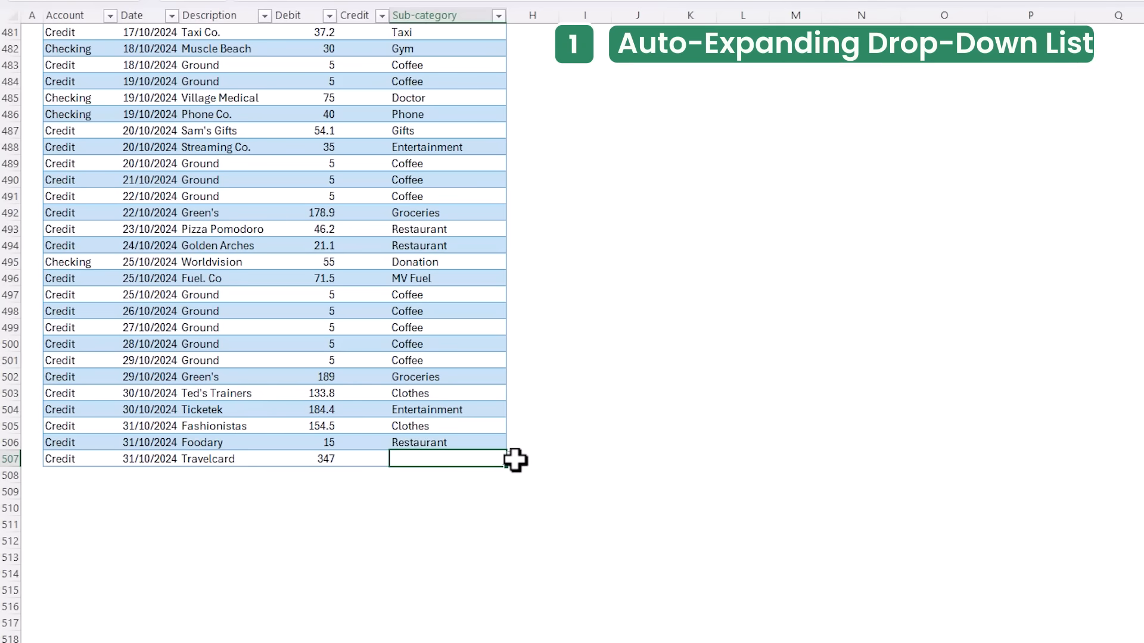
Browse the sub-category drop-down list for the Travelcard transaction in row 507.
click(514, 460)
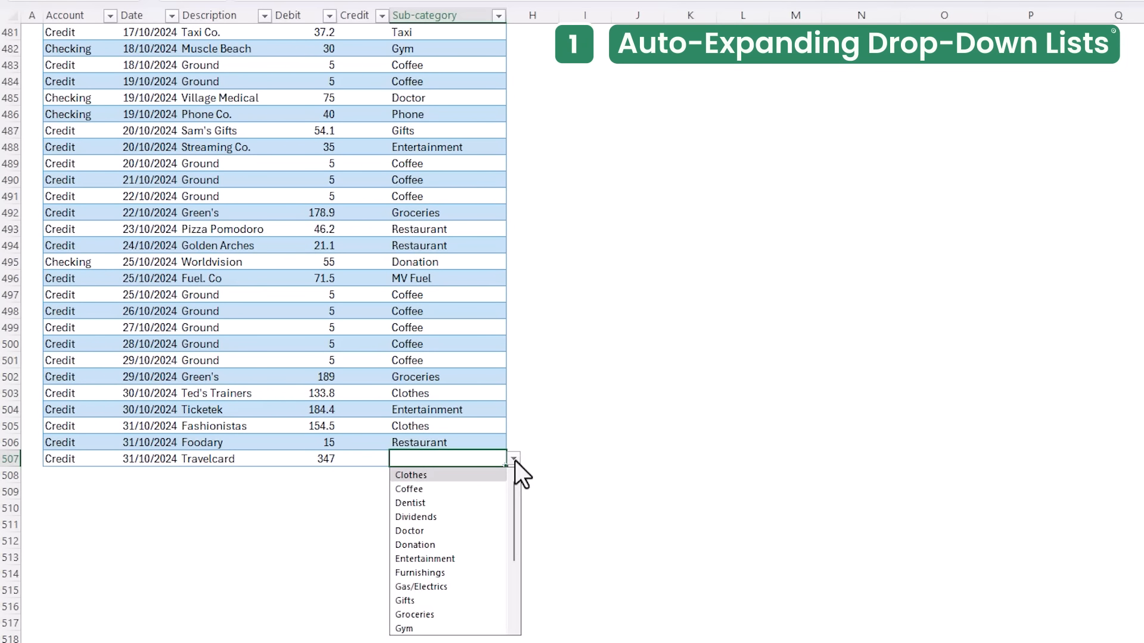
mouse_move(513, 483)
mouse_down()
mouse_move(516, 573)
mouse_move(514, 485)
mouse_up()
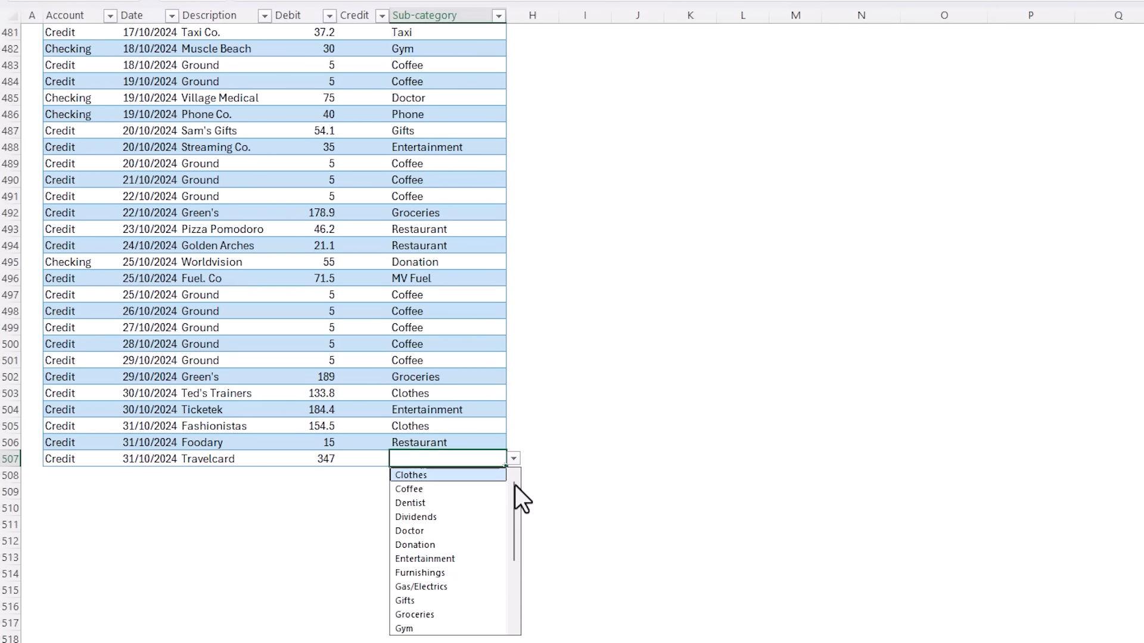
click(231, 462)
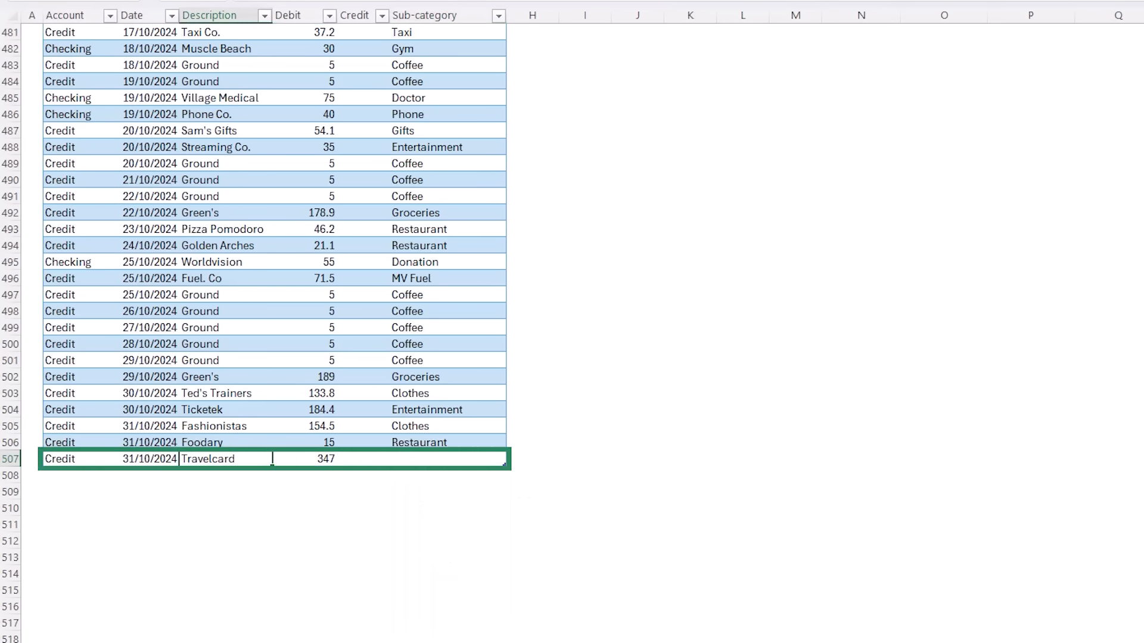
click(459, 461)
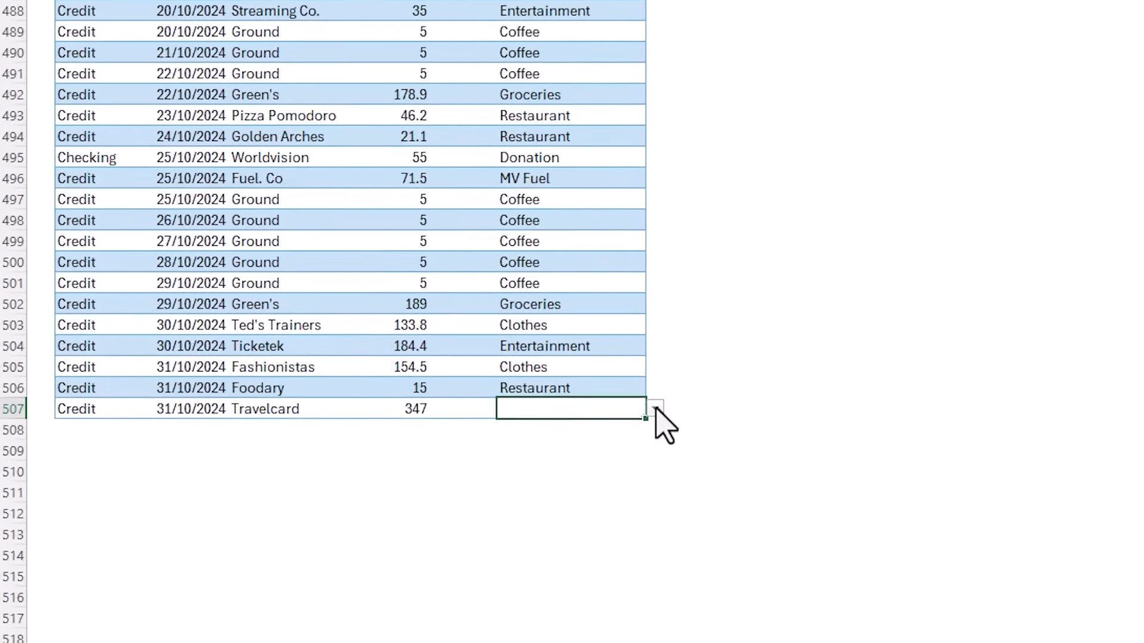
click(512, 459)
drag(727, 418, 730, 509)
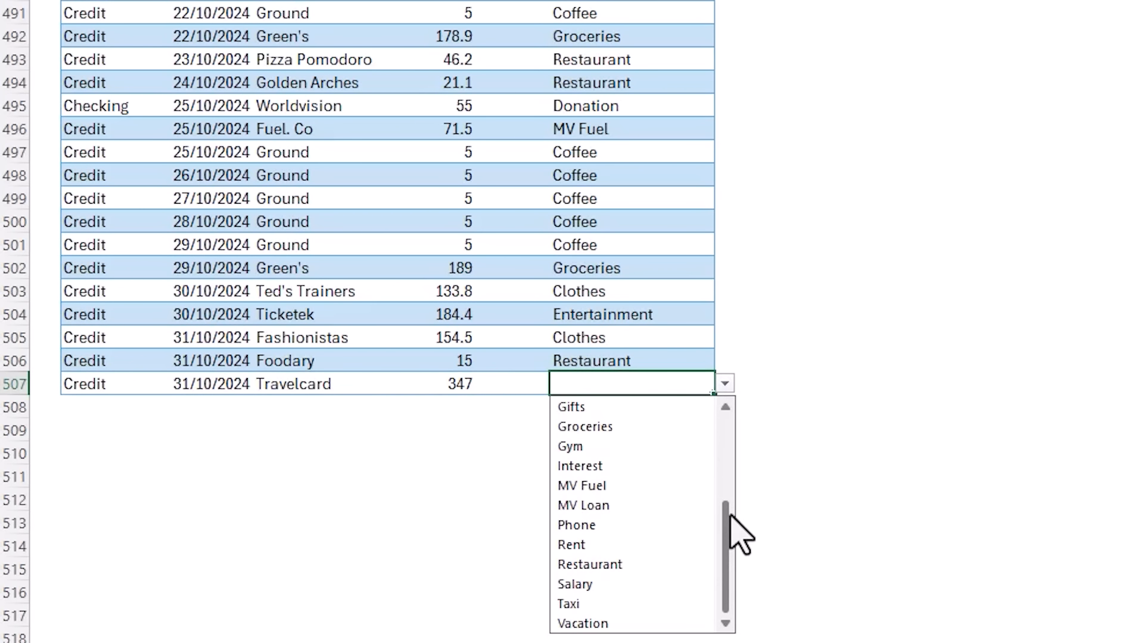
click(670, 384)
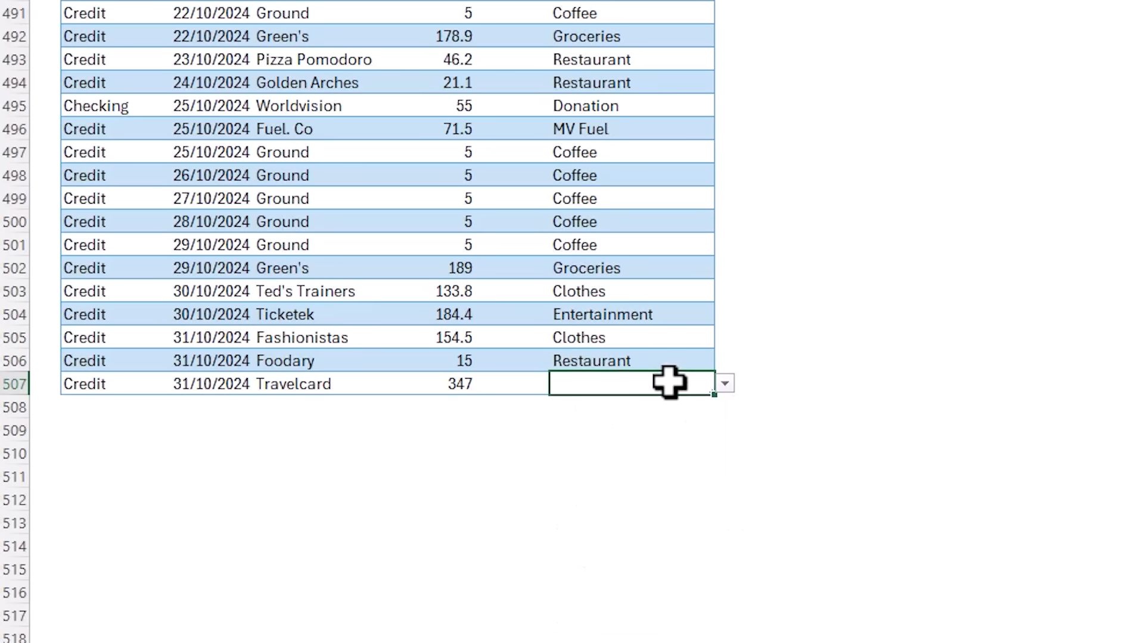
Add Public Transport as a new sub-category directly below Vacation on the Categories sheet.
click(314, 599)
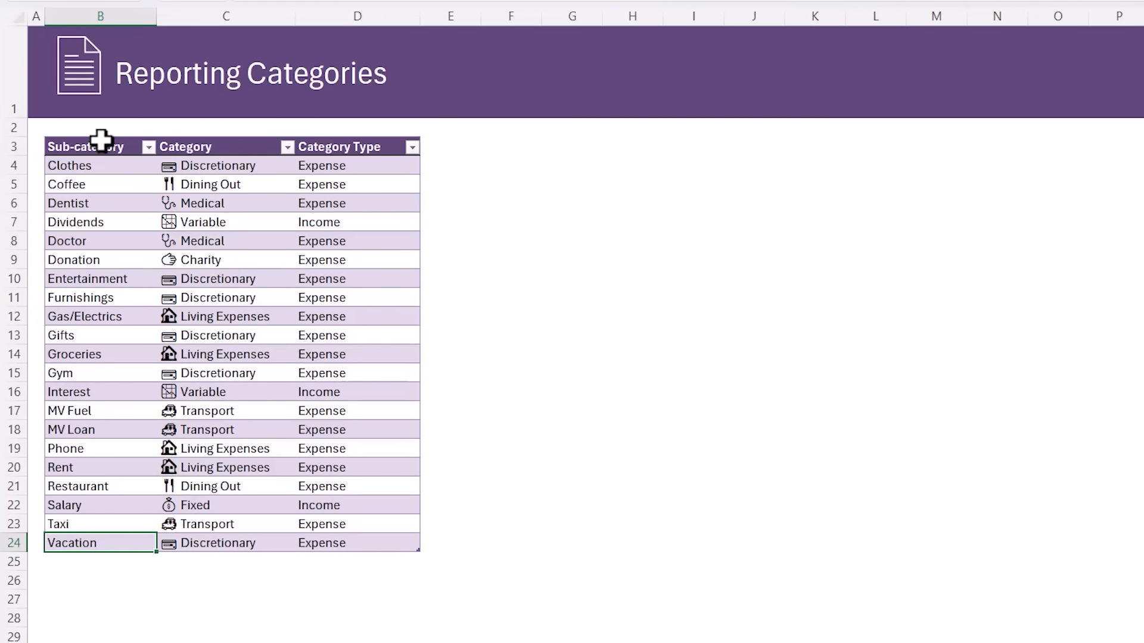
click(102, 132)
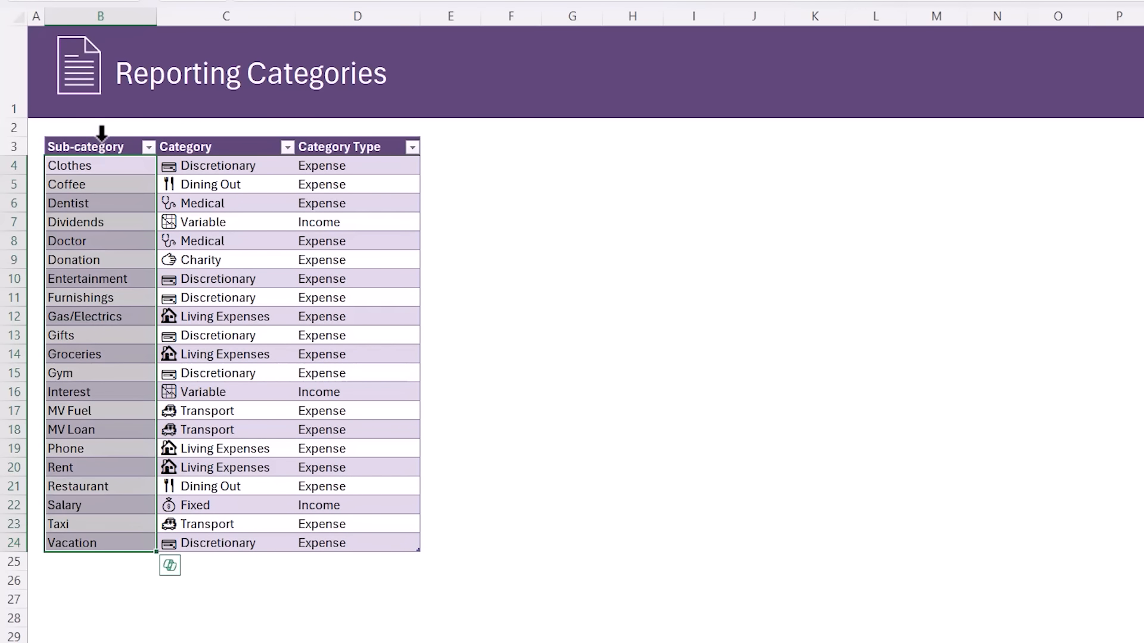
click(127, 564)
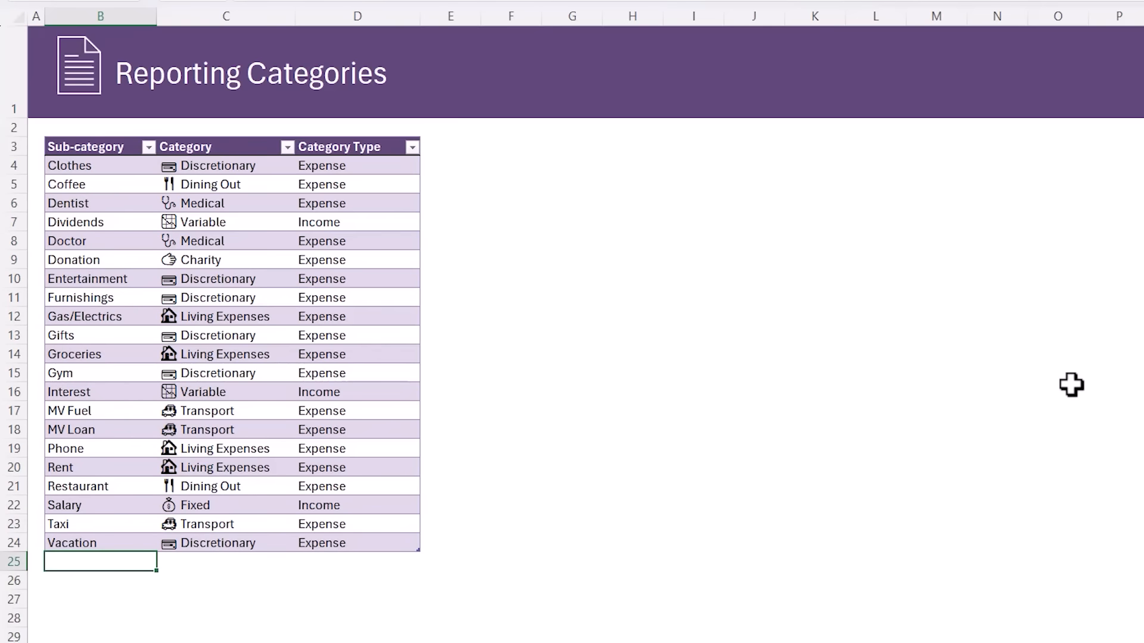
text(Pub)
Copy the Category and Category Type from the Taxi row into the Public Transport row.
key(Up)
key(Up)
key(Right)
key(shift+Right)
key(ctrl+c)
key(Down)
key(Down)
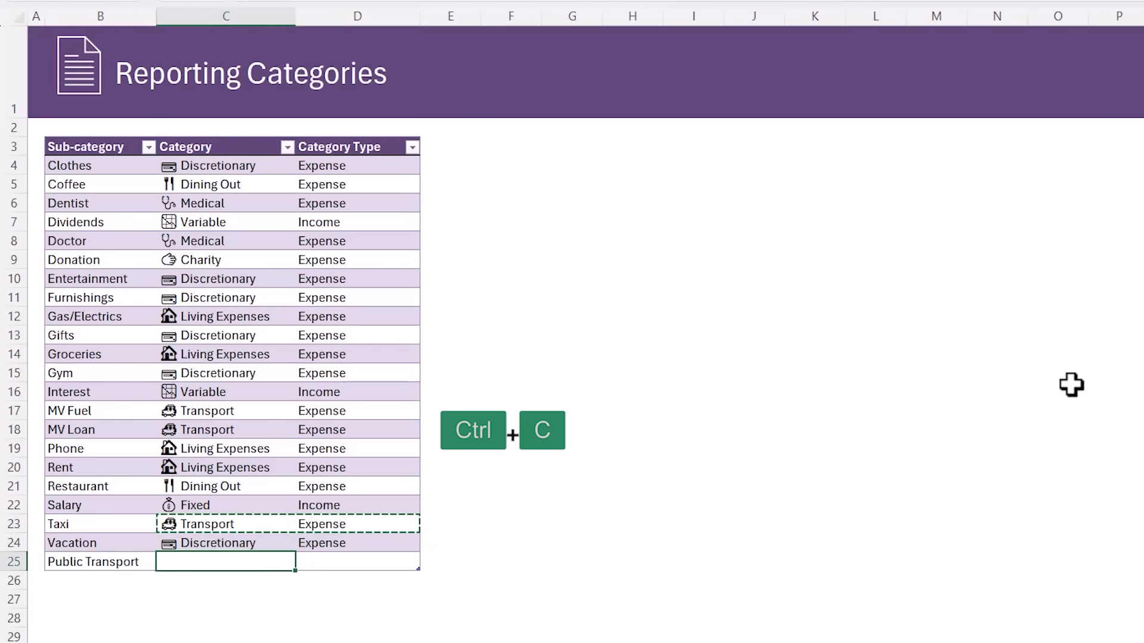
key(ctrl+v)
key(ctrl)
key(Escape)
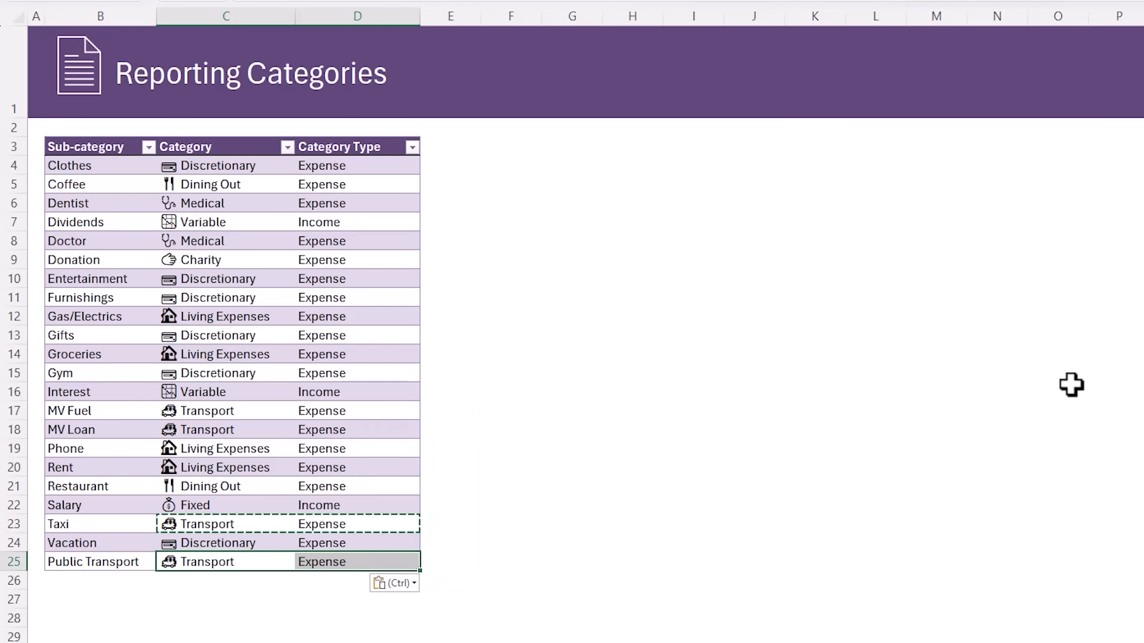
click(286, 560)
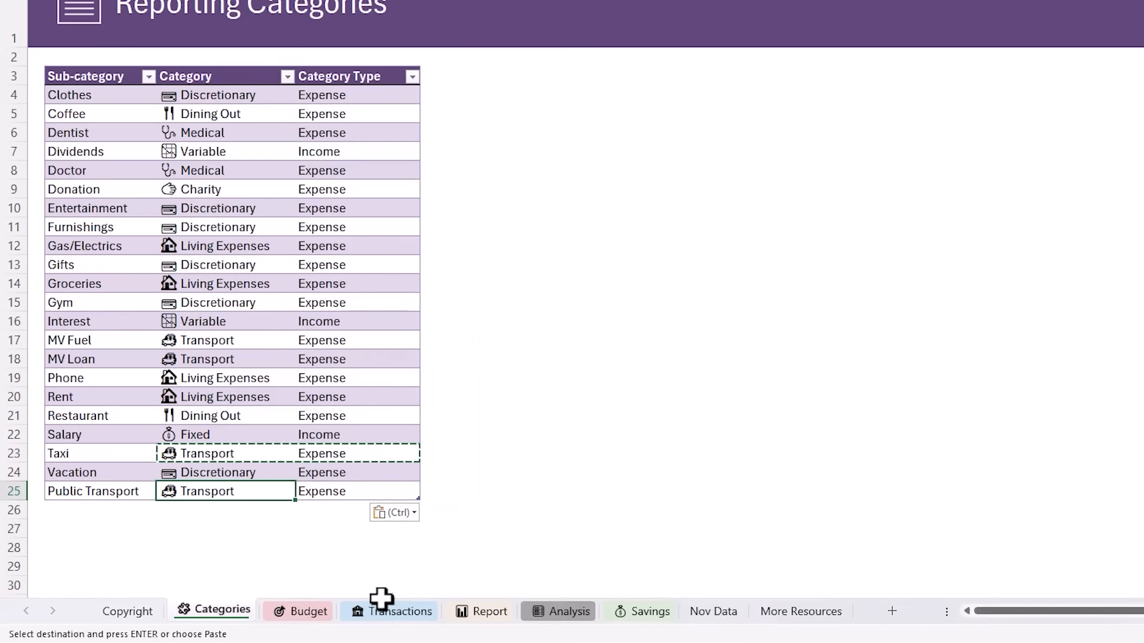
On the Transactions sheet, choose Public Transport from the drop-down list as the Travelcard transaction's sub-category.
click(394, 611)
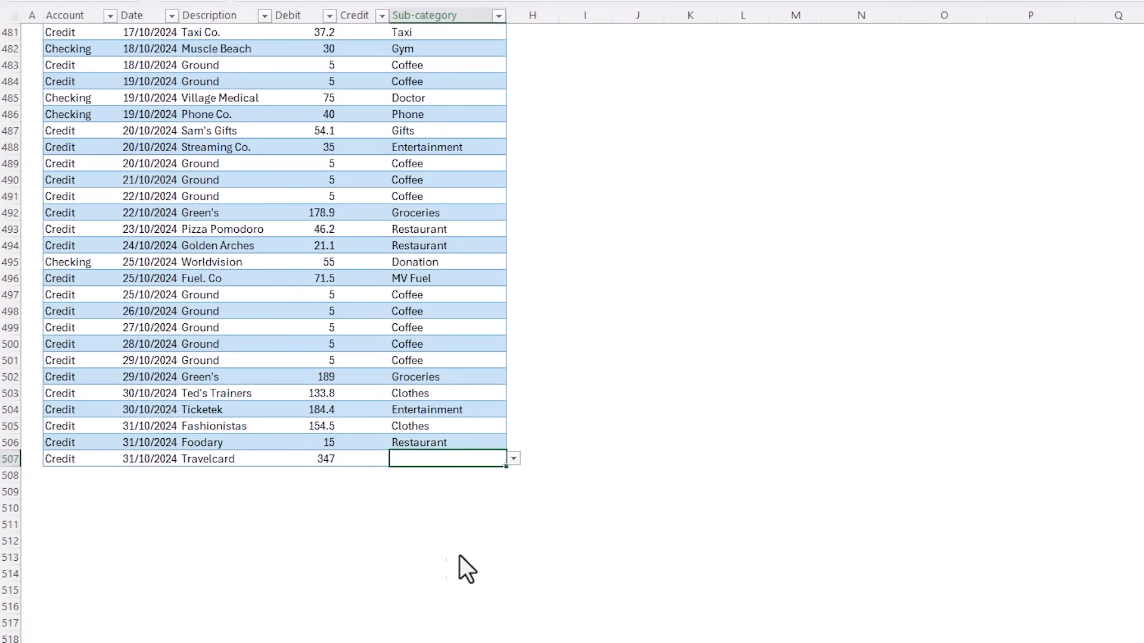
click(514, 456)
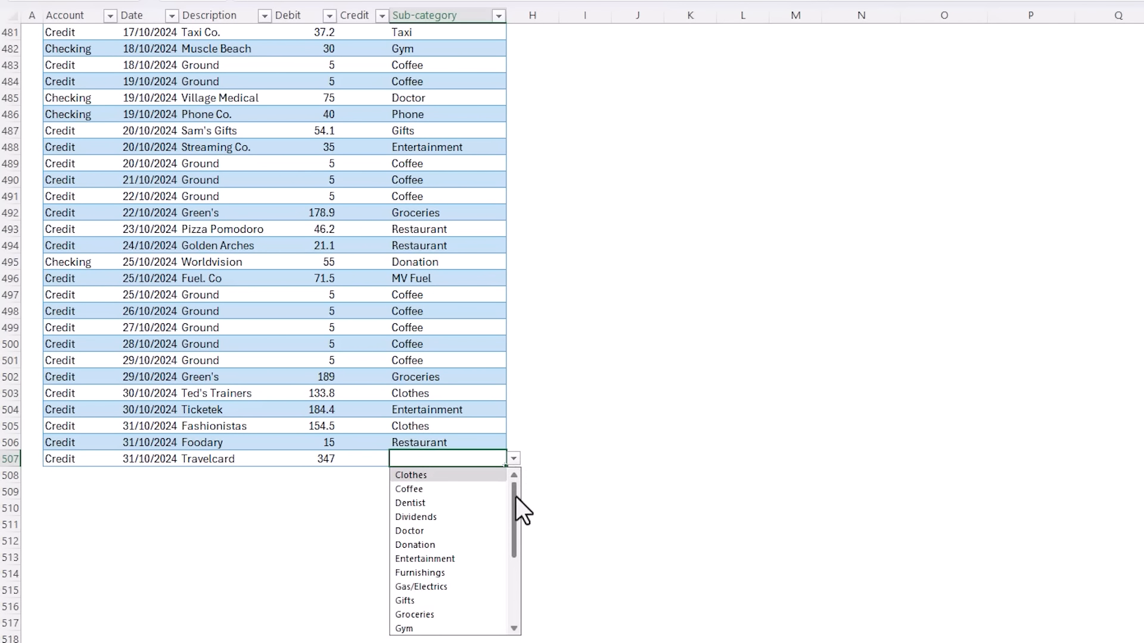
drag(516, 496, 510, 595)
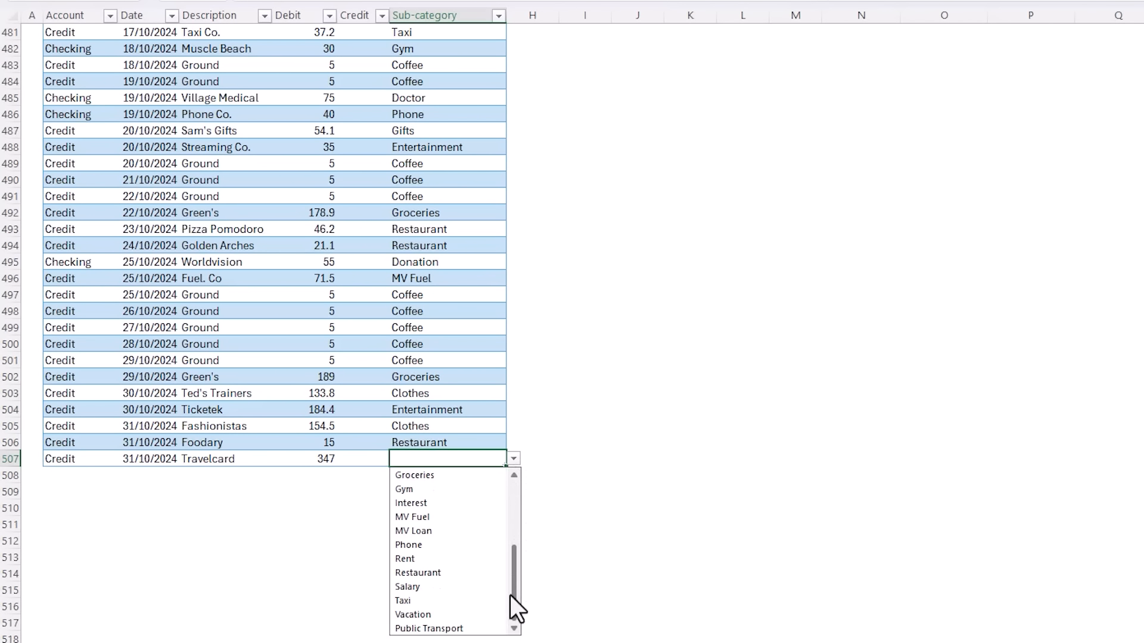
click(472, 630)
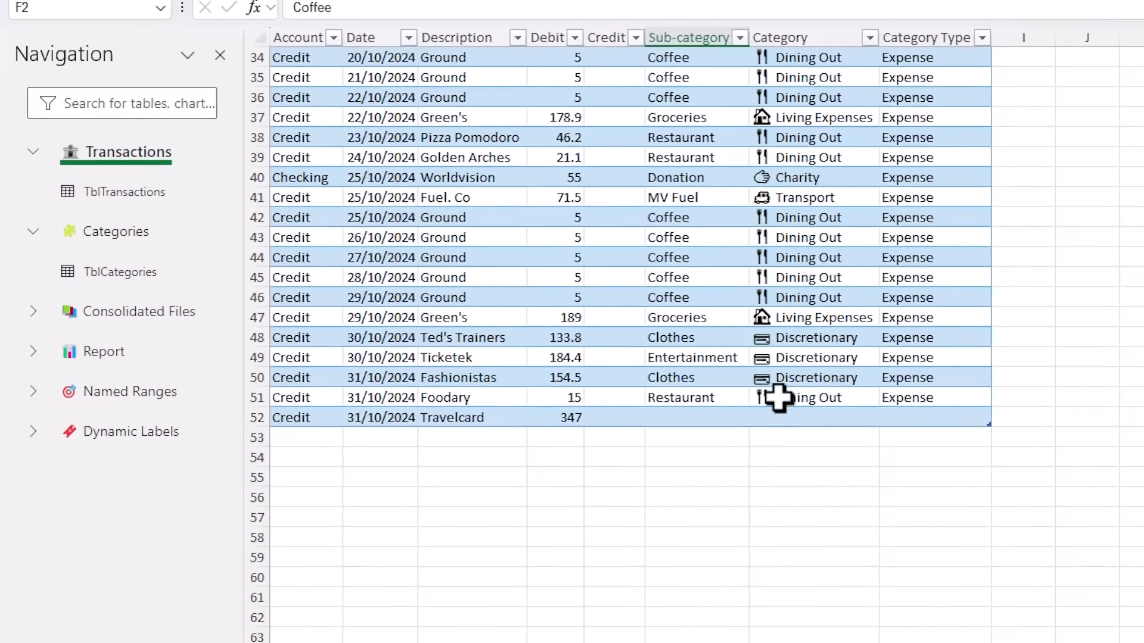
Examine the XLOOKUP formulas in the Category and Category Type columns of the transactions table in row 51.
click(634, 311)
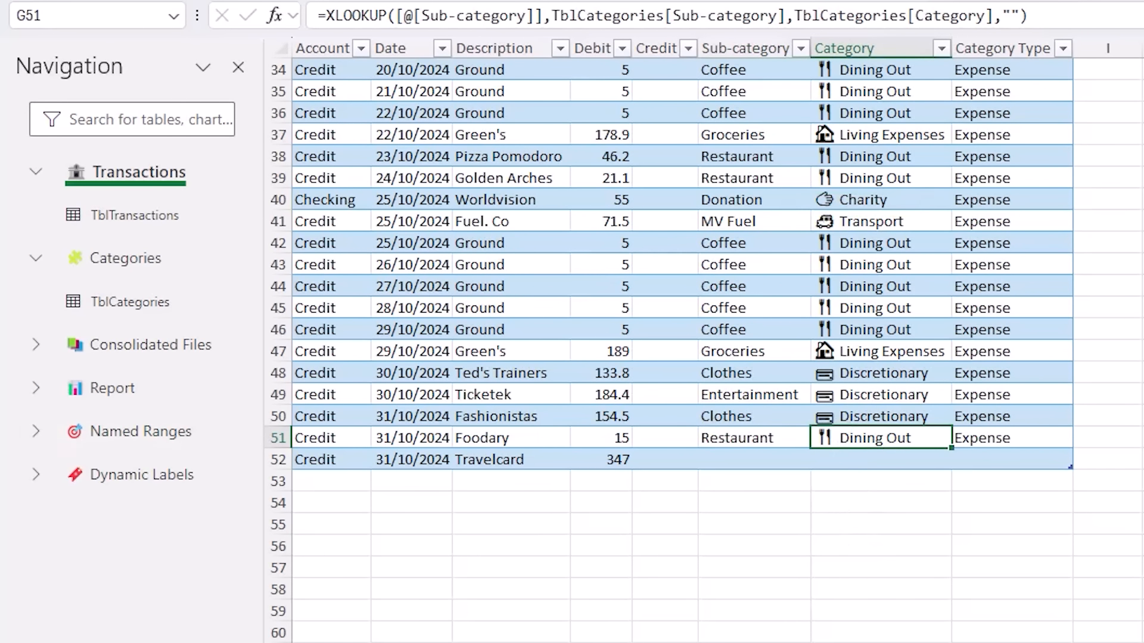
drag(712, 460, 481, 471)
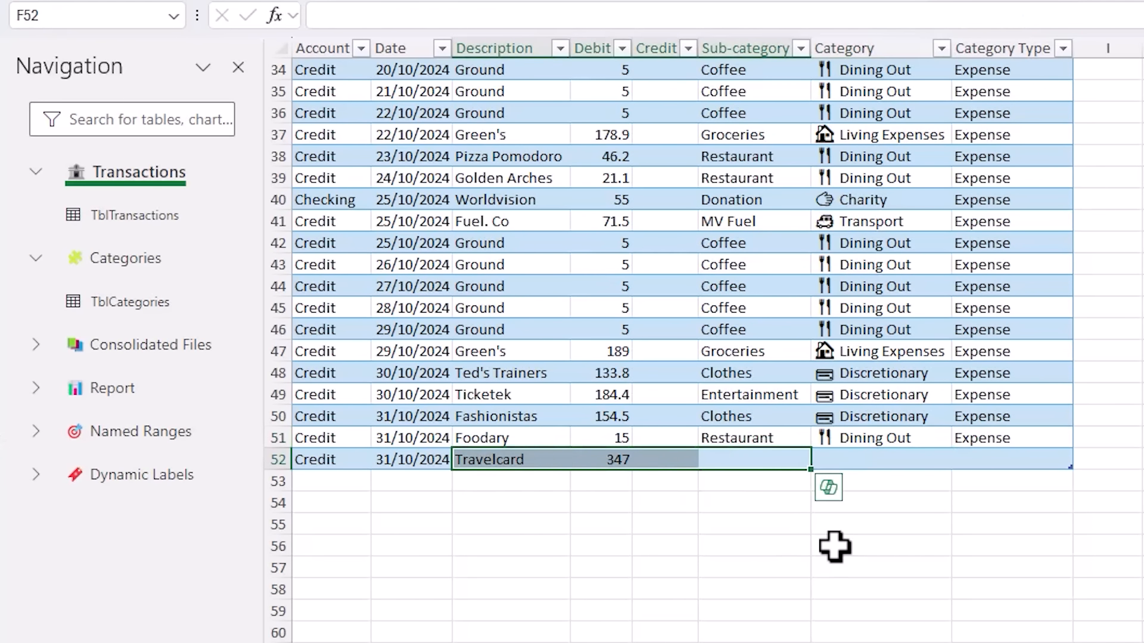
click(856, 439)
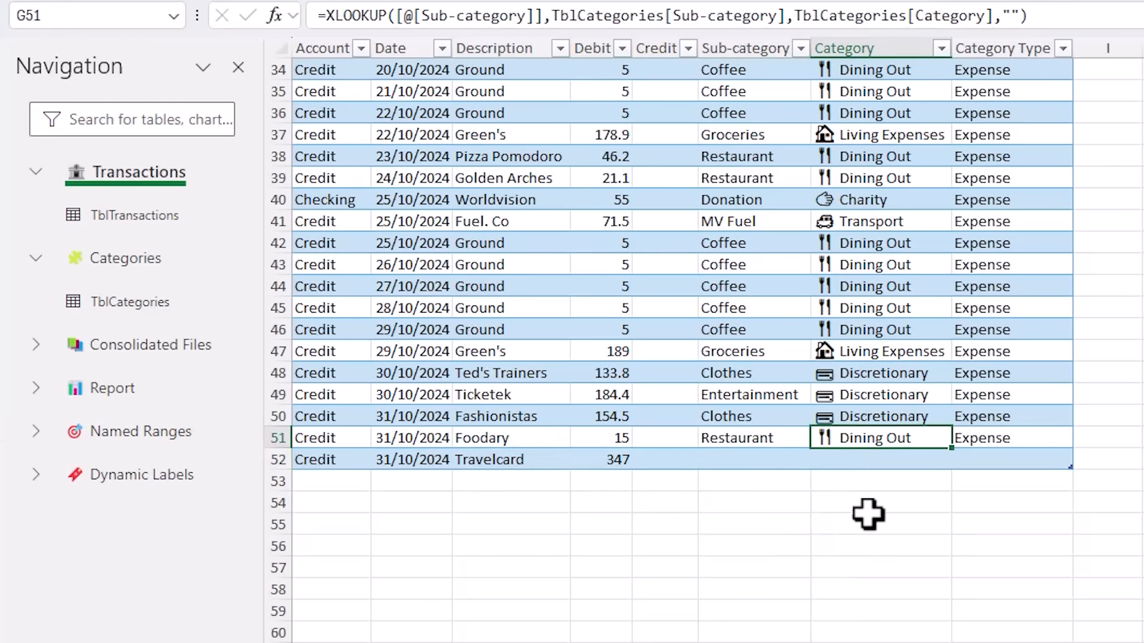
key(Right)
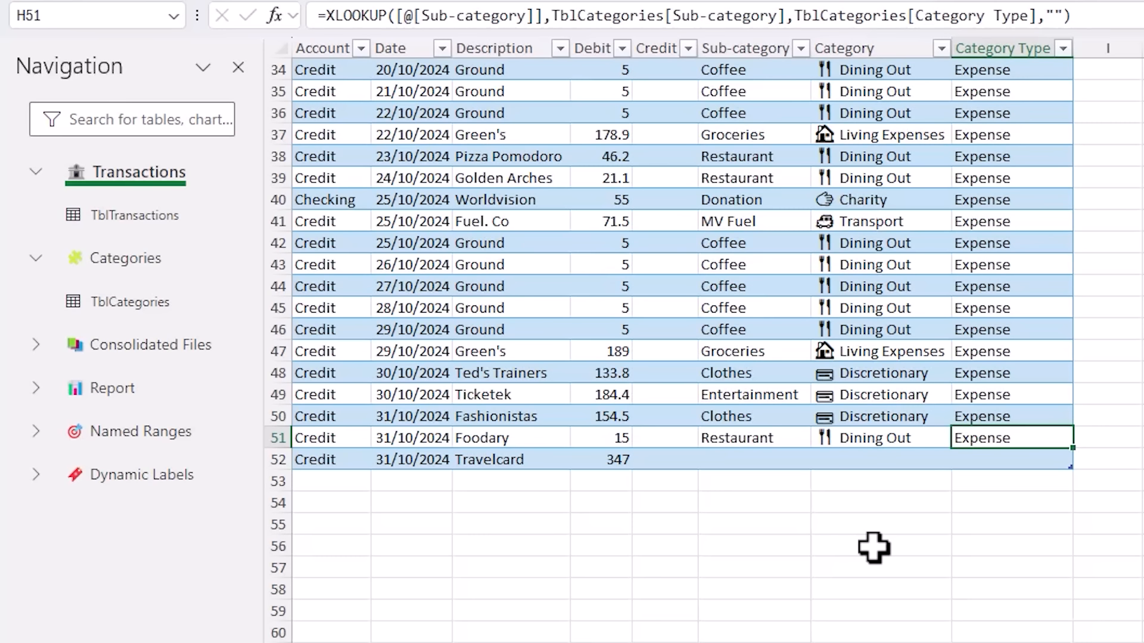
On the Categories sheet, review where tables are inserted and inspect the table name of the categories list.
click(131, 259)
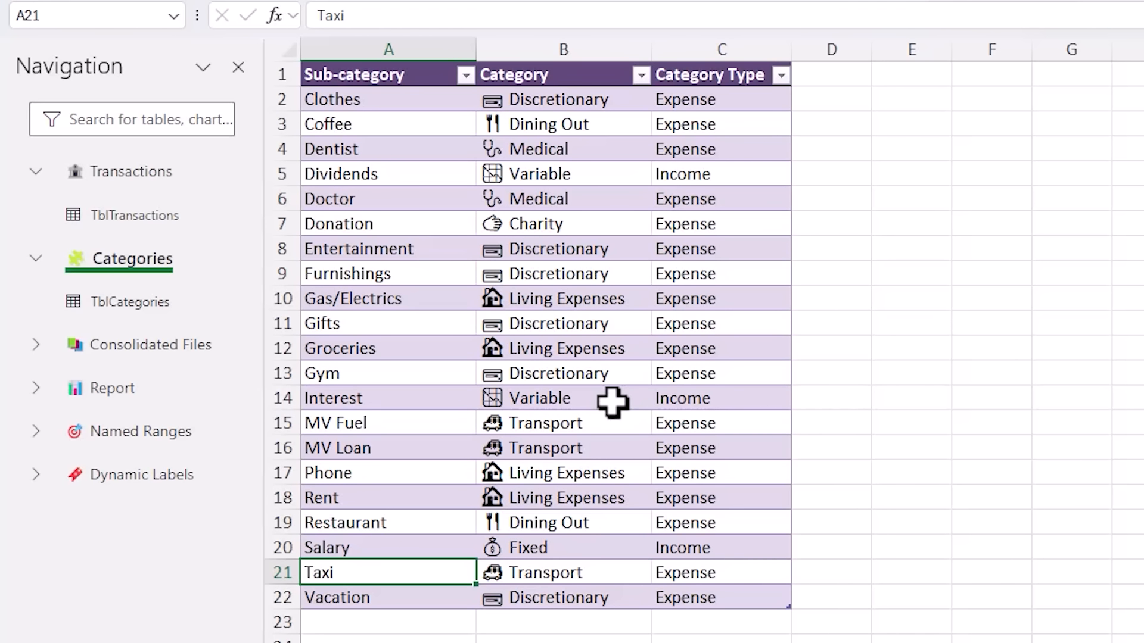
click(874, 365)
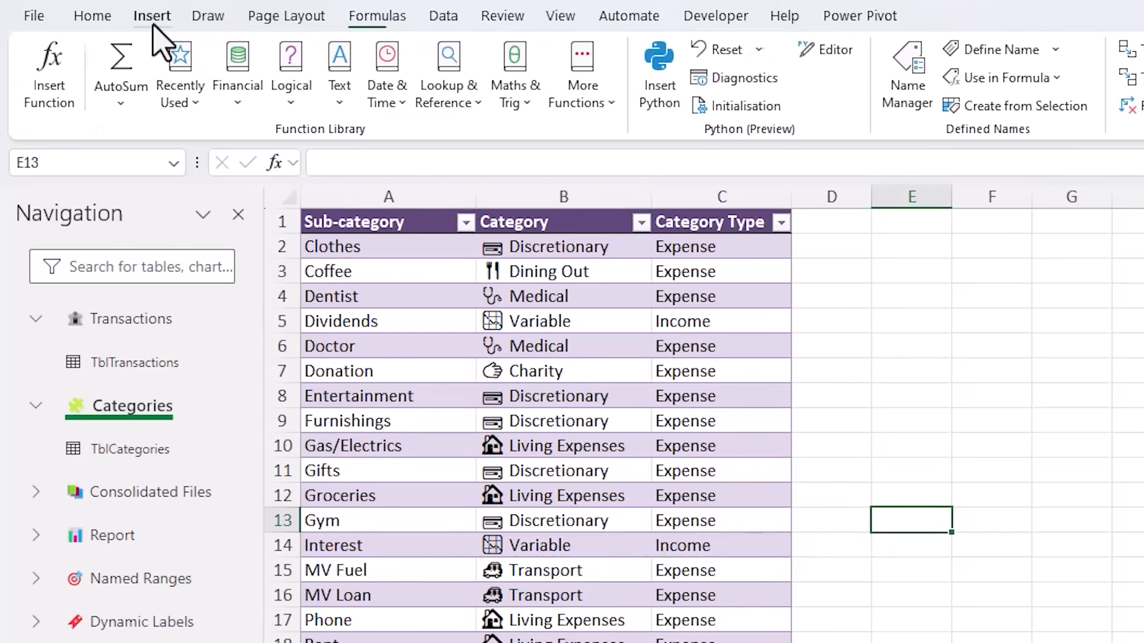
click(152, 16)
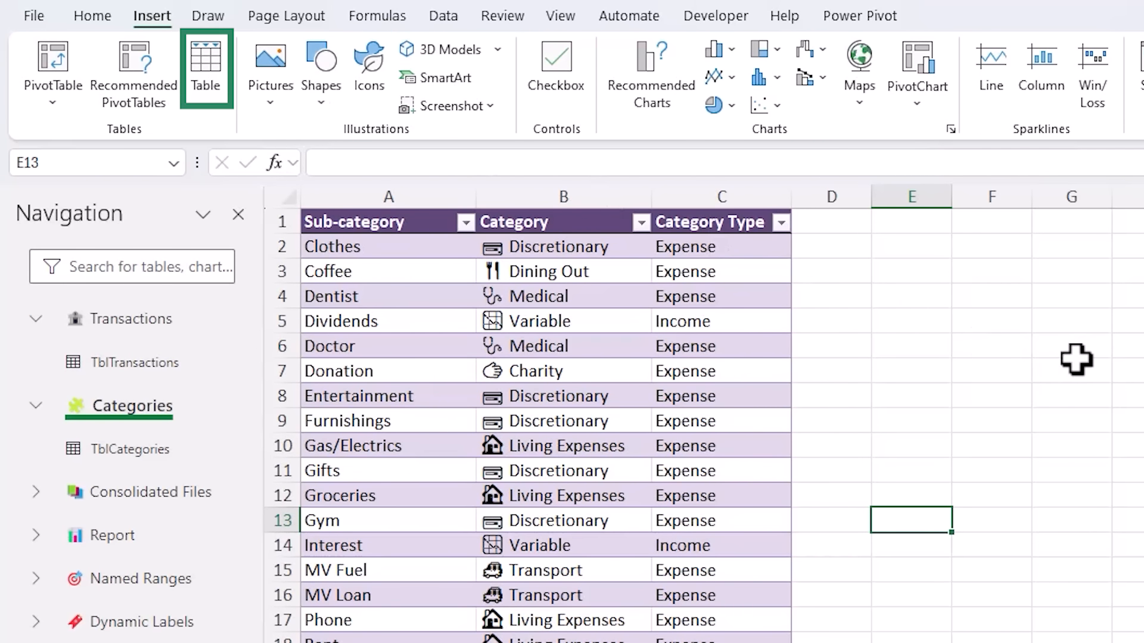
click(690, 446)
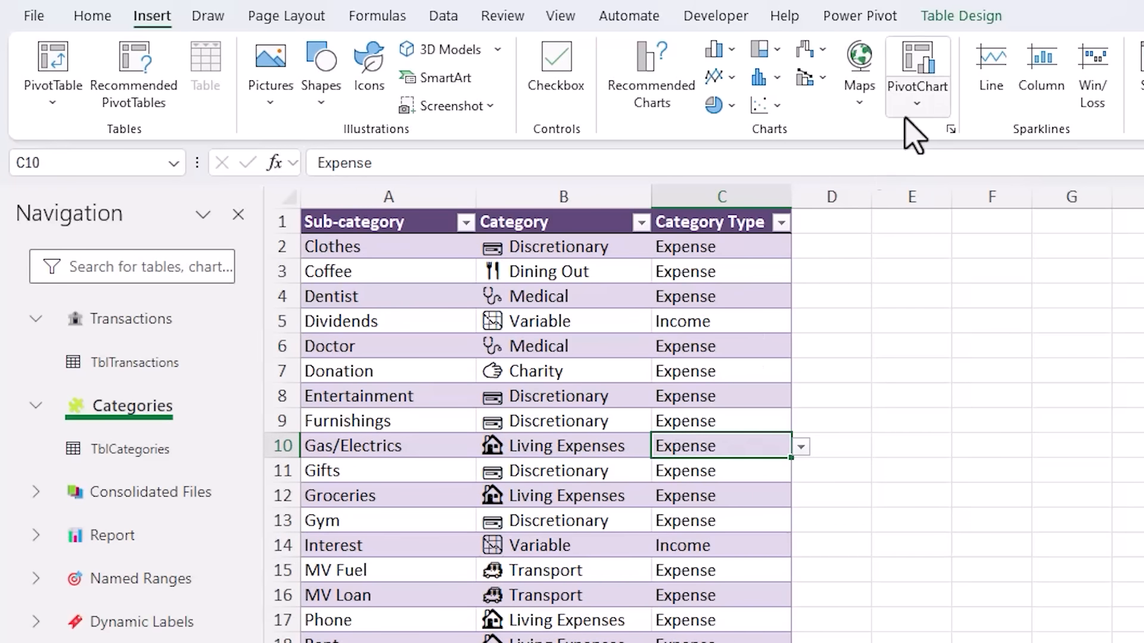
click(965, 23)
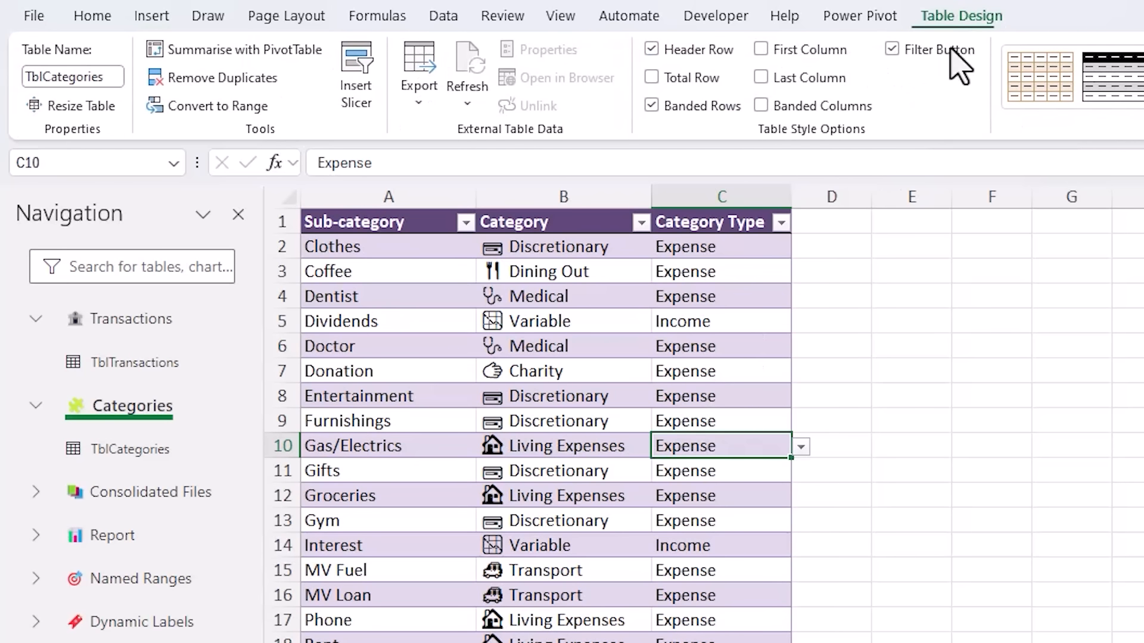
click(120, 76)
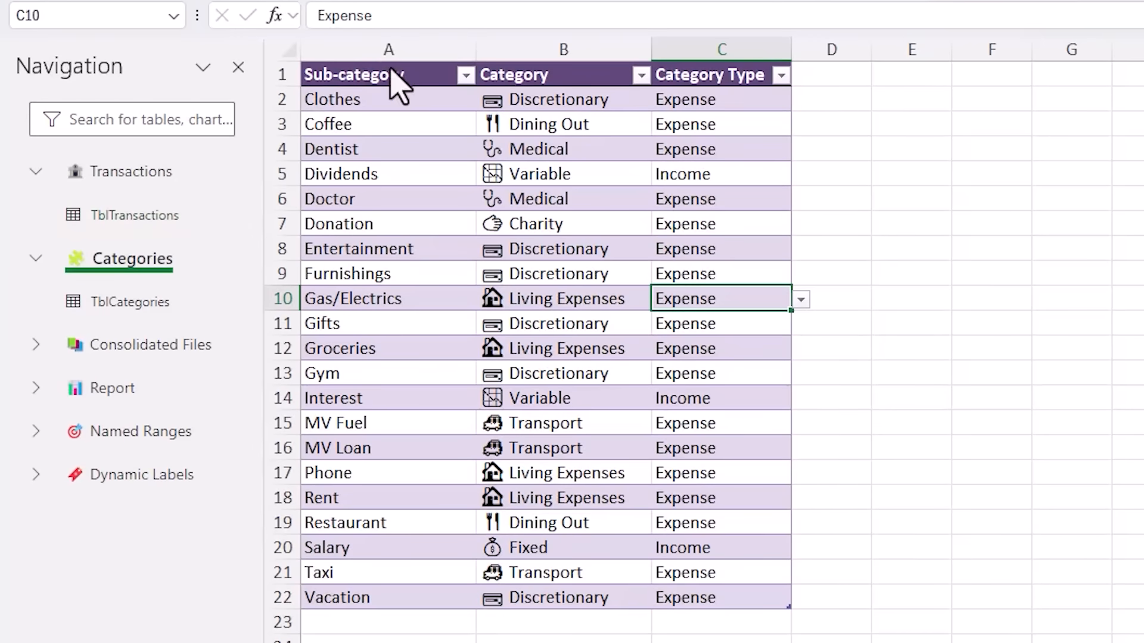
Define the workbook-scoped name subcategories for the Sub-category column of the categories table.
click(390, 210)
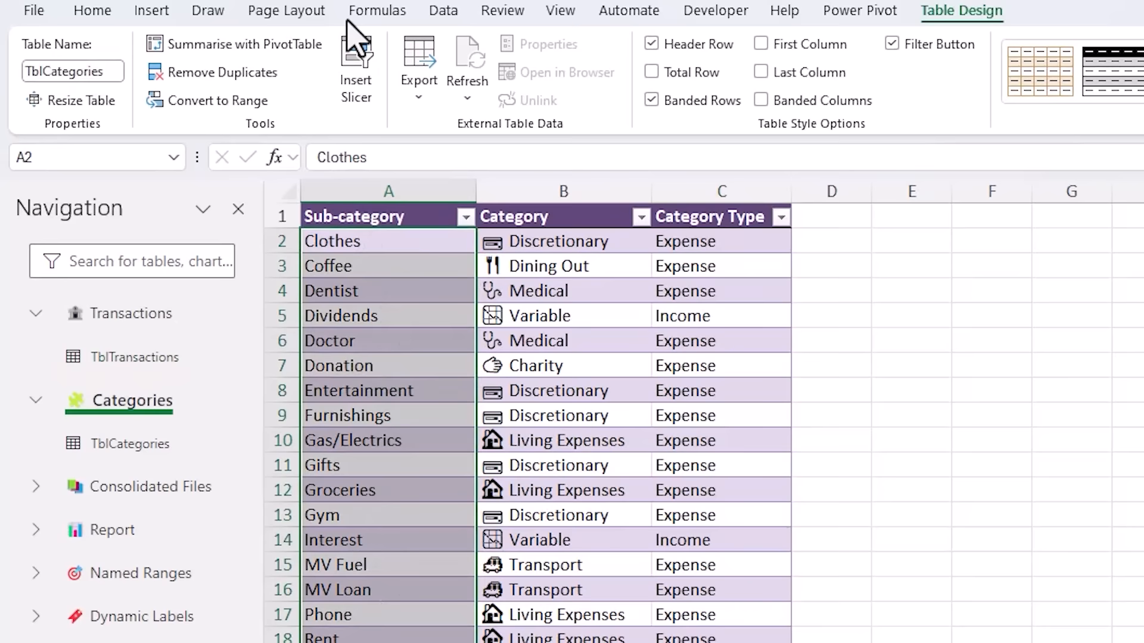
click(378, 17)
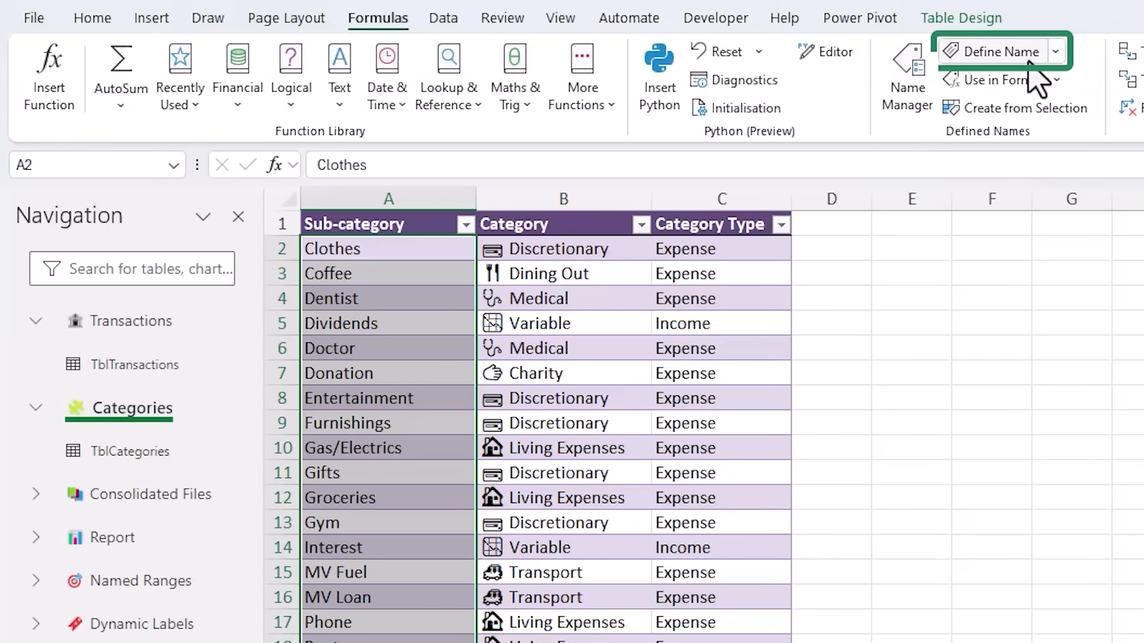
click(998, 49)
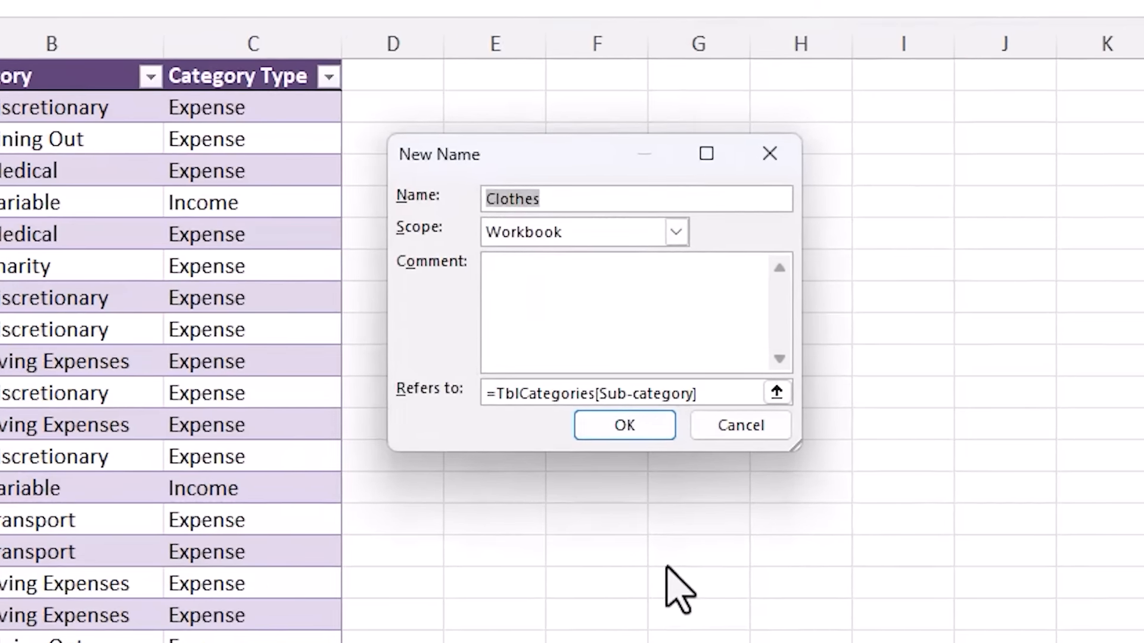
text(subcategories)
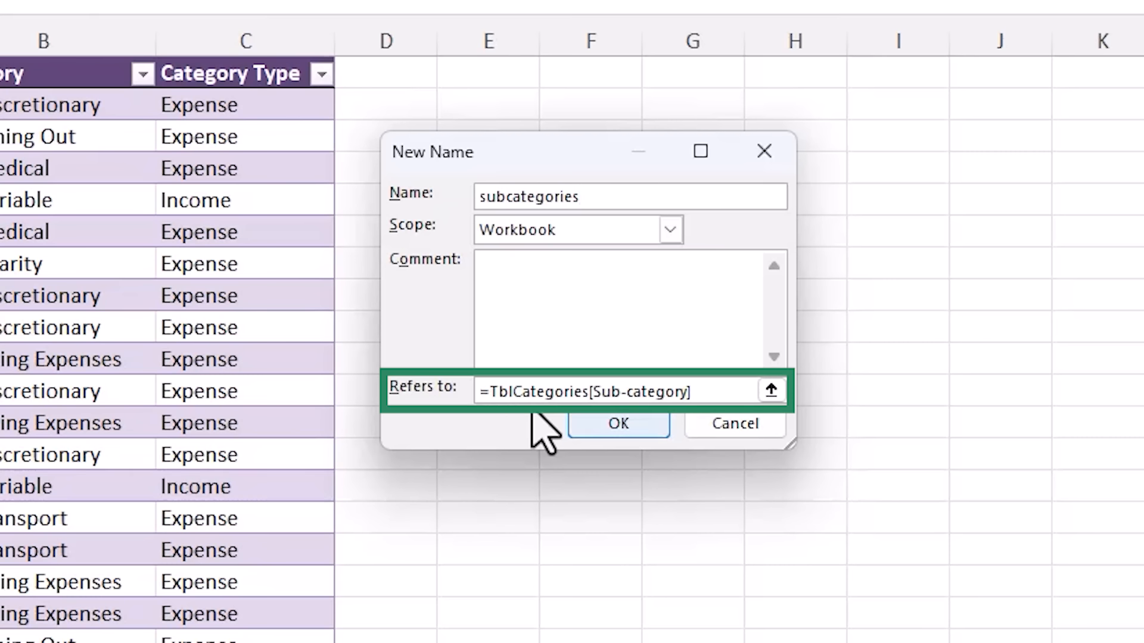
click(581, 426)
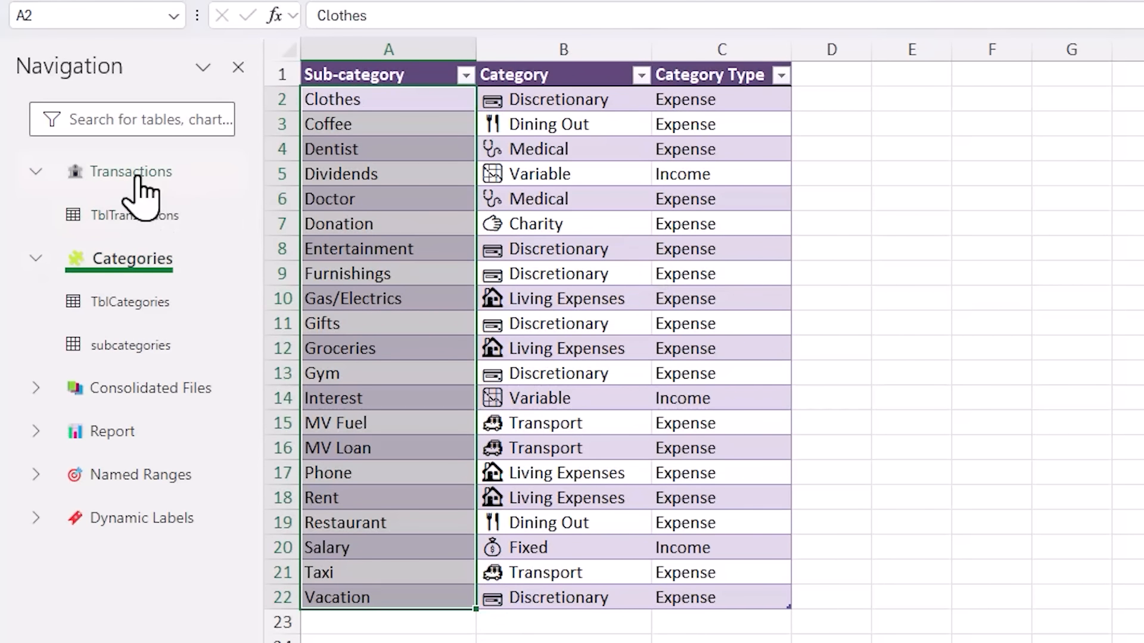
On the Transactions sheet, set the data validation of the whole Sub-category column to allow a List.
click(139, 177)
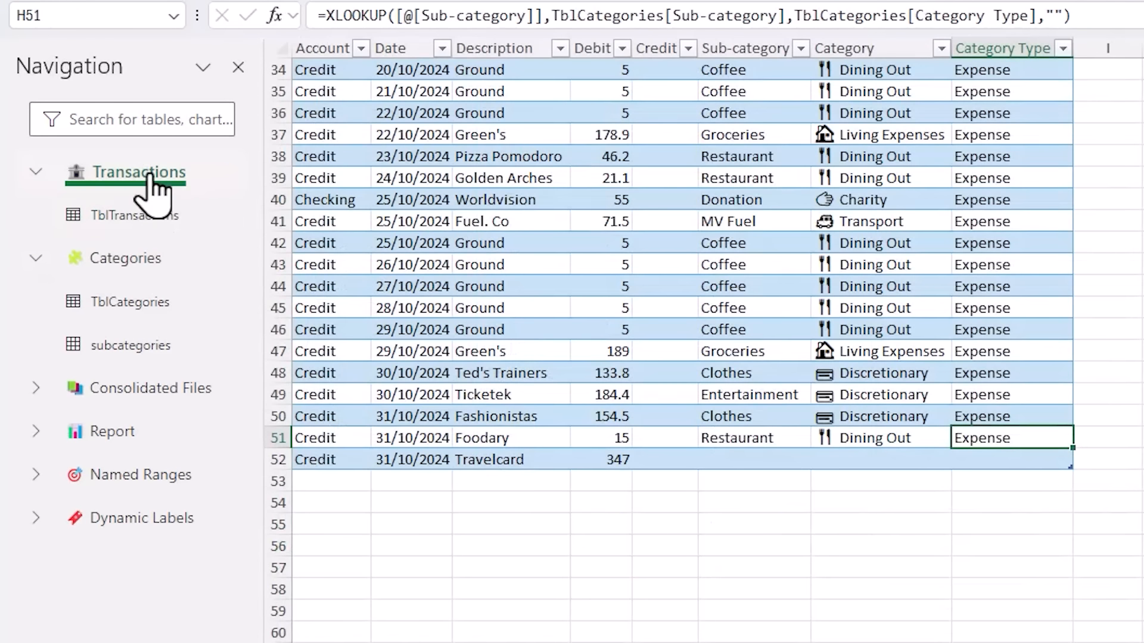
click(763, 55)
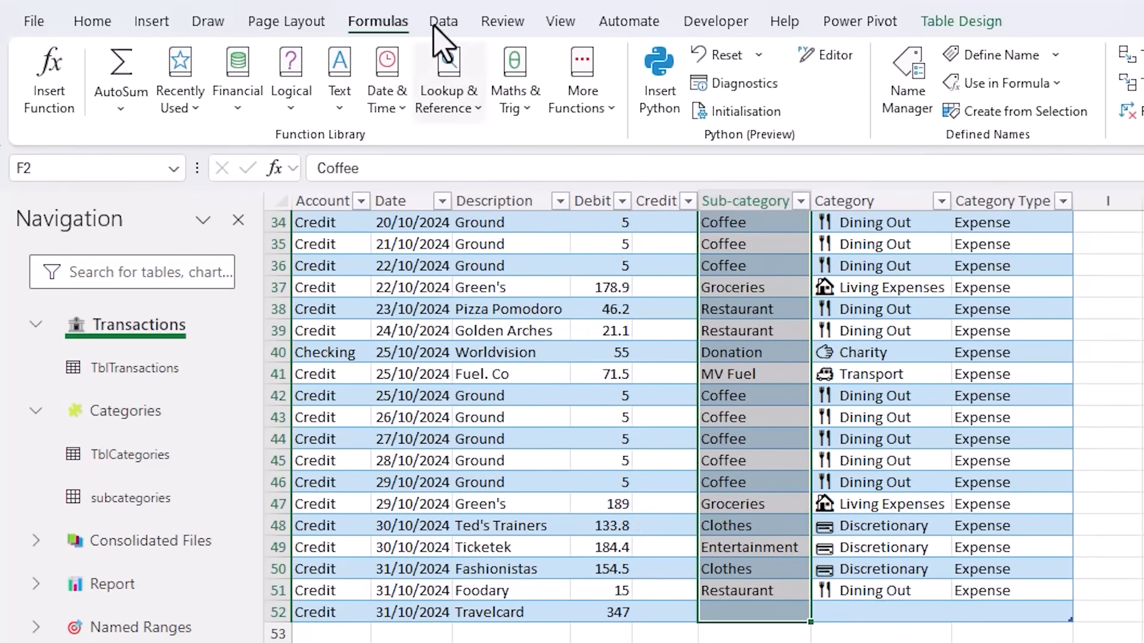
click(441, 23)
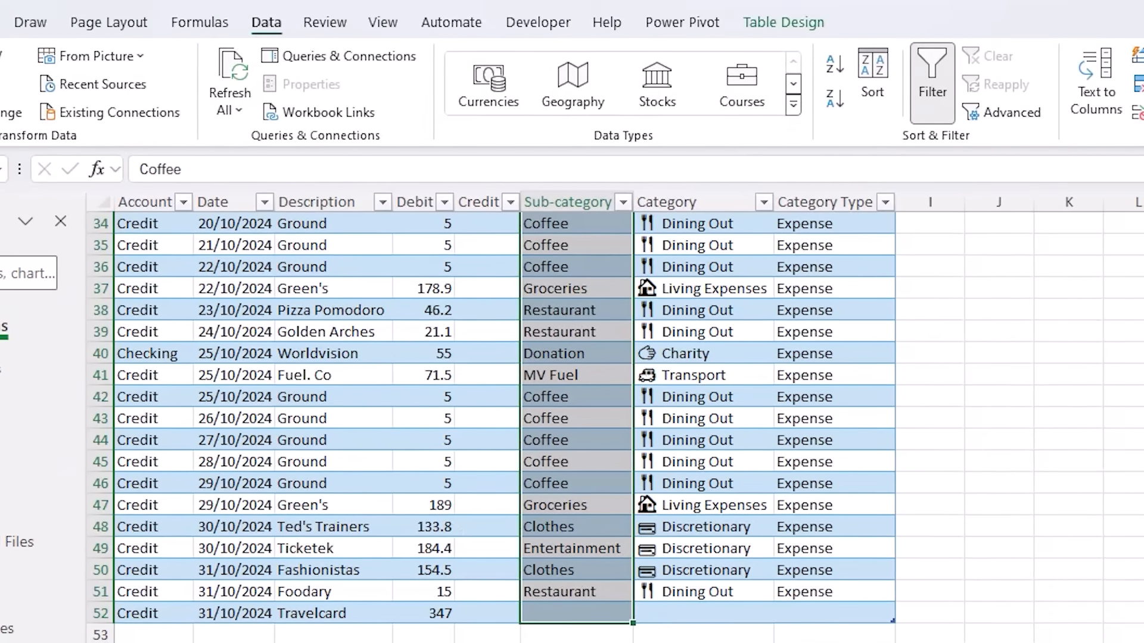
click(694, 126)
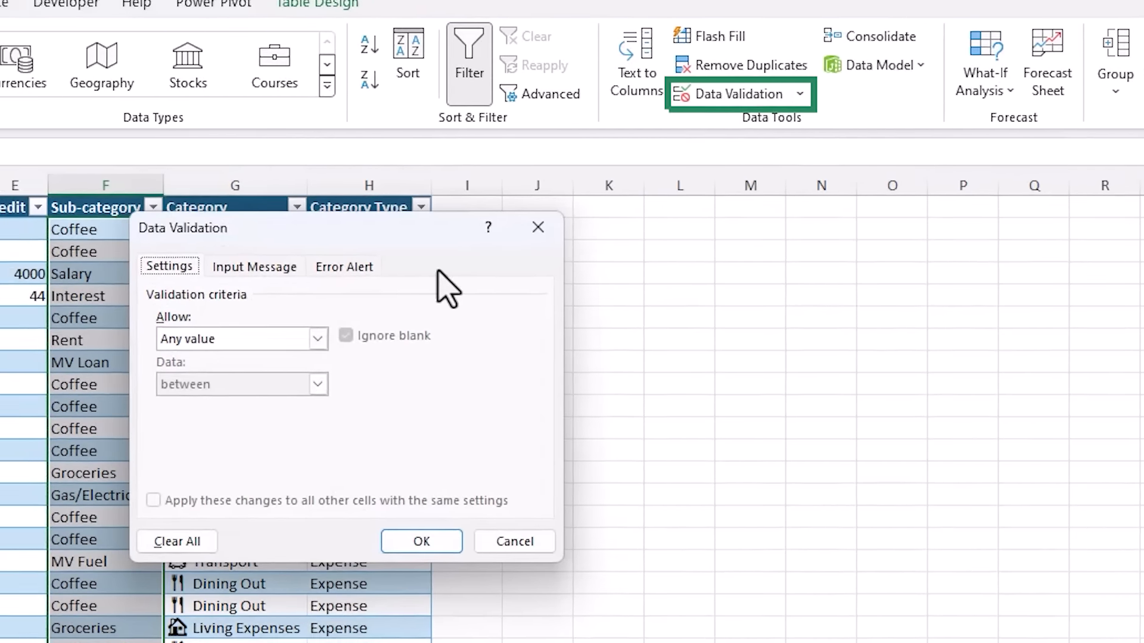
click(276, 357)
click(411, 315)
Use the defined name subcategories as the validation list's source and apply the rule.
click(406, 345)
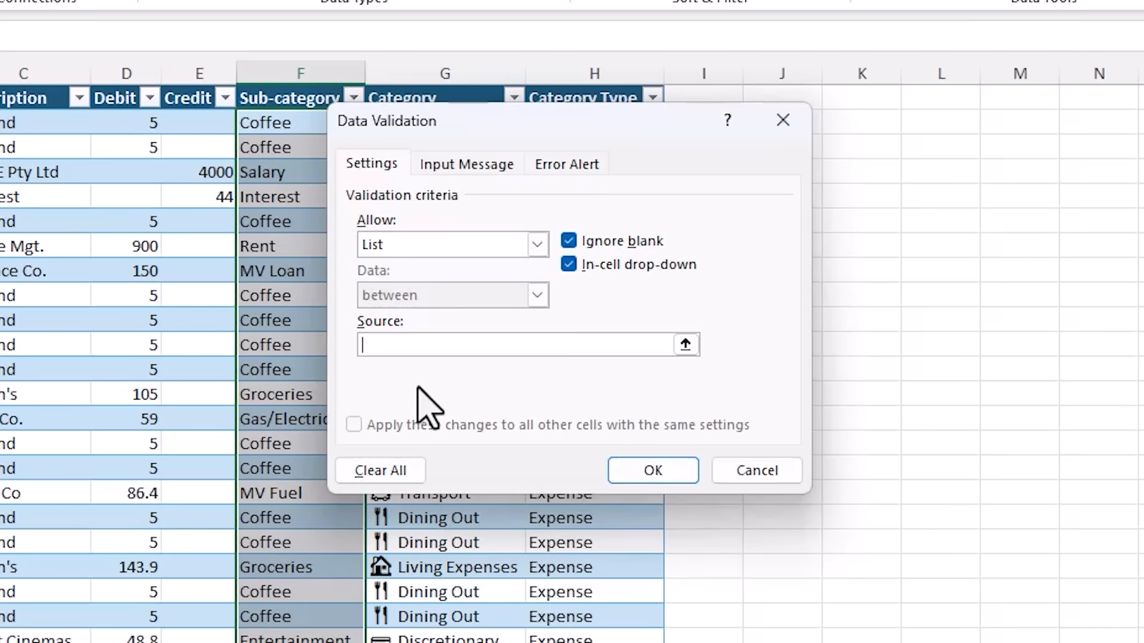
key(F3)
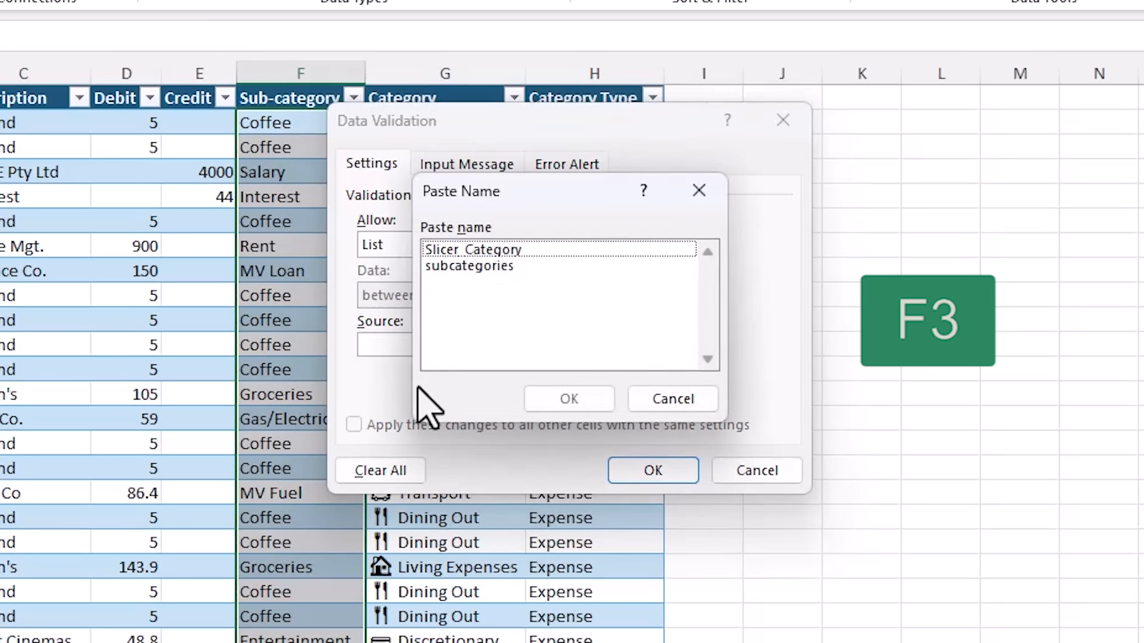
click(547, 266)
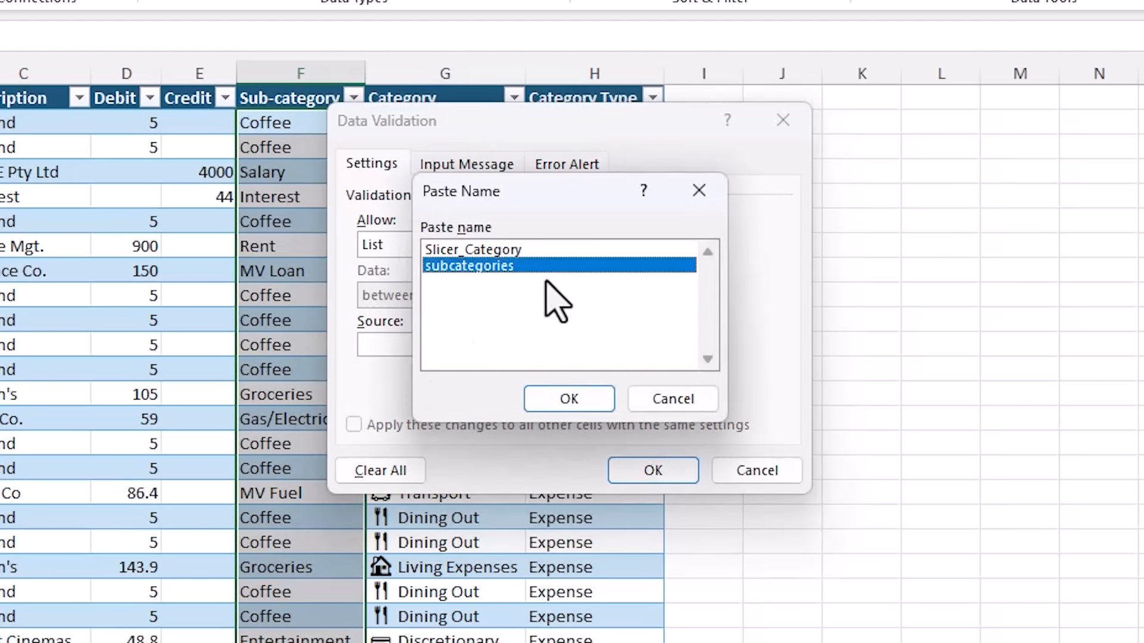
click(536, 400)
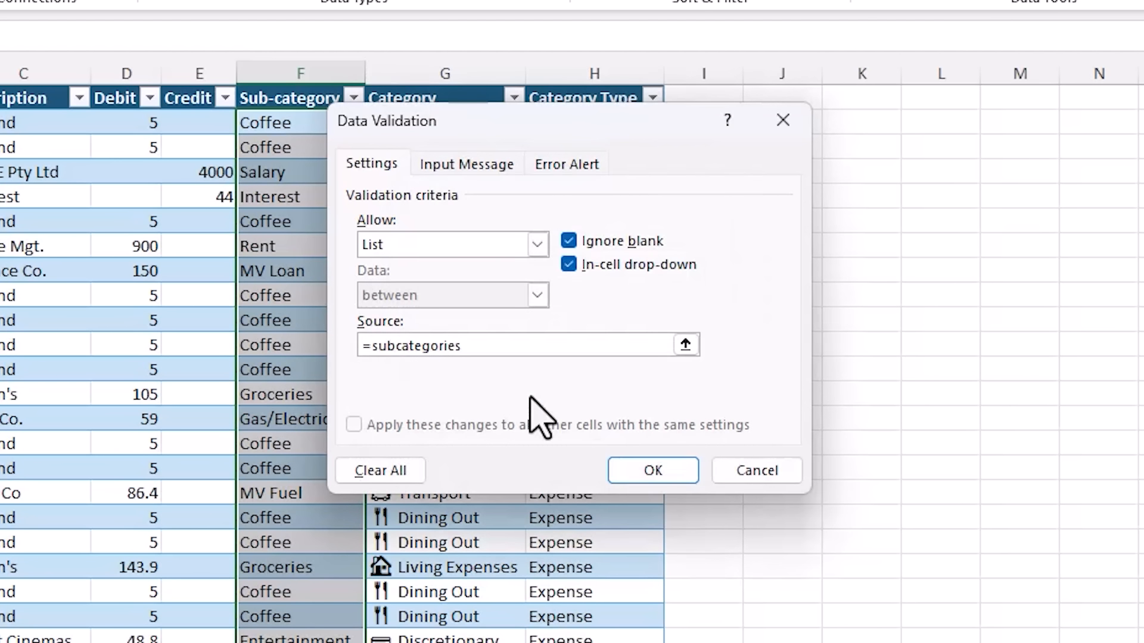
click(631, 471)
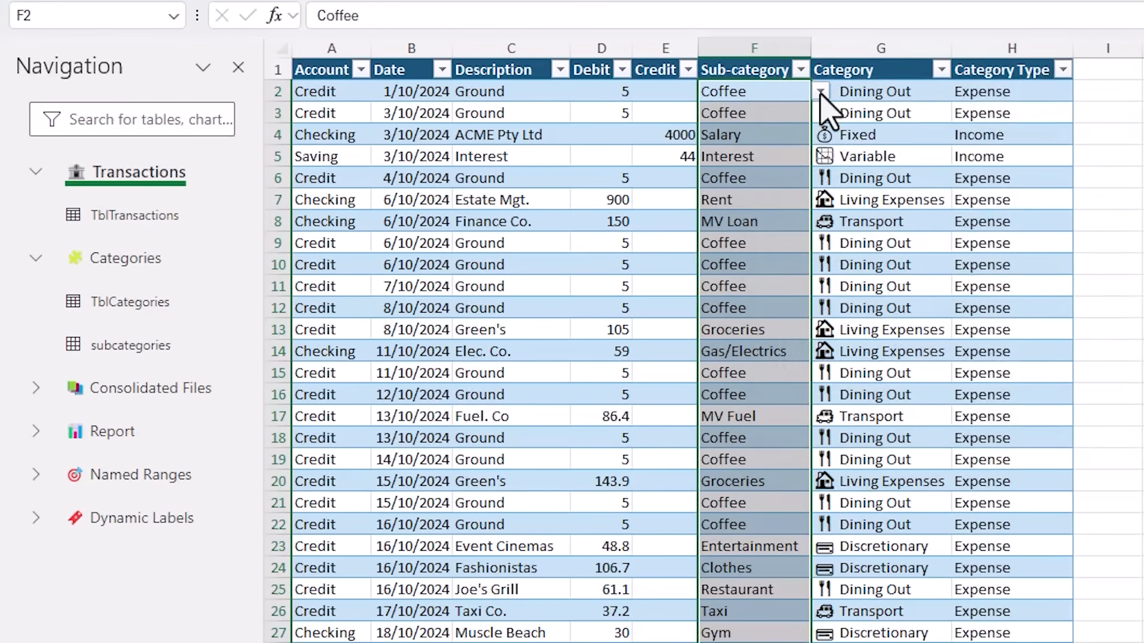
Check the drop-down list in the first cells of the transactions table's Sub-category column.
click(821, 92)
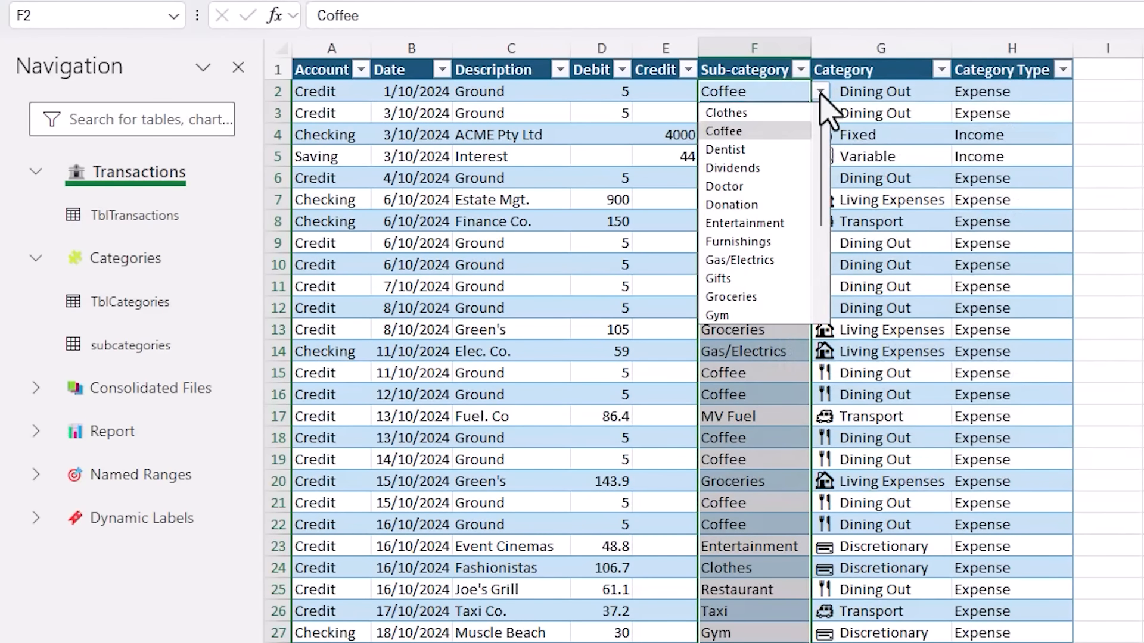
mouse_move(823, 136)
mouse_down()
mouse_move(822, 255)
mouse_move(830, 141)
mouse_up()
click(818, 93)
click(779, 121)
key(shift+Down)
key(shift+Down)
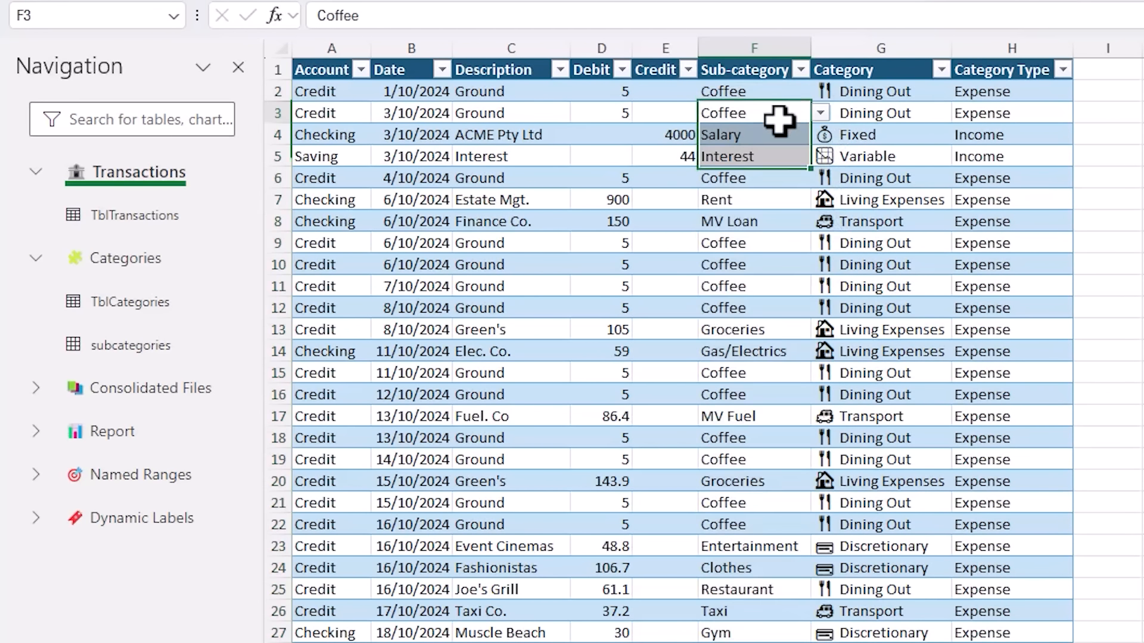
On the Categories sheet, add Public Transport as a new sub-category directly below Vacation.
click(128, 265)
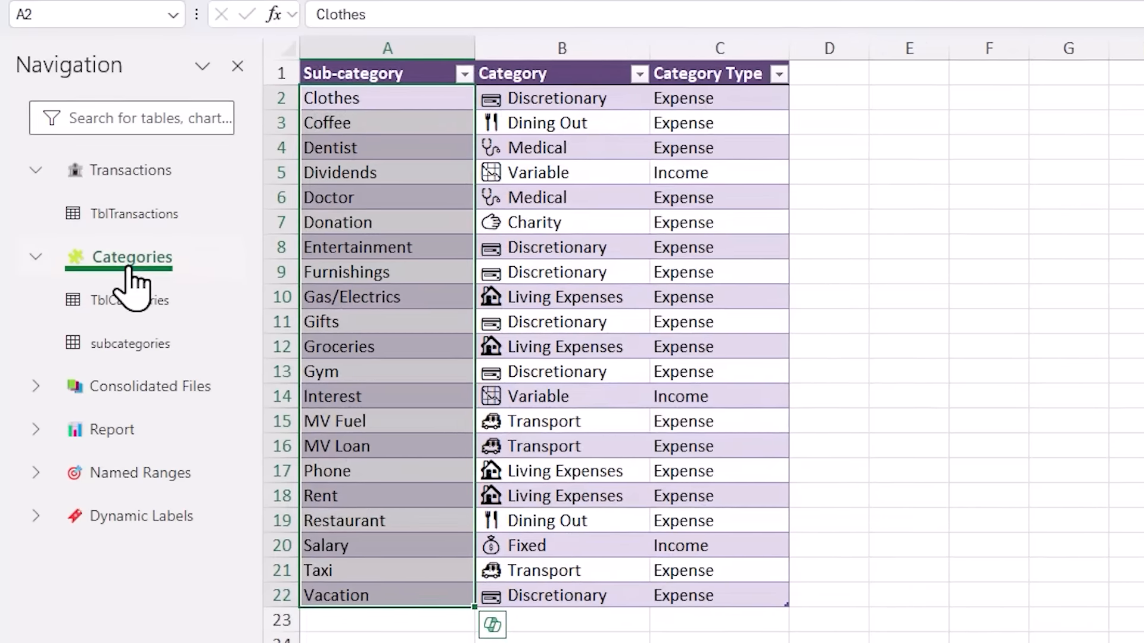
click(423, 624)
text(Pub)
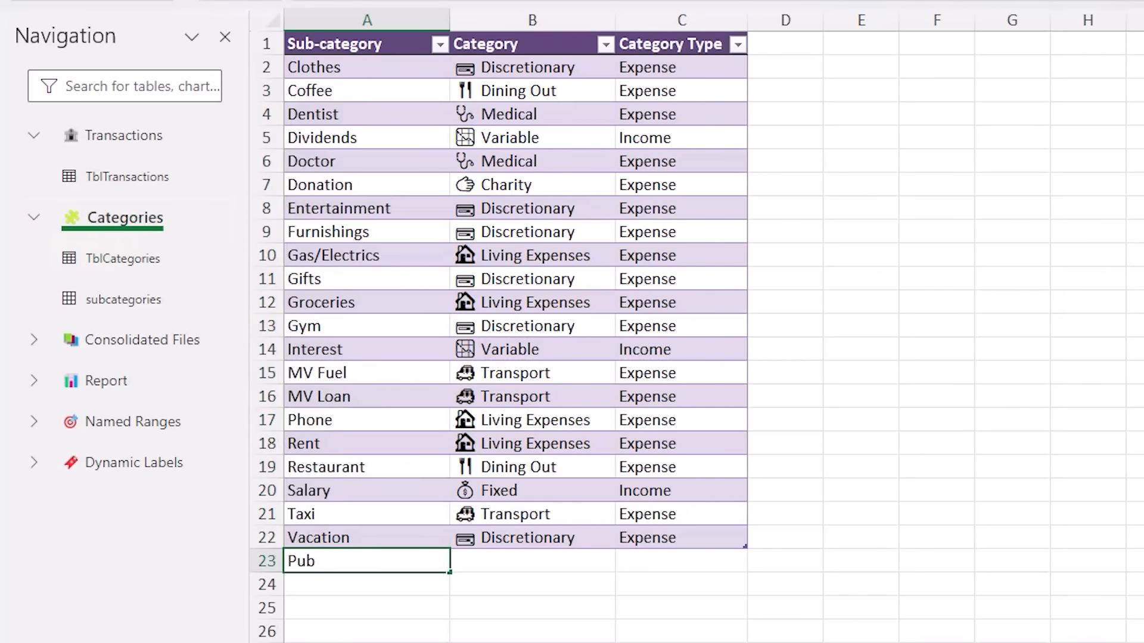
Copy the Transport category and Expense type from the Taxi row into the Public Transport row.
key(Tab)
key(Up)
key(Up)
key(shift+Right)
key(ctrl+c)
key(Down)
key(Down)
key(ctrl+v)
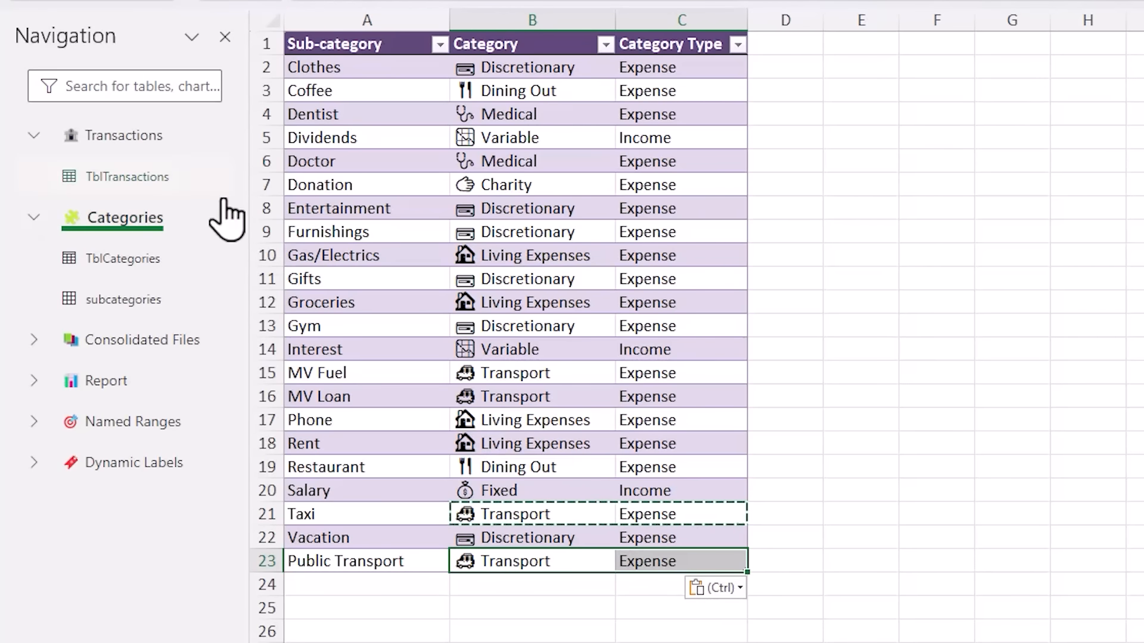
On the Transactions sheet, choose Public Transport as the Travelcard transaction's sub-category and check its Category and Category Type cells.
click(146, 136)
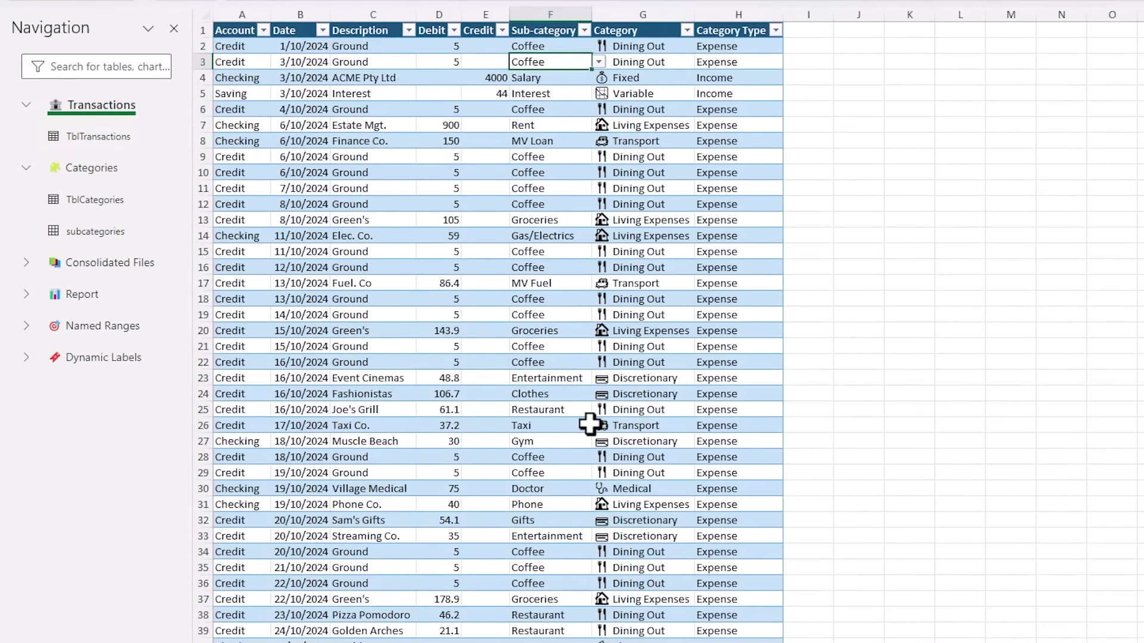
key(ctrl+Down)
click(581, 457)
click(598, 457)
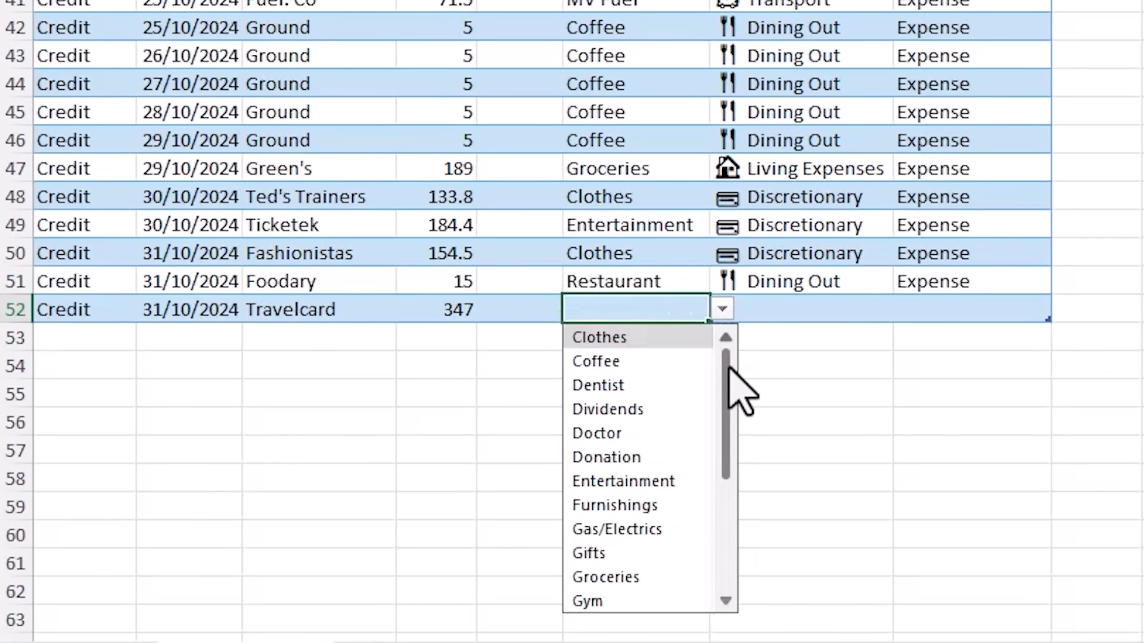
drag(728, 366, 725, 574)
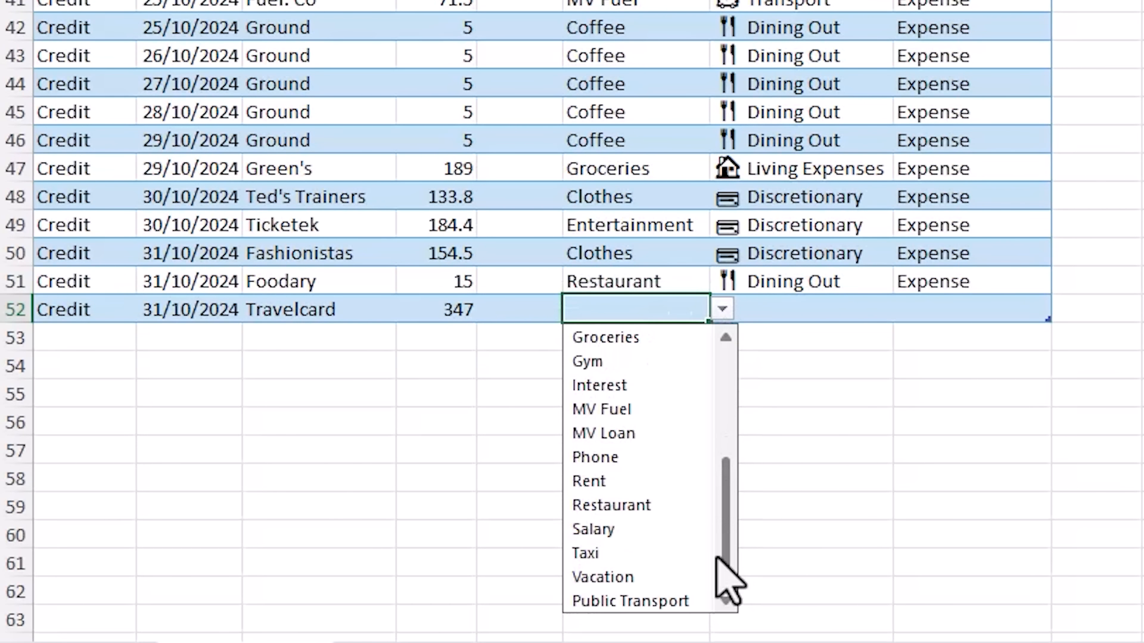
click(691, 603)
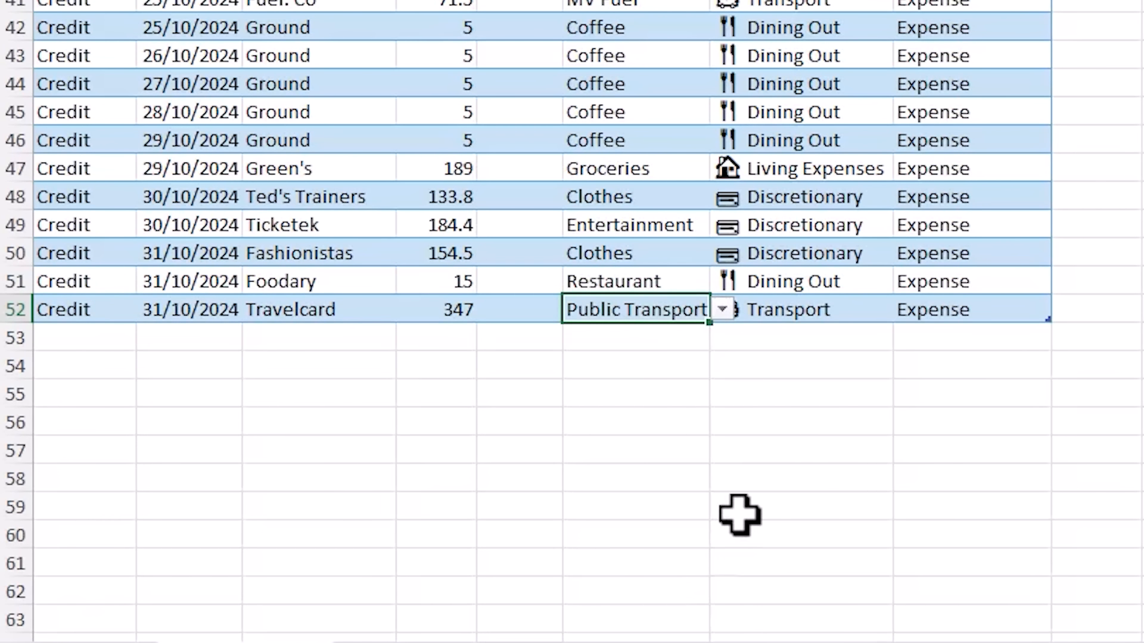
click(861, 307)
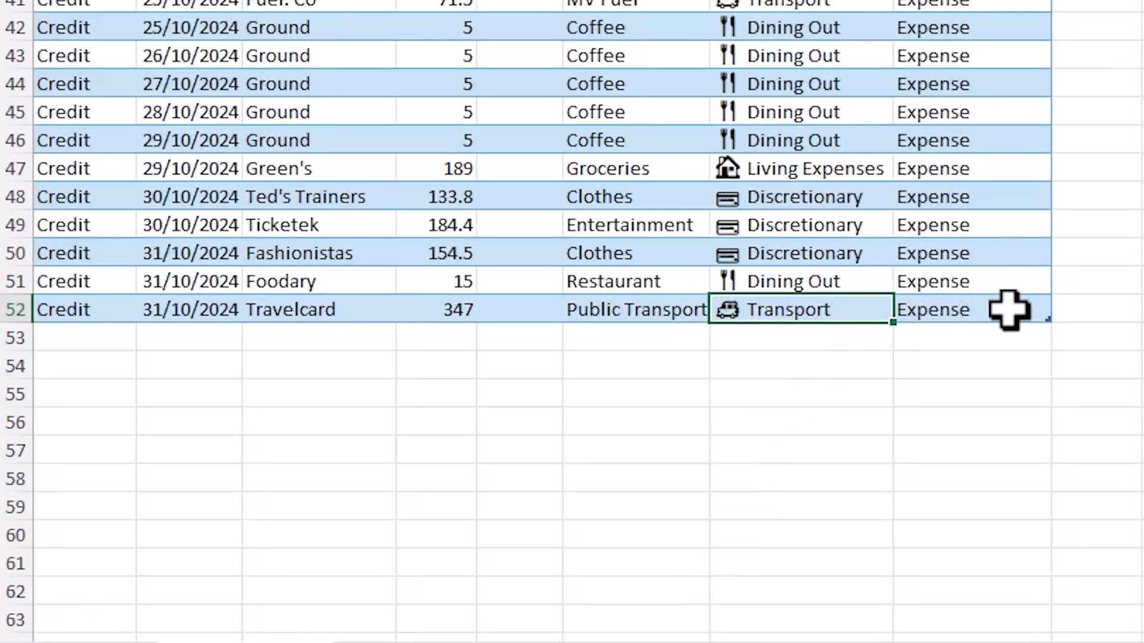
click(1014, 309)
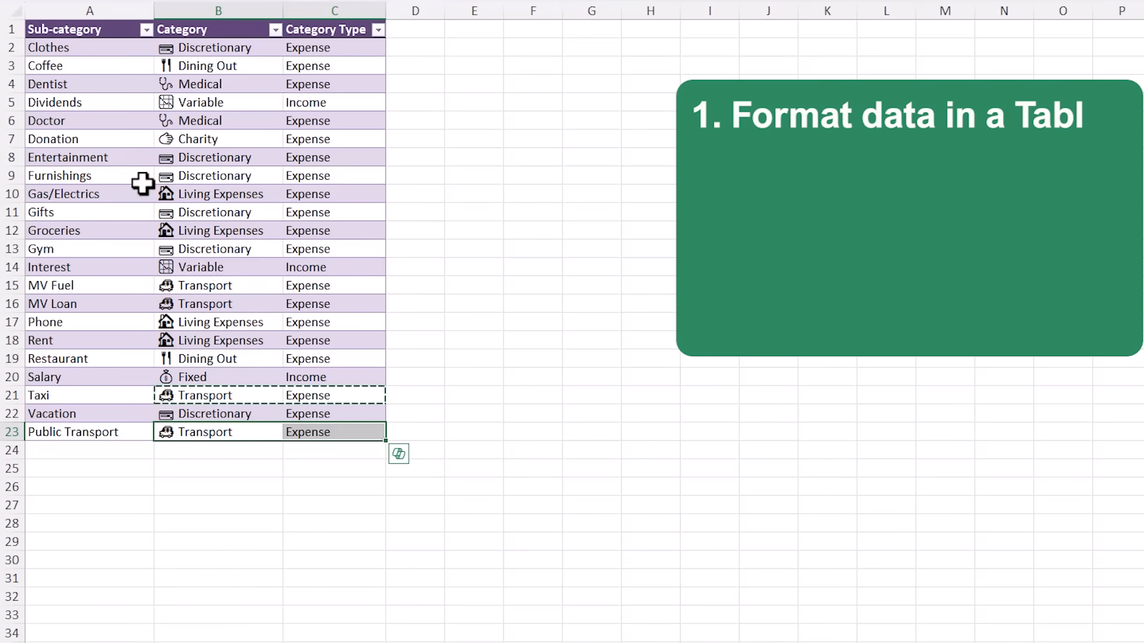
Review the categories table's Sub-category column and the data validation settings that use it, leaving them without changes.
click(118, 21)
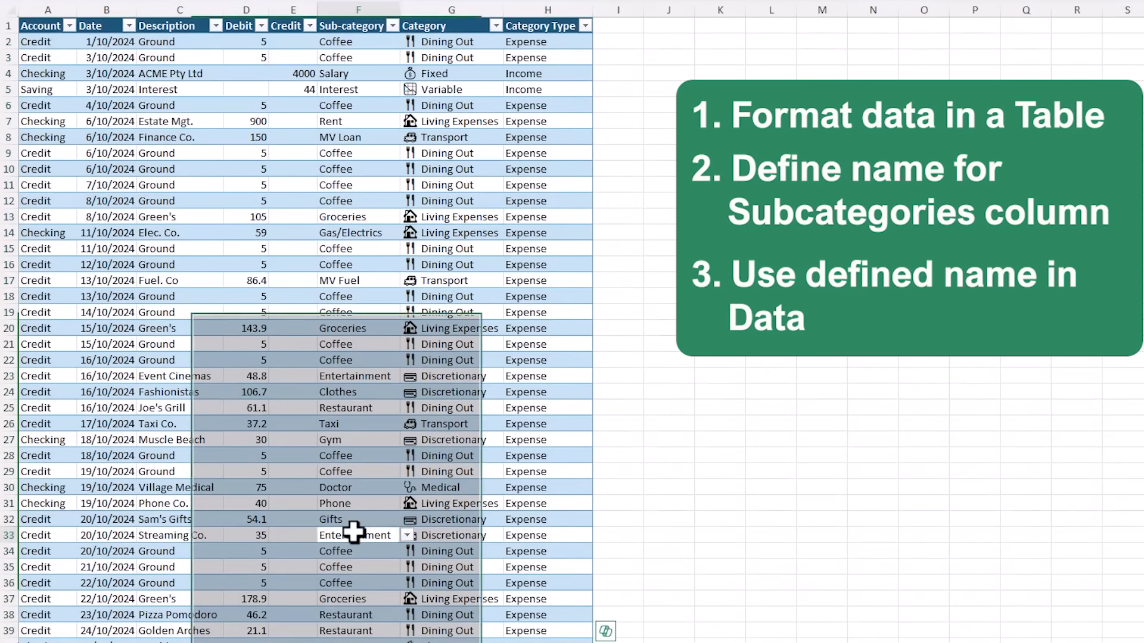
click(474, 416)
click(818, 79)
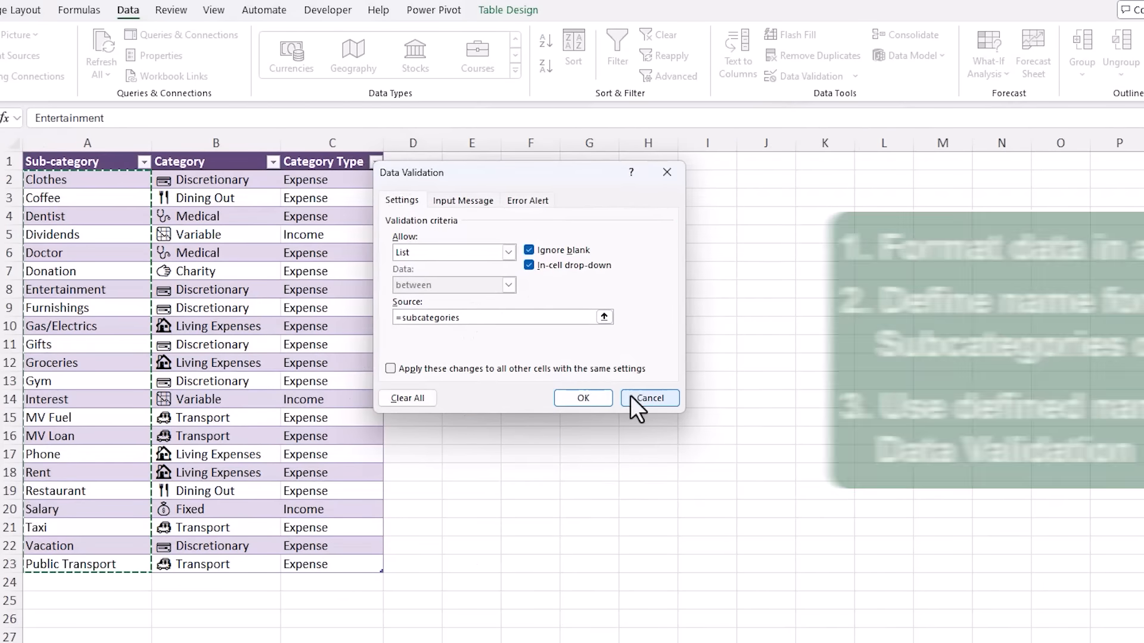
click(650, 398)
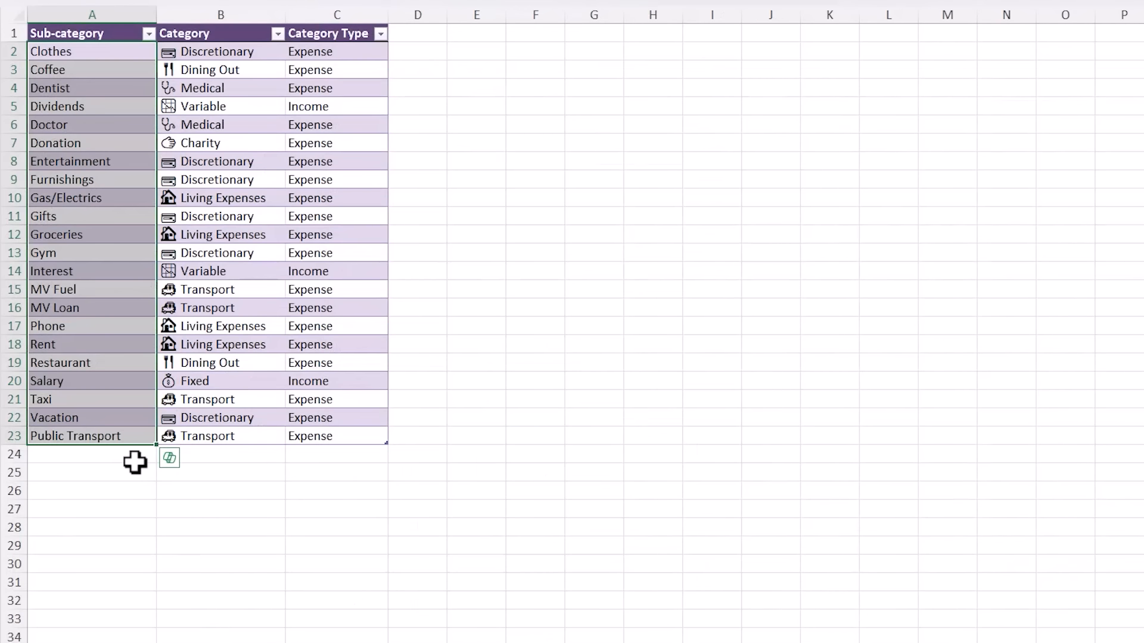
click(134, 462)
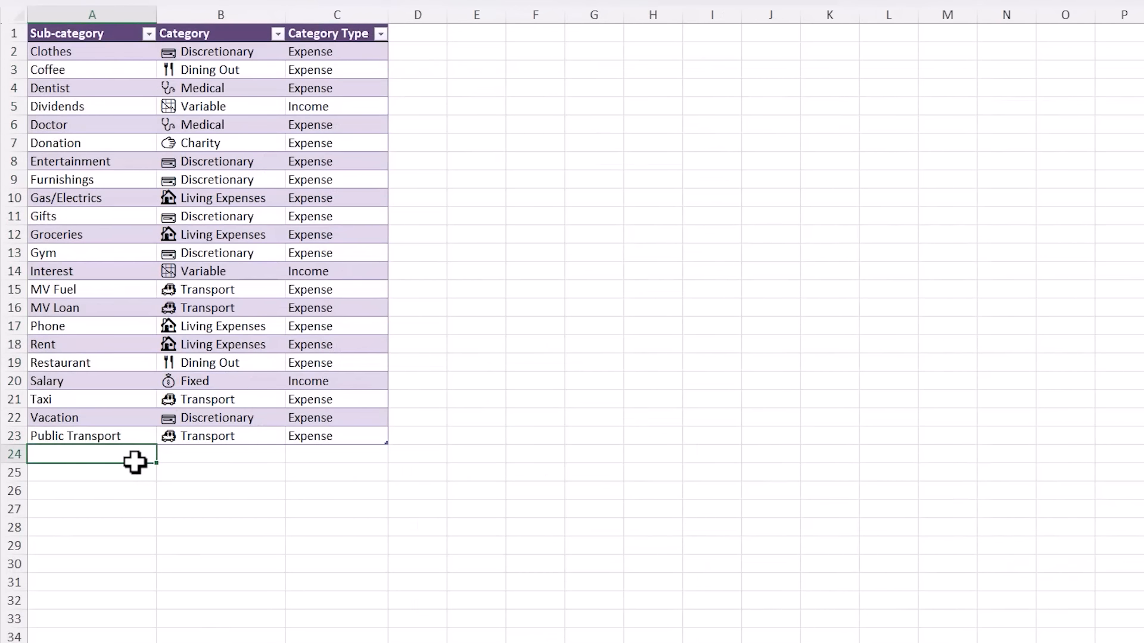
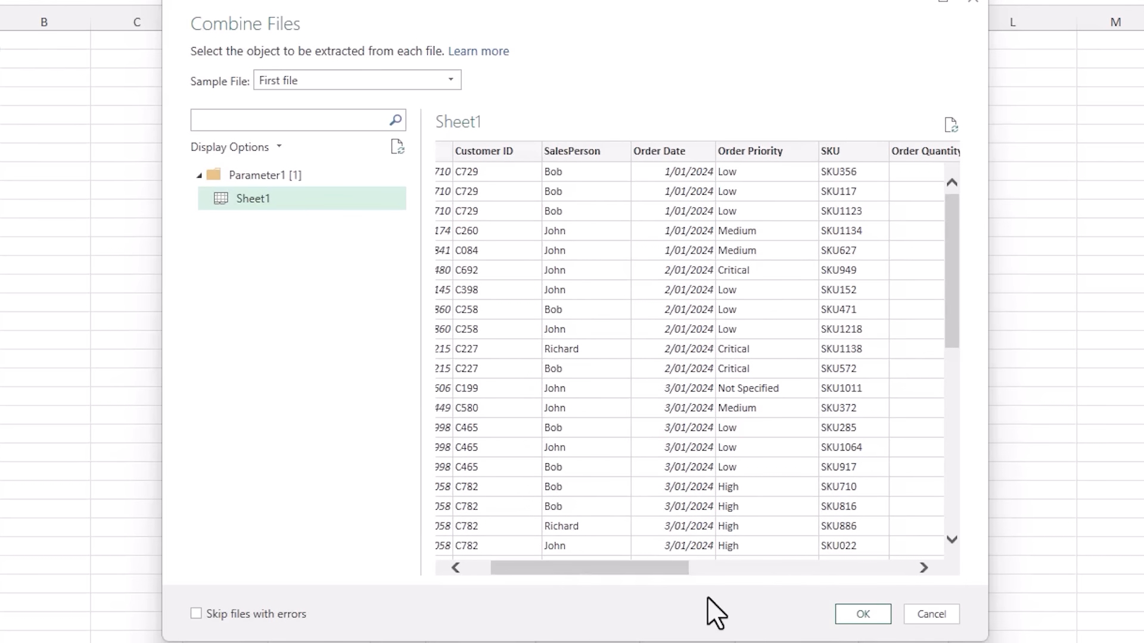
Combine the files using Sheet1 of the first file as the sample, and collapse the query list in the editor.
click(852, 618)
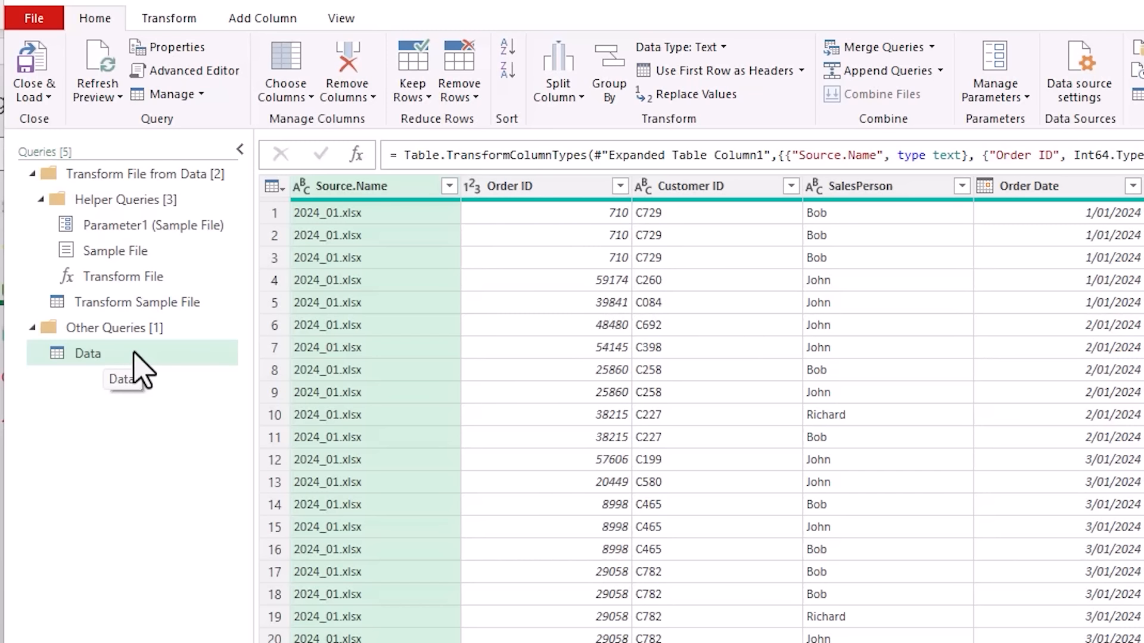
click(240, 148)
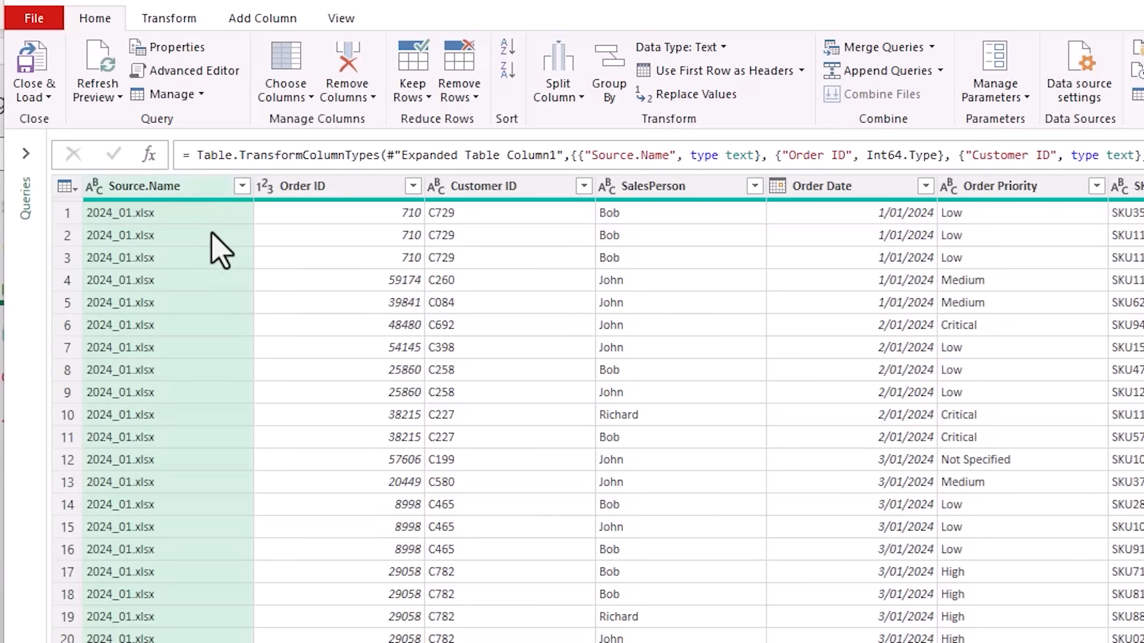
Check the file names listed in the Source.Name column's filter, then remove that column from the query.
click(242, 187)
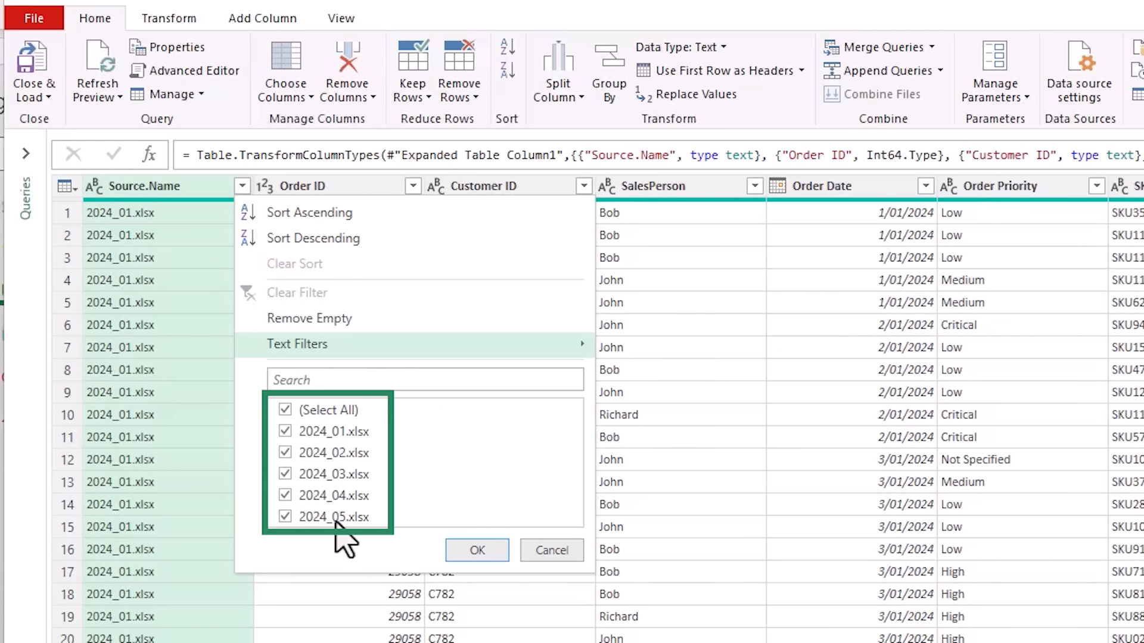
click(551, 550)
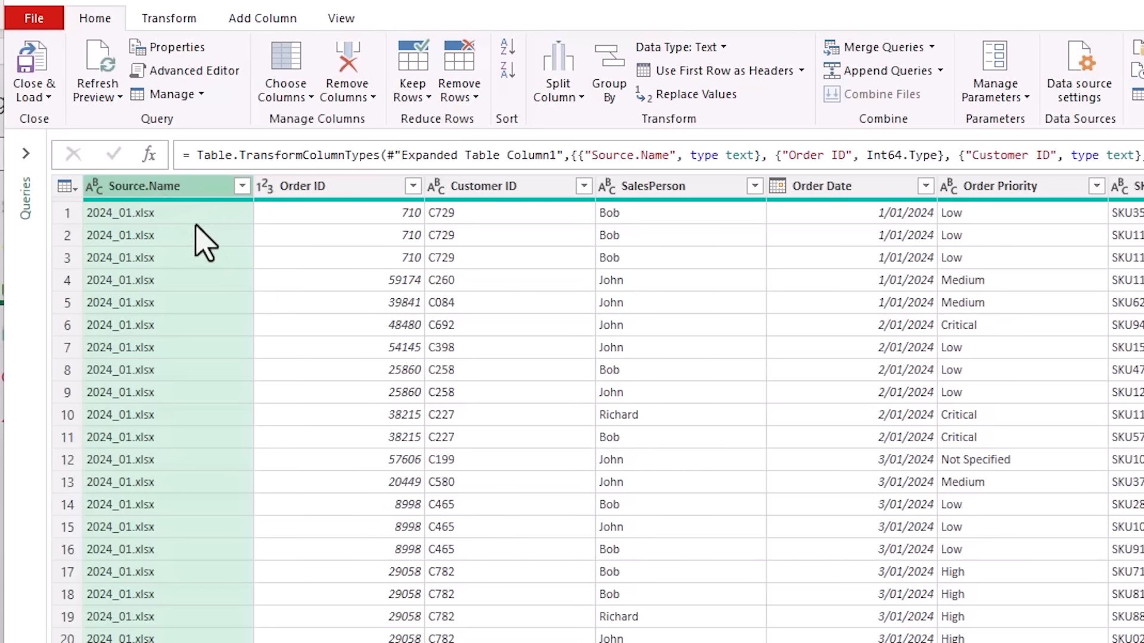
key(Delete)
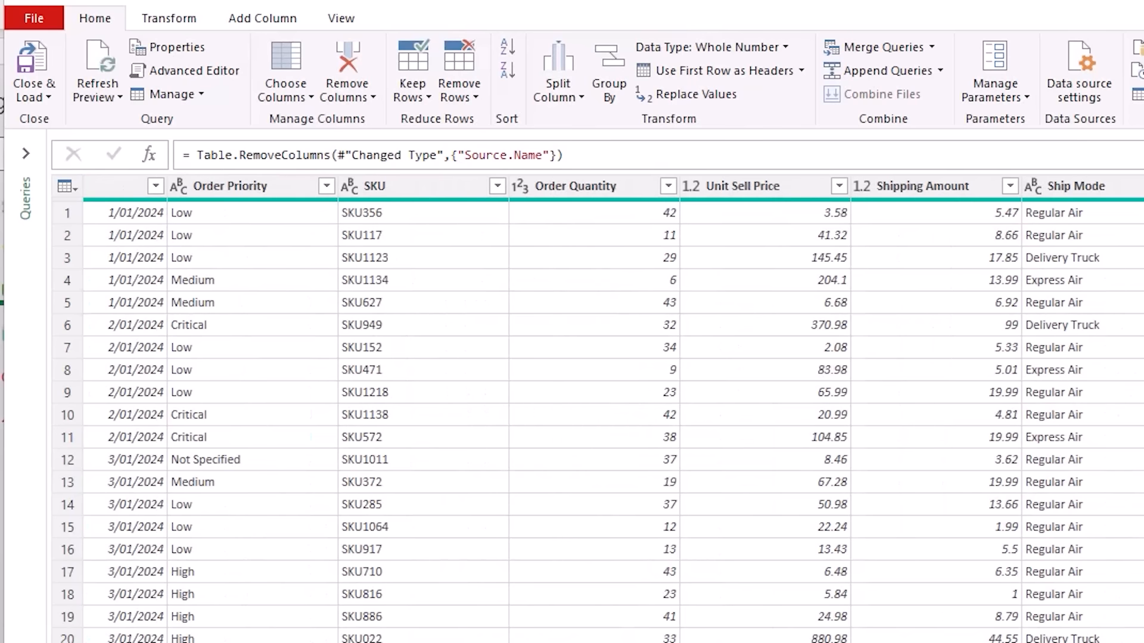
Add a column that multiplies Order Quantity by Unit Sell Price.
click(598, 190)
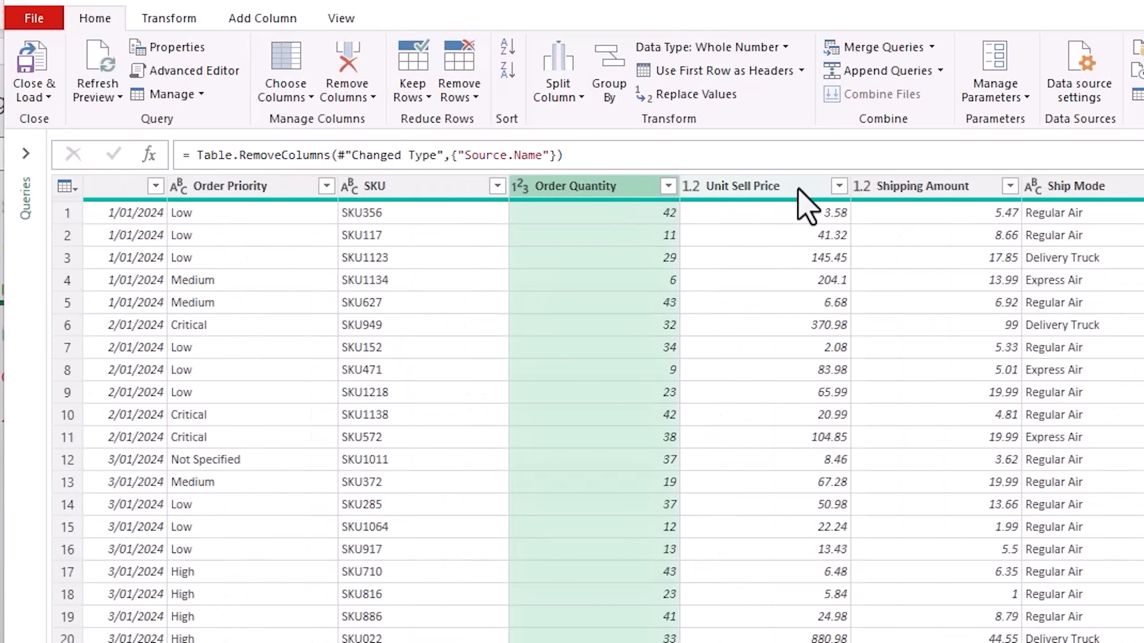
ctrl+click(798, 189)
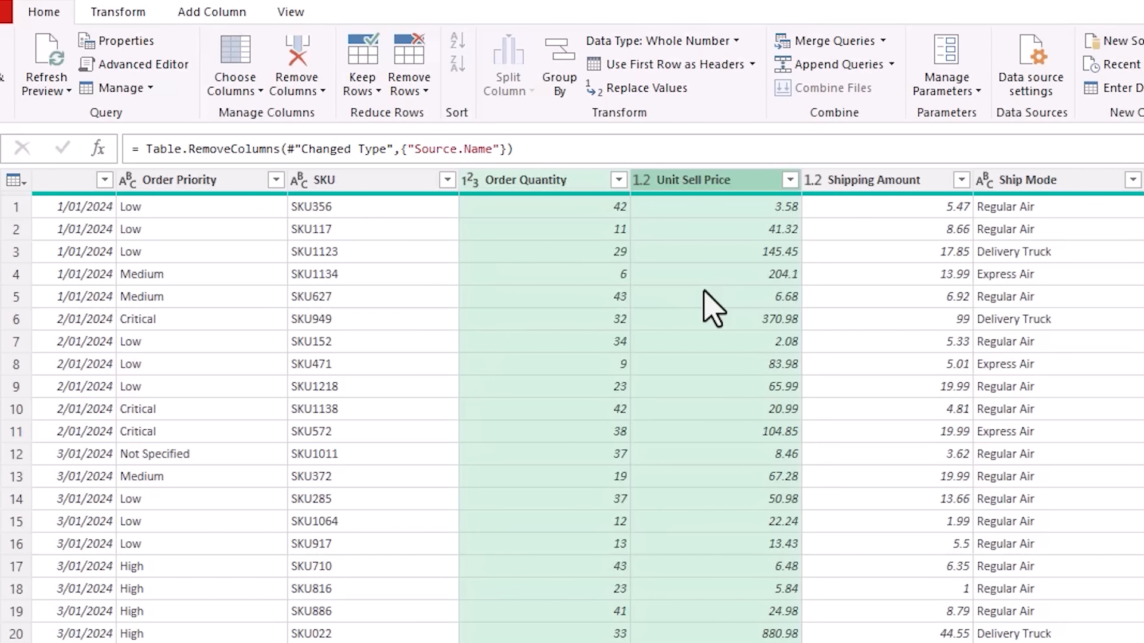
click(199, 12)
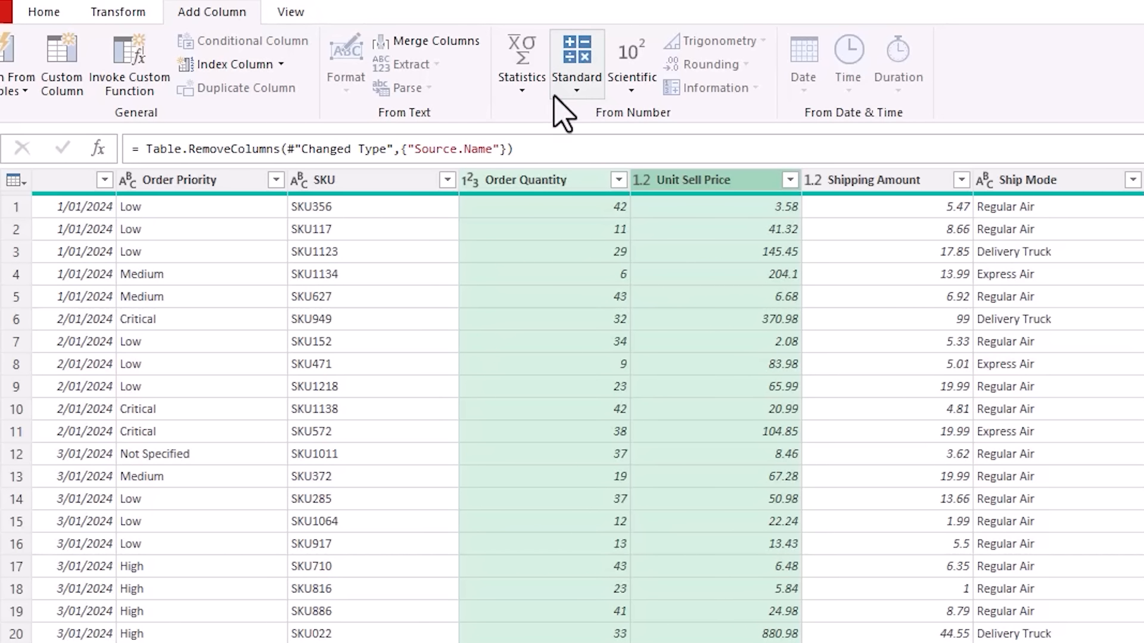
click(560, 92)
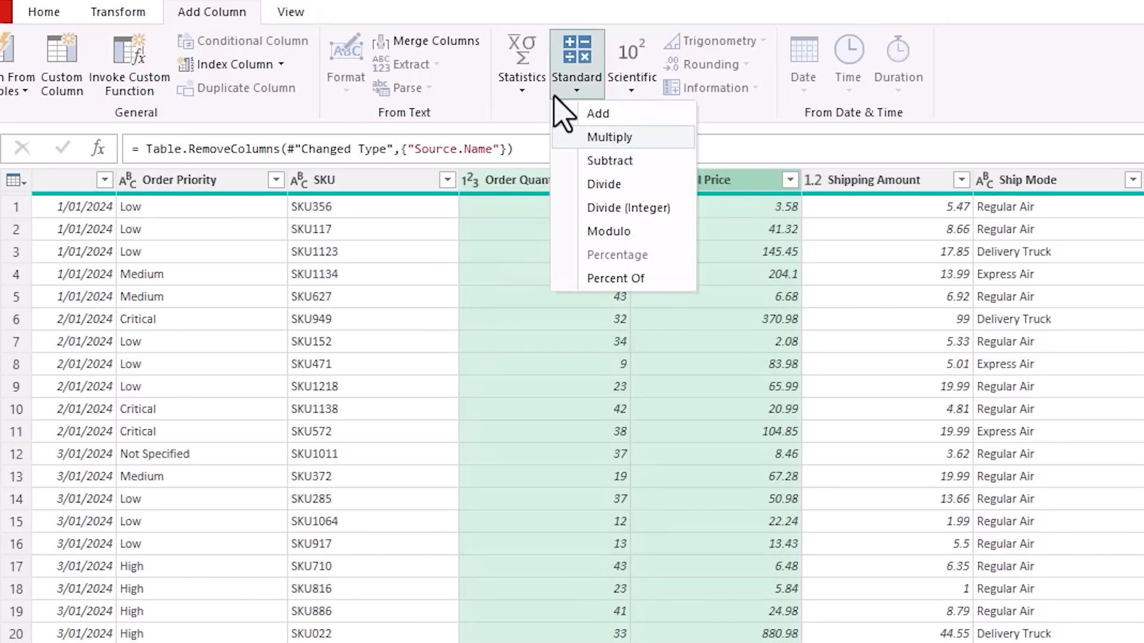
click(562, 139)
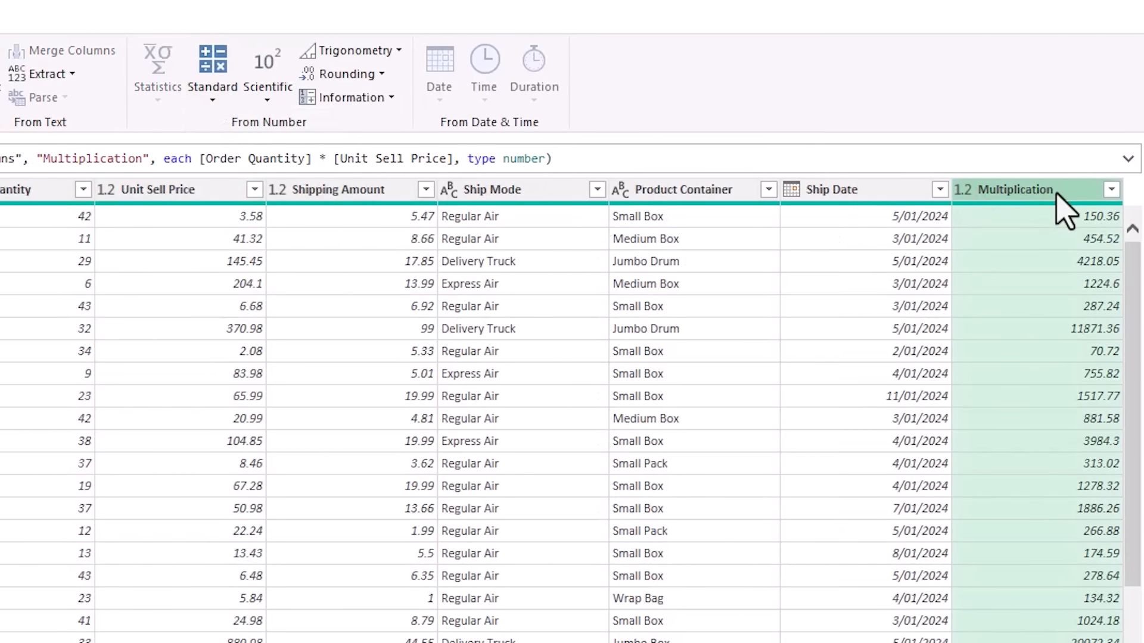
Rename the Multiplication column to Sale Amount and move it between Unit Sell Price and Shipping Amount.
double_click(1057, 197)
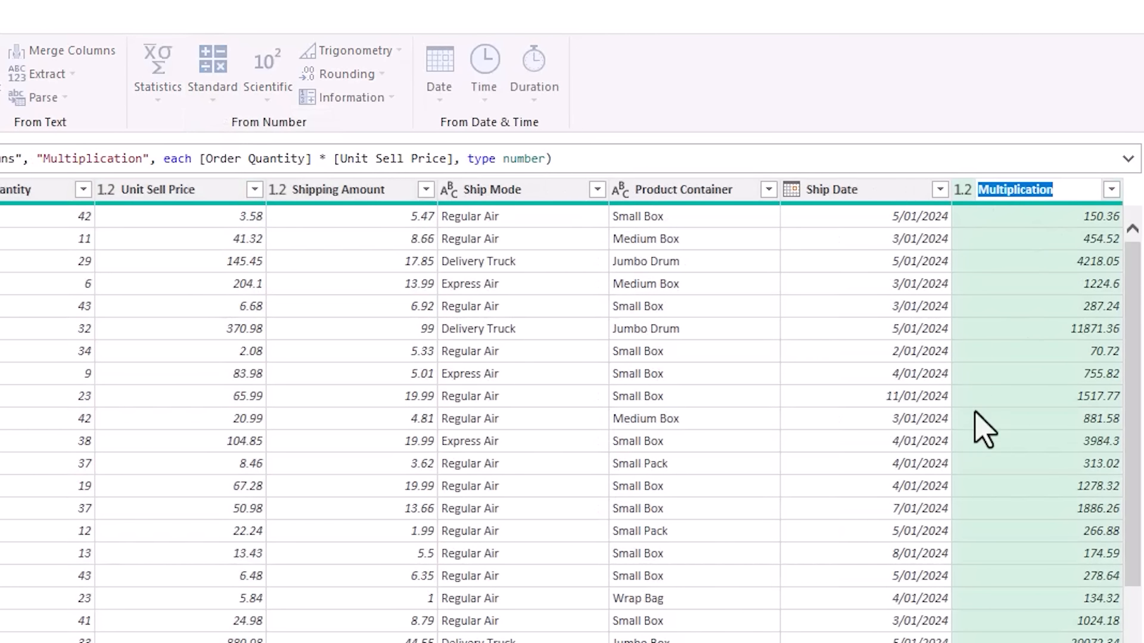
text(Sale Amount)
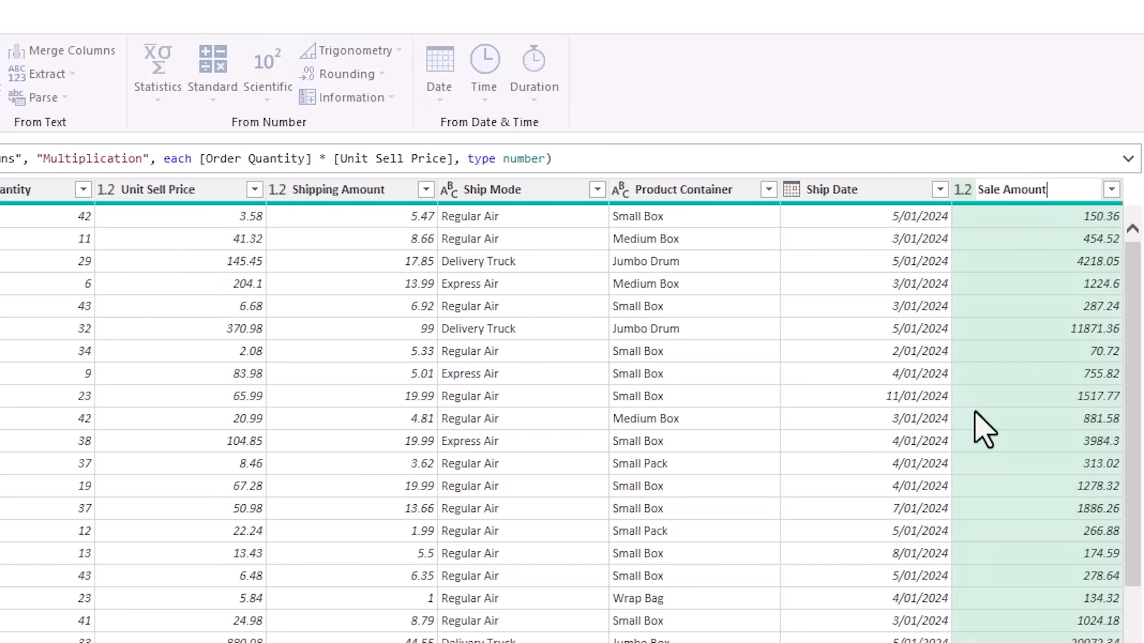
key(Return)
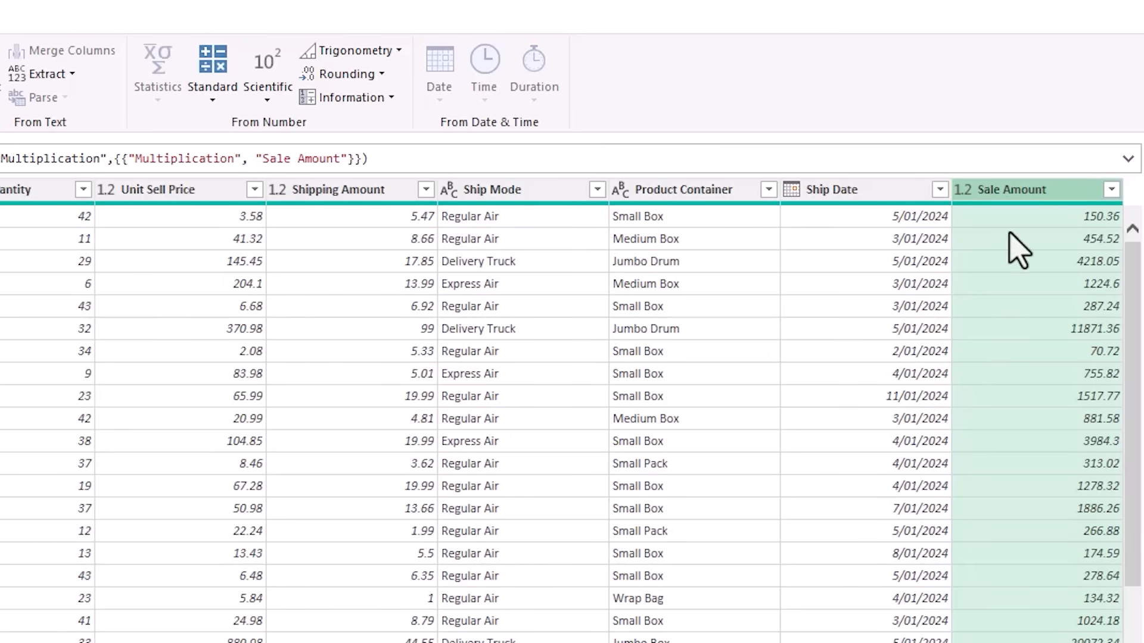
drag(1011, 189, 298, 218)
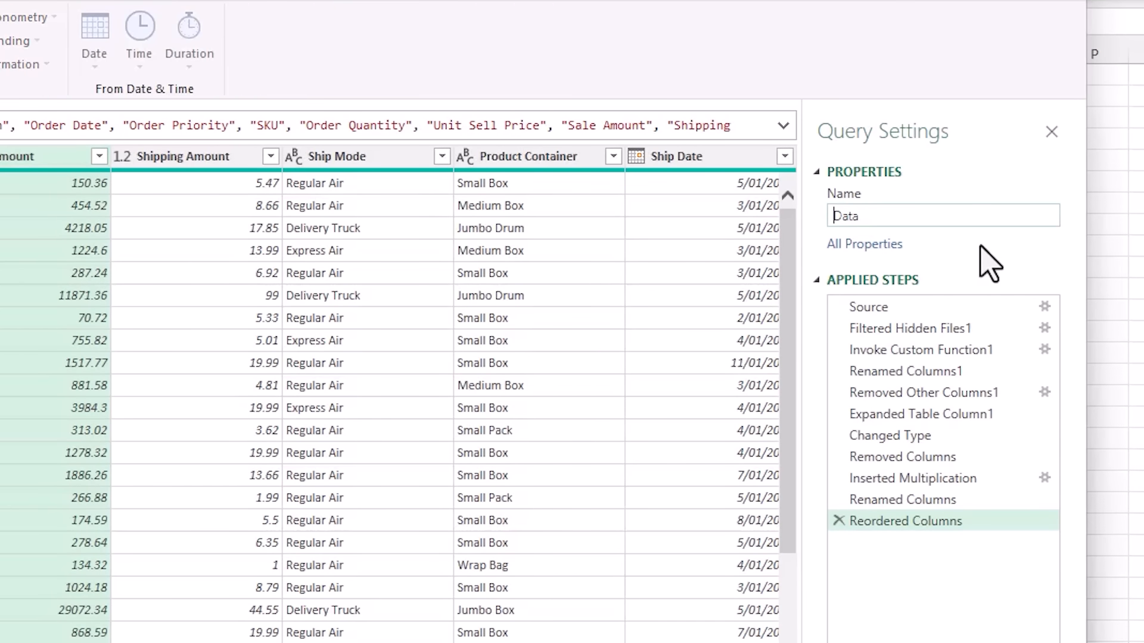
Name the query SalesData and load it as a table into the existing worksheet at cell A1.
text(Sales)
key(Return)
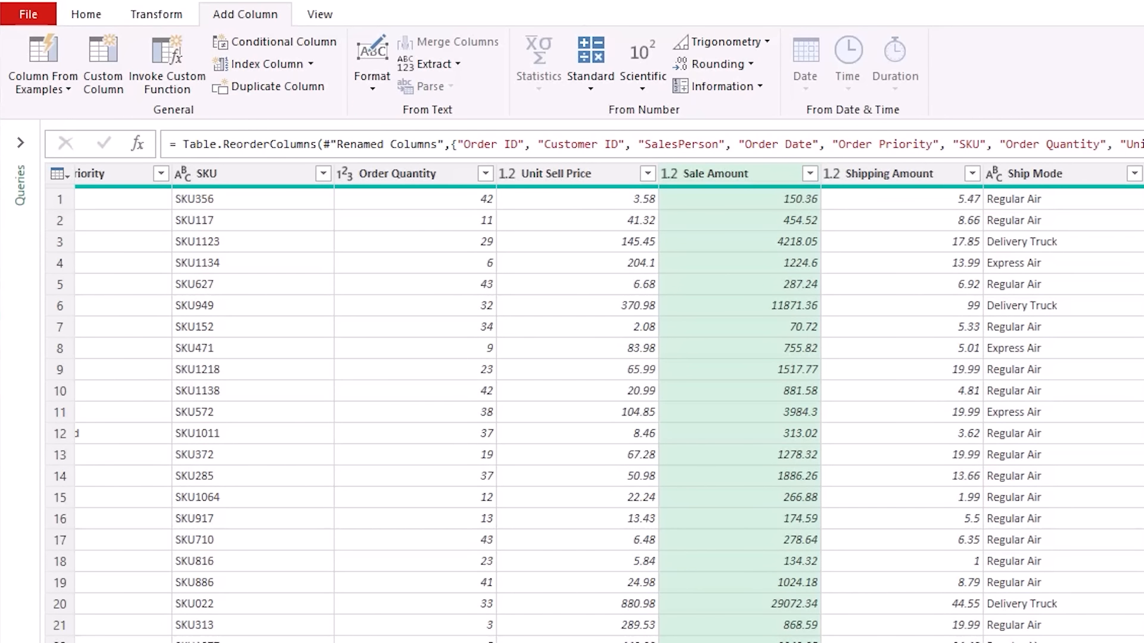
click(86, 15)
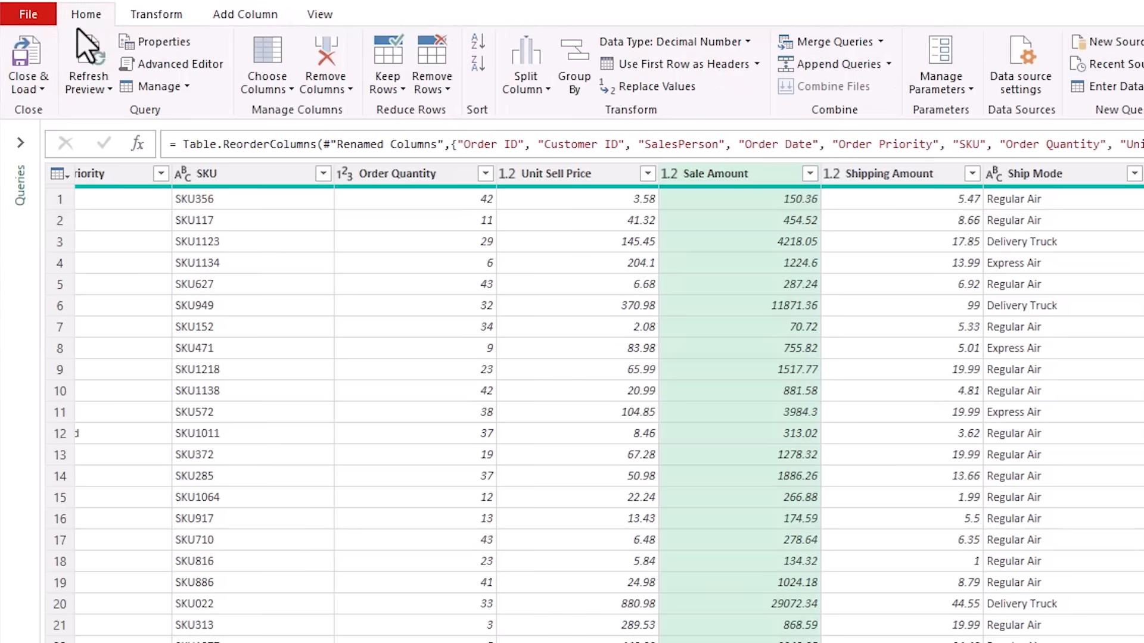
click(43, 89)
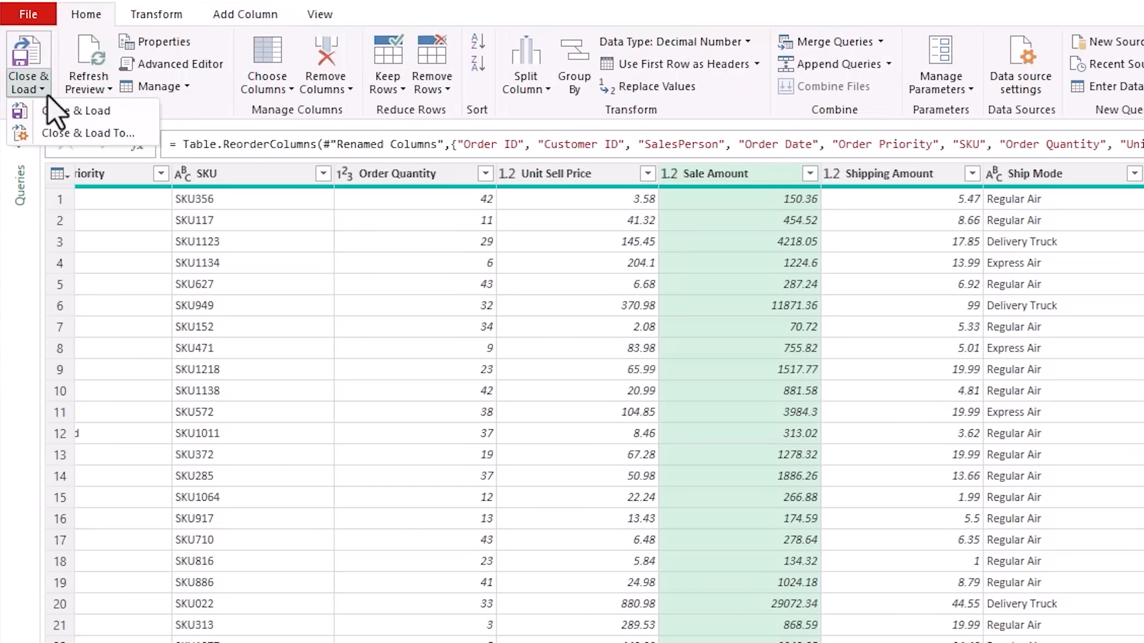
click(37, 134)
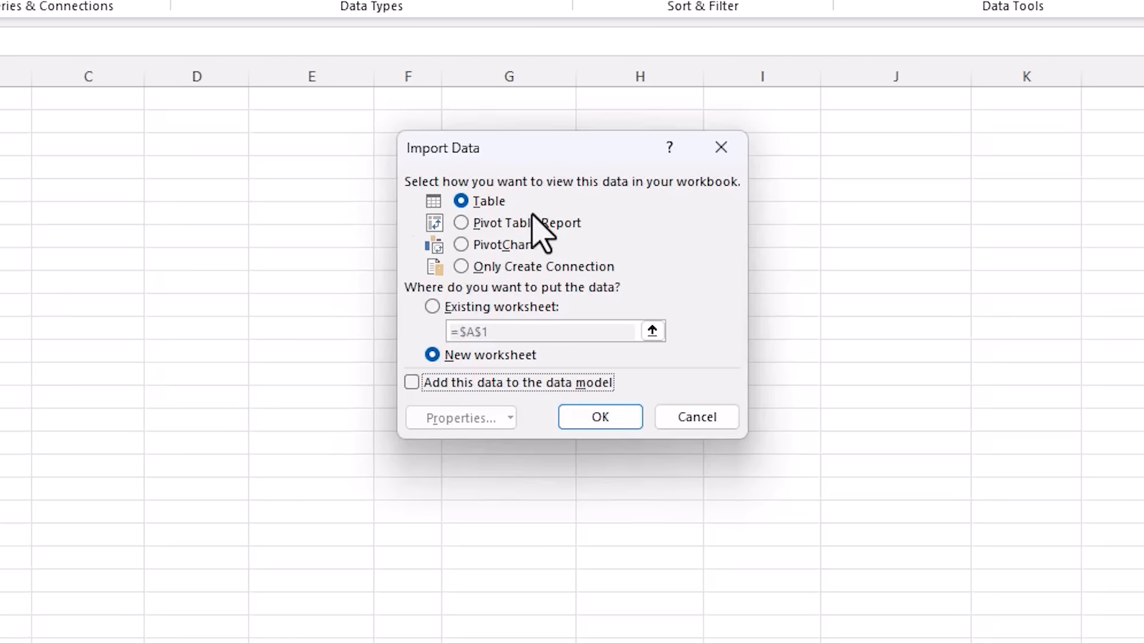
click(432, 307)
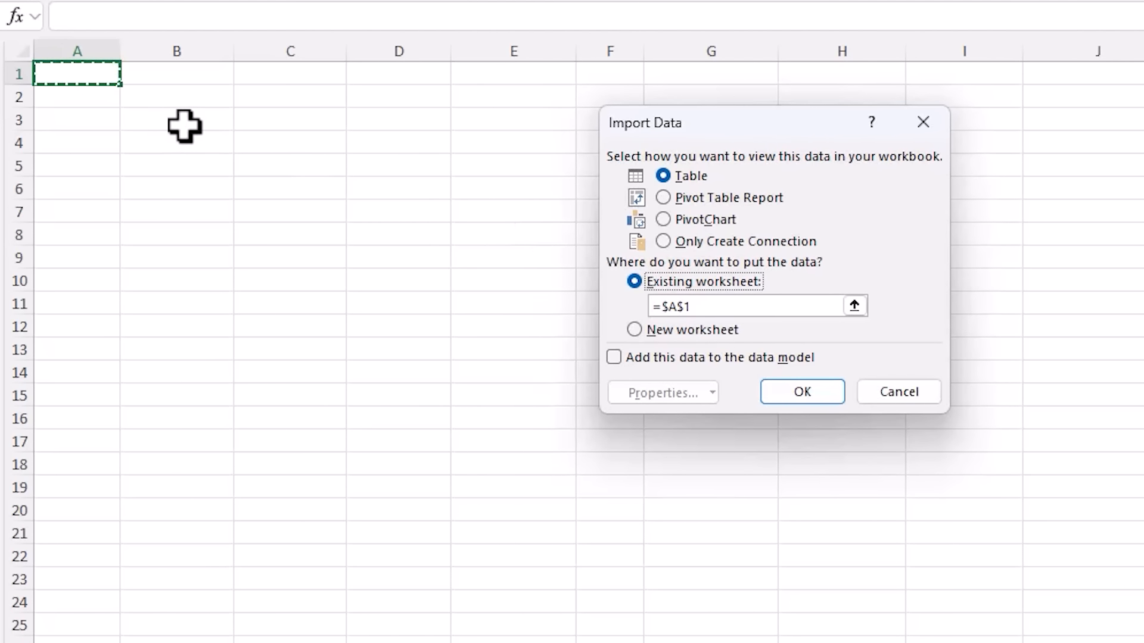
click(775, 392)
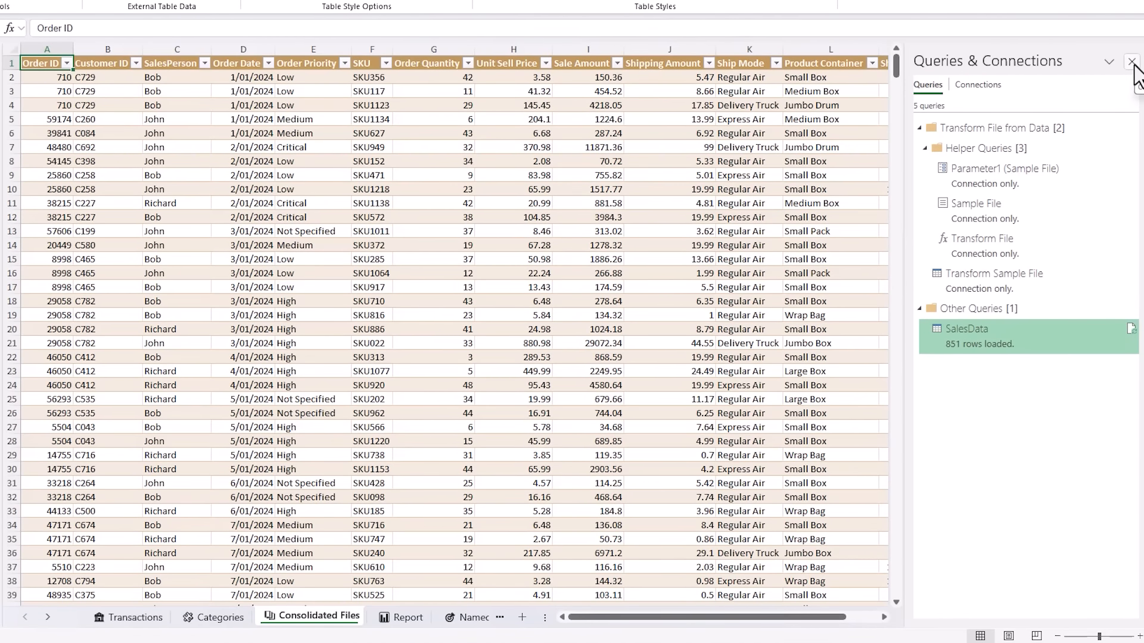
click(1131, 62)
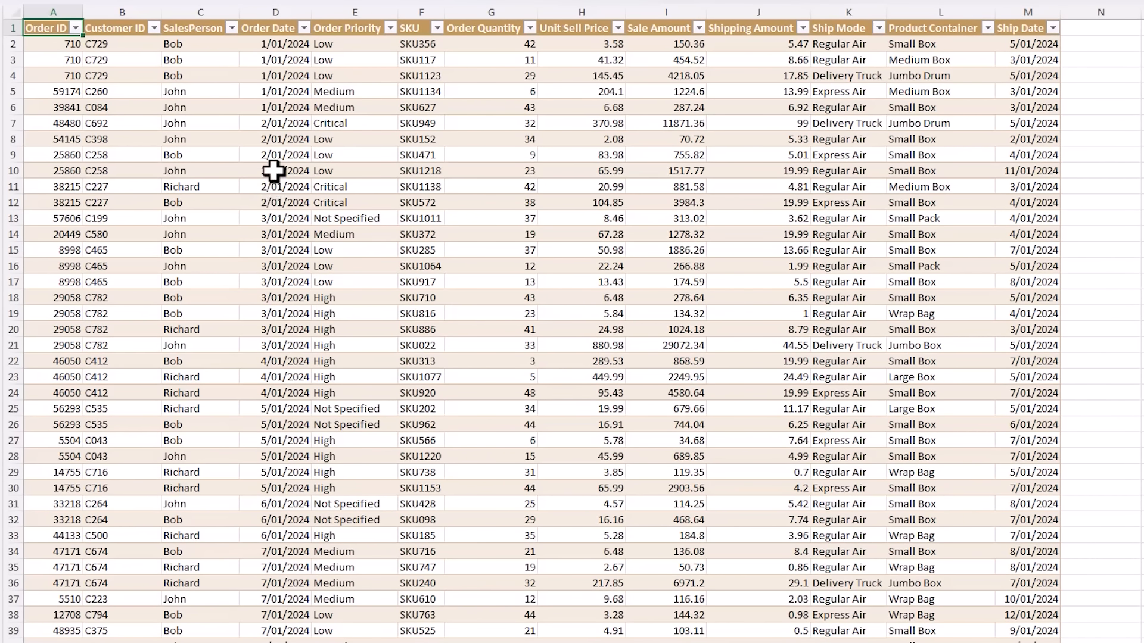
Check which months the loaded table covers in the Order Date column's filter.
click(303, 28)
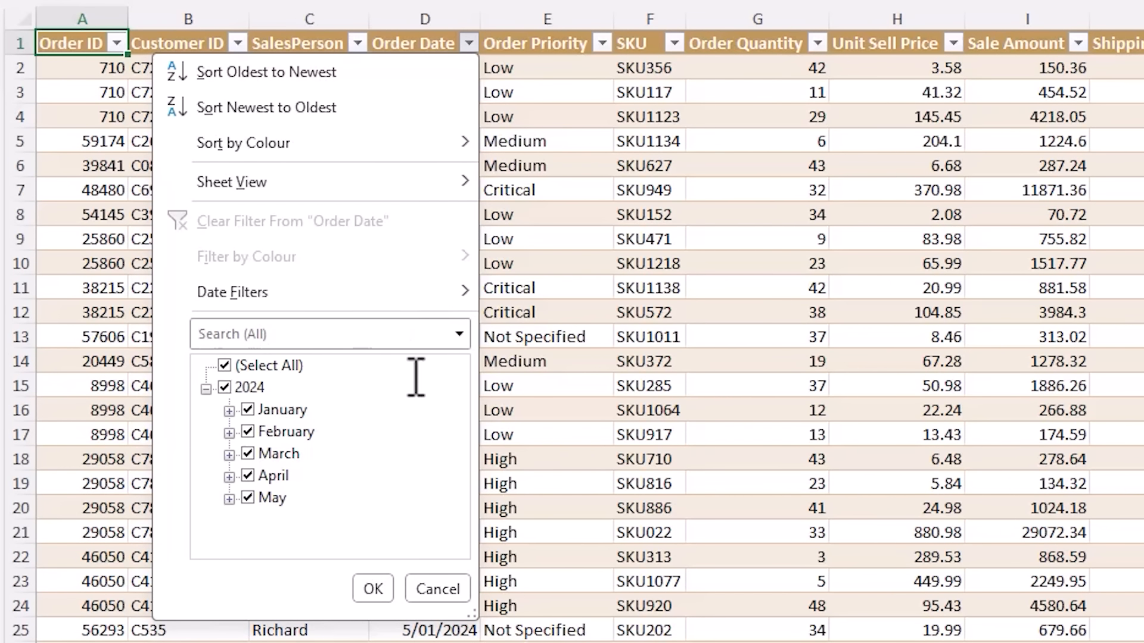
click(476, 42)
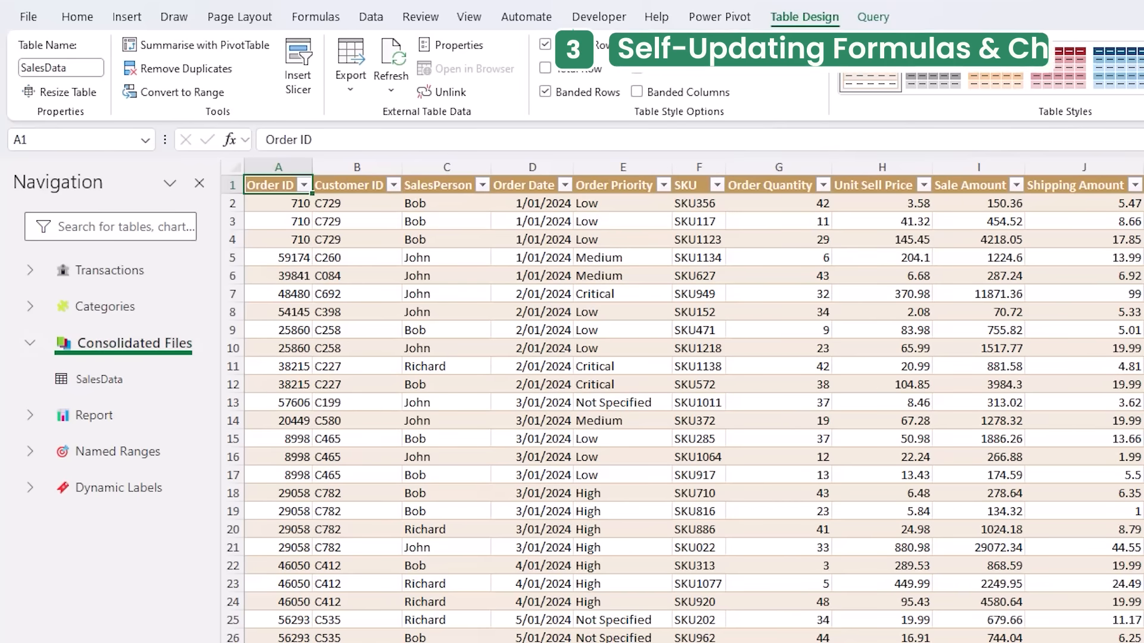
Create a PivotTable from the SalesData table in cell A5 of the existing Report worksheet.
click(232, 46)
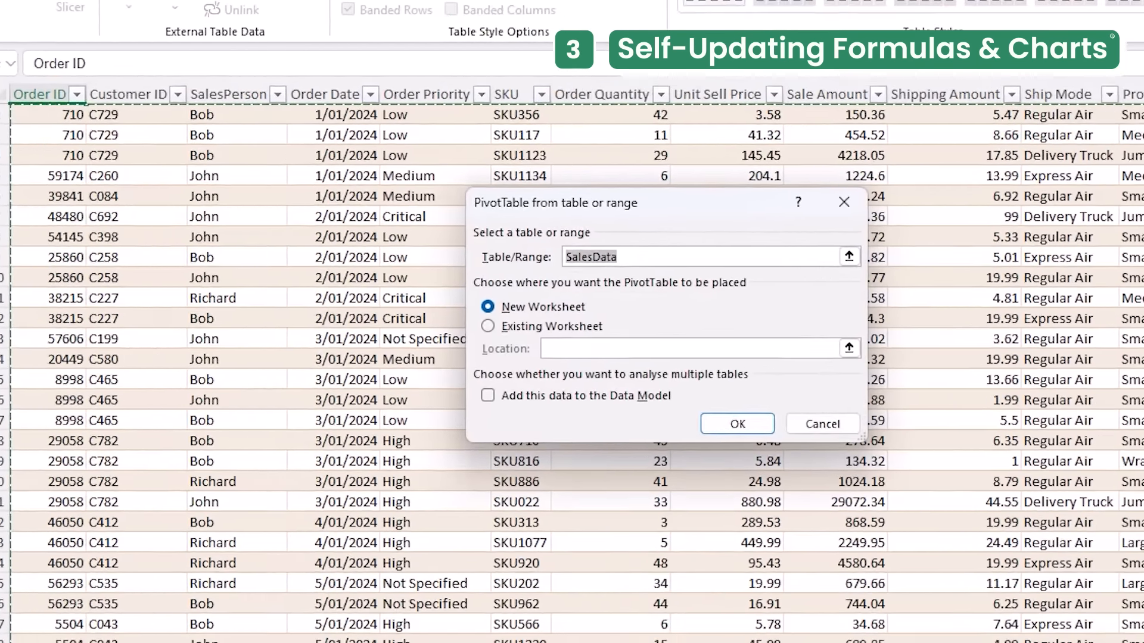
click(371, 297)
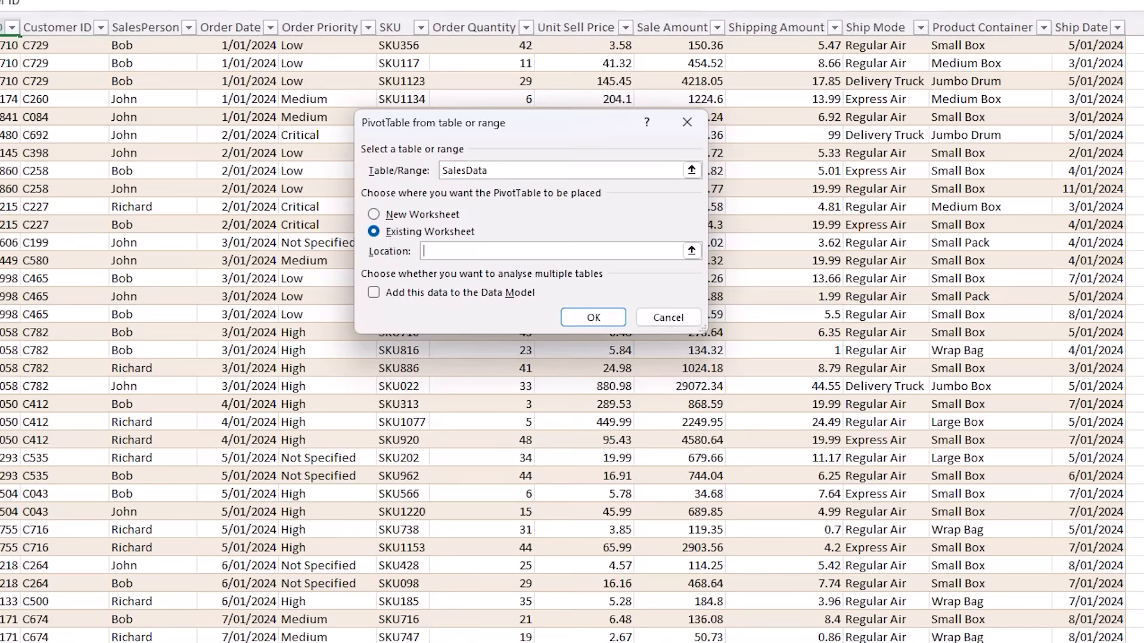
click(432, 628)
click(62, 79)
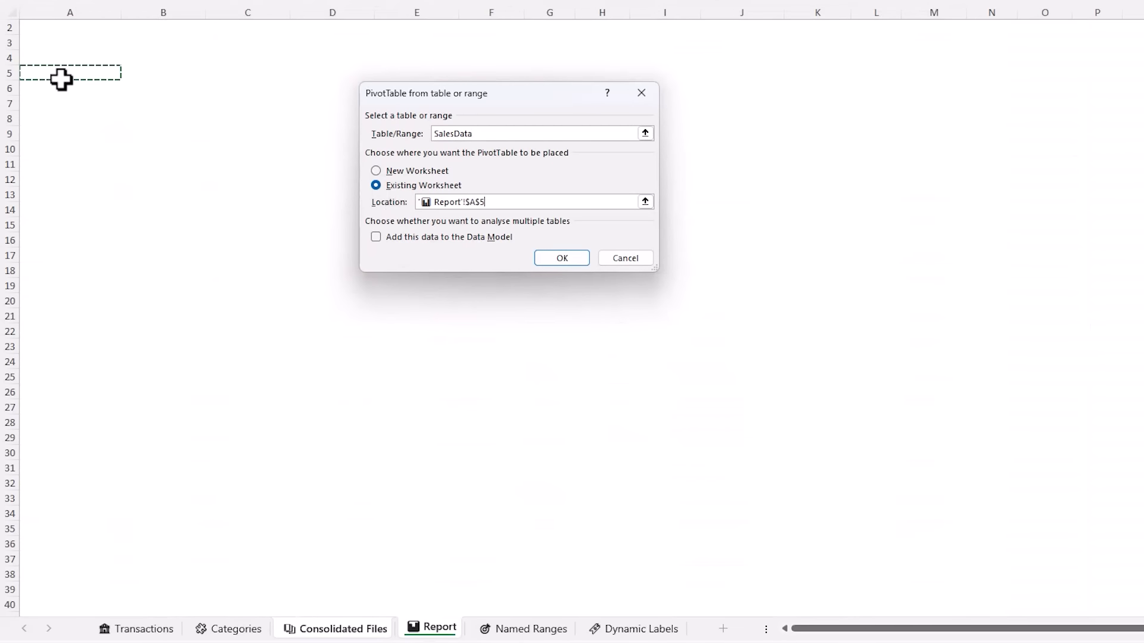
click(562, 258)
Lay out the PivotTable with Ship Mode as columns, Order Date as rows and Sale Amount as summed values.
drag(1129, 21, 513, 41)
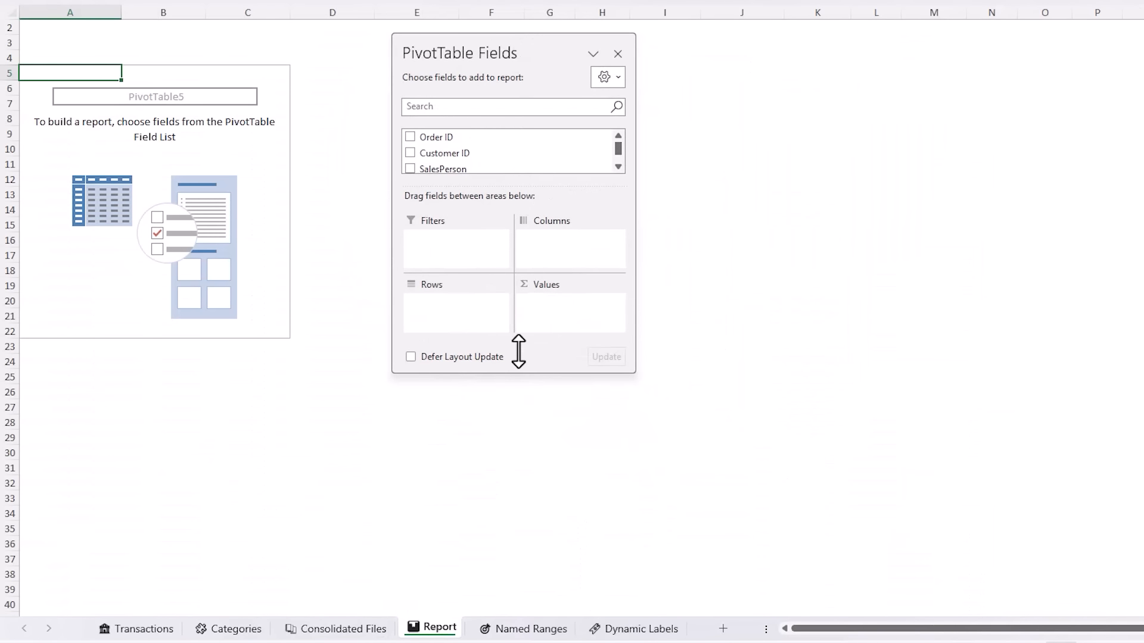
drag(519, 376, 524, 553)
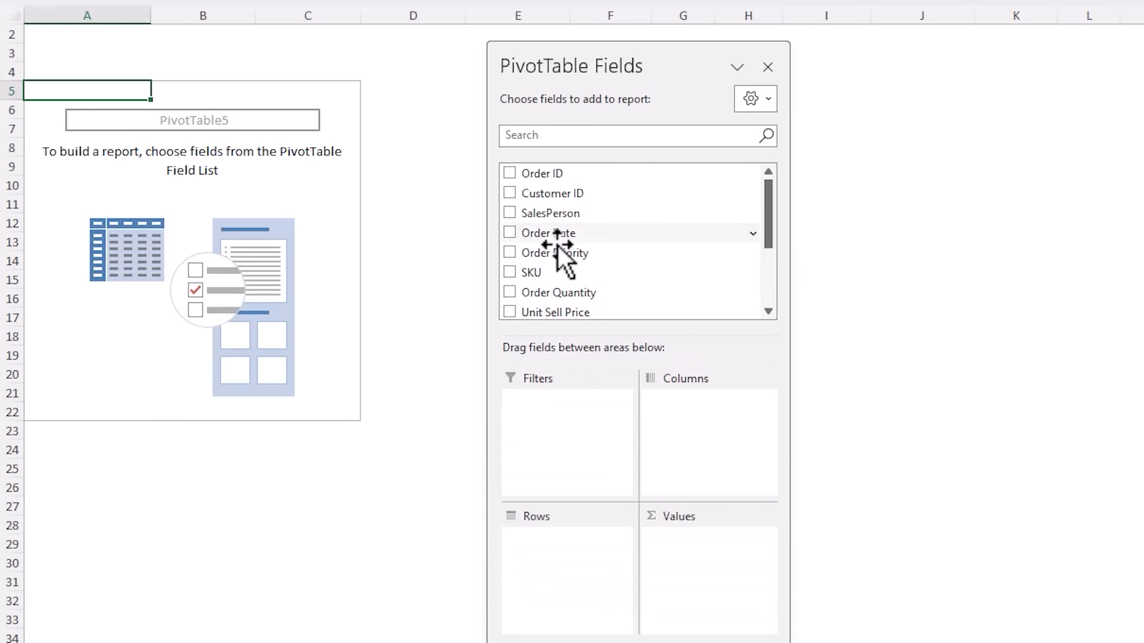
scroll(558, 246, down, 2)
drag(549, 248, 689, 414)
scroll(559, 235, up, 2)
drag(560, 235, 574, 596)
drag(575, 596, 574, 595)
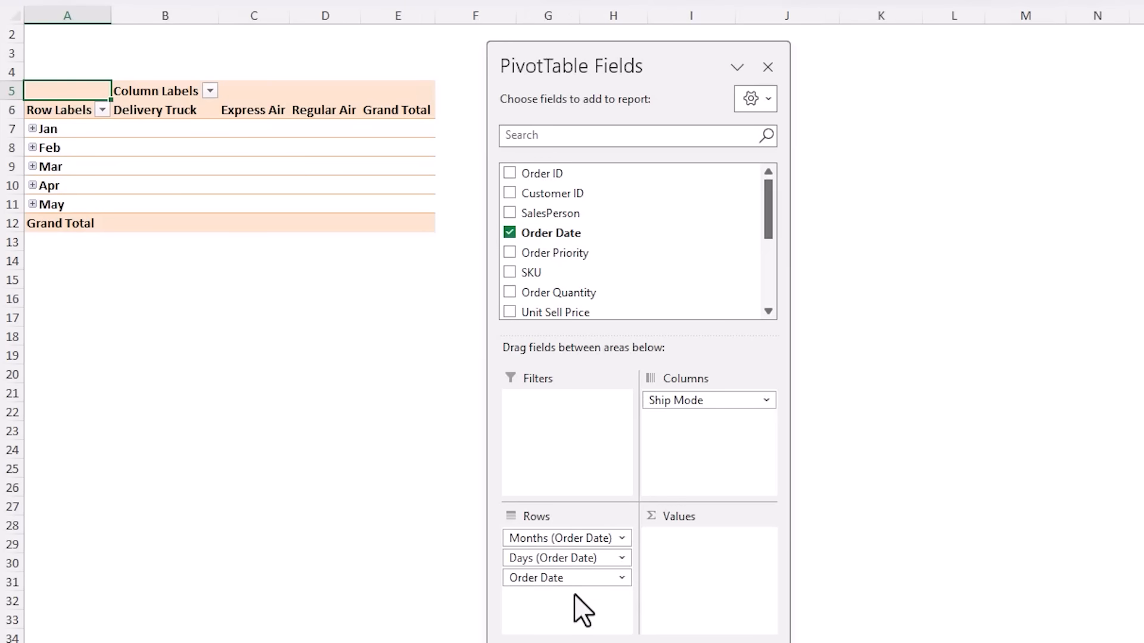
scroll(572, 581, down, 1)
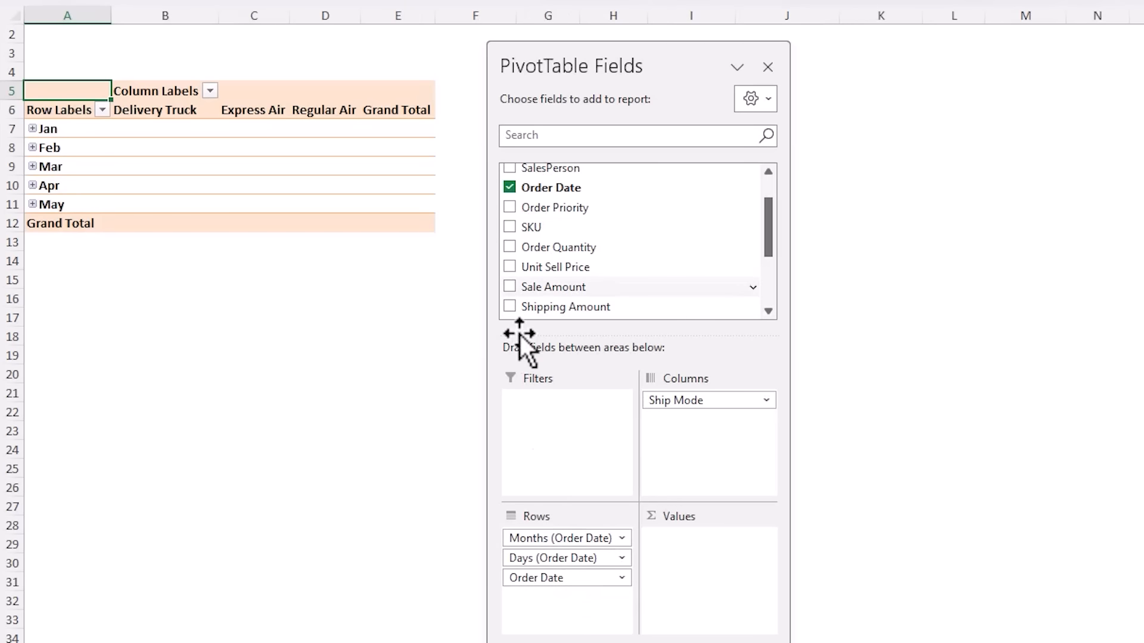
click(509, 287)
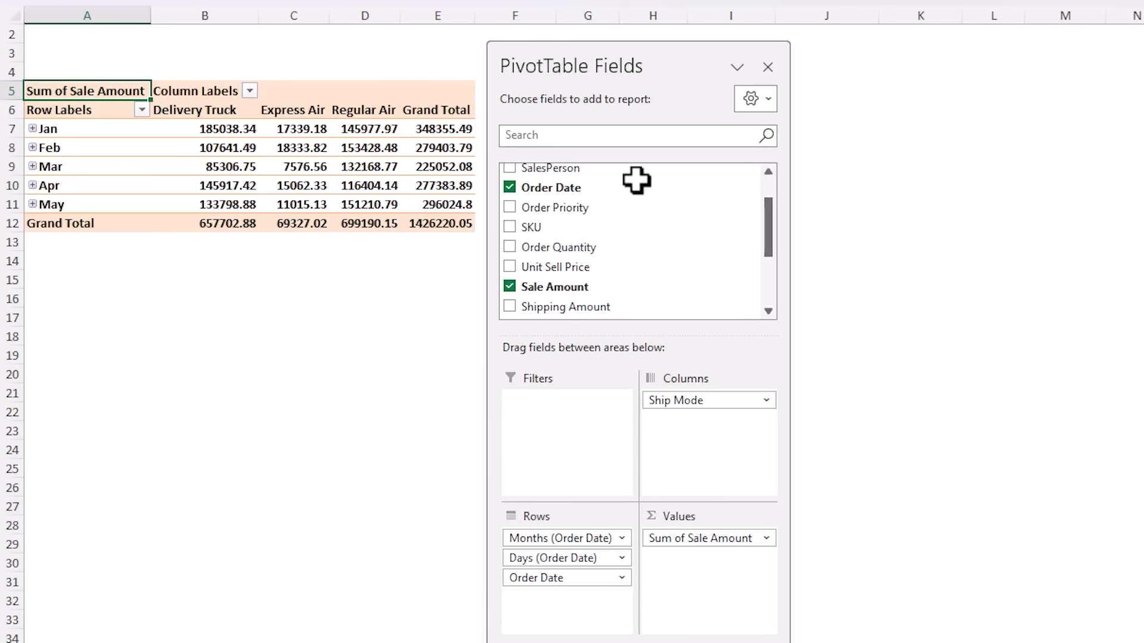
click(768, 67)
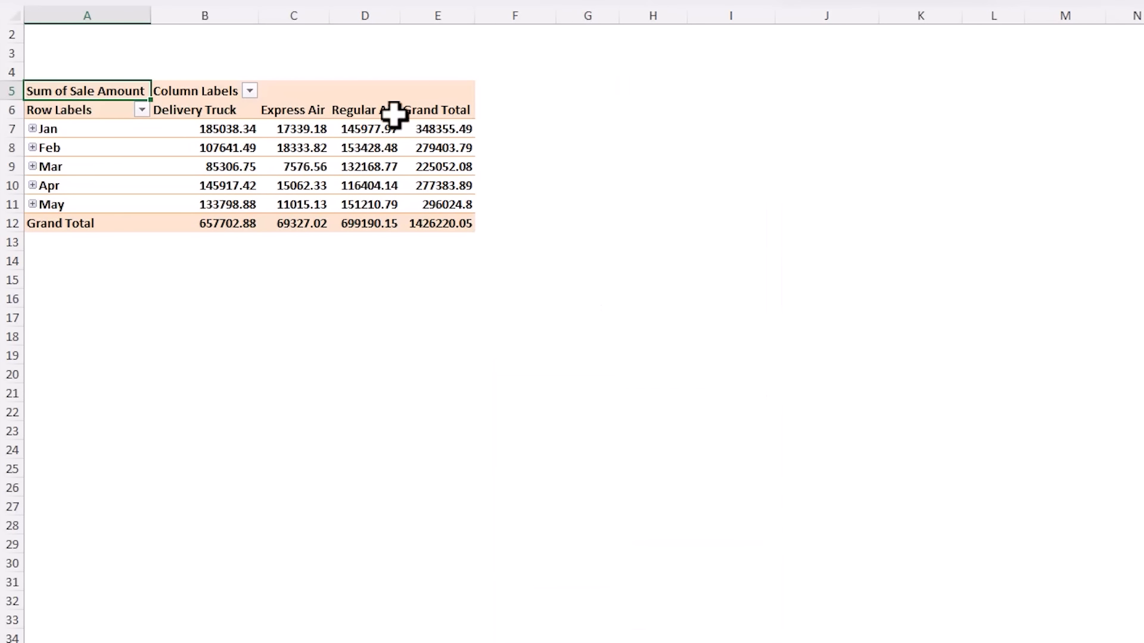
Format the PivotTable's Sale Amount values as Number with a thousands separator and 0 decimal places.
right_click(197, 140)
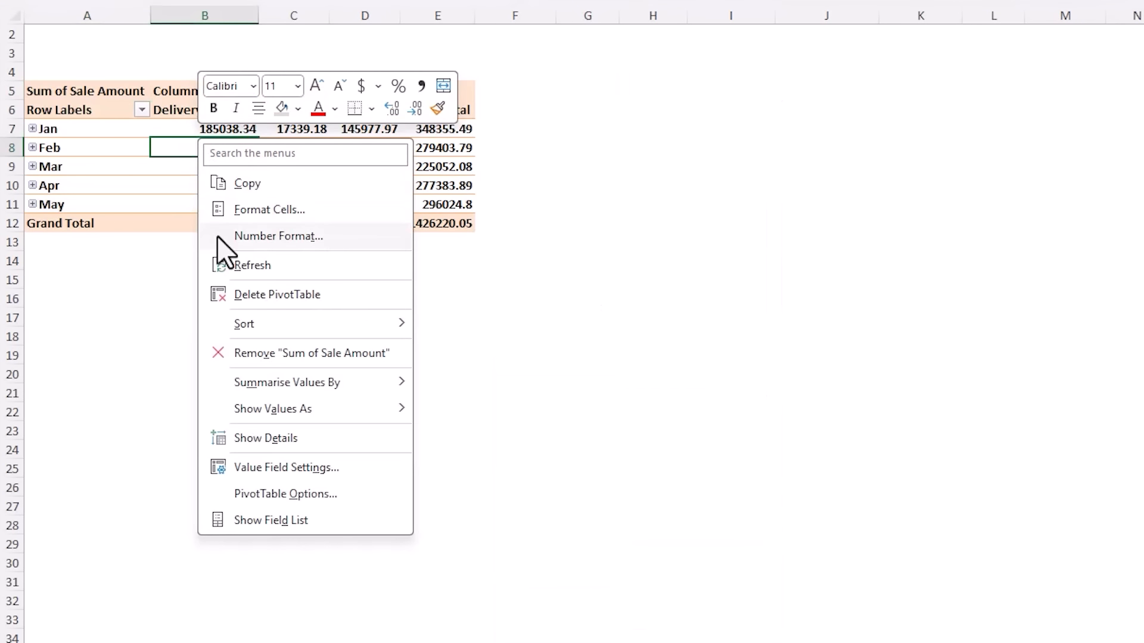
click(226, 237)
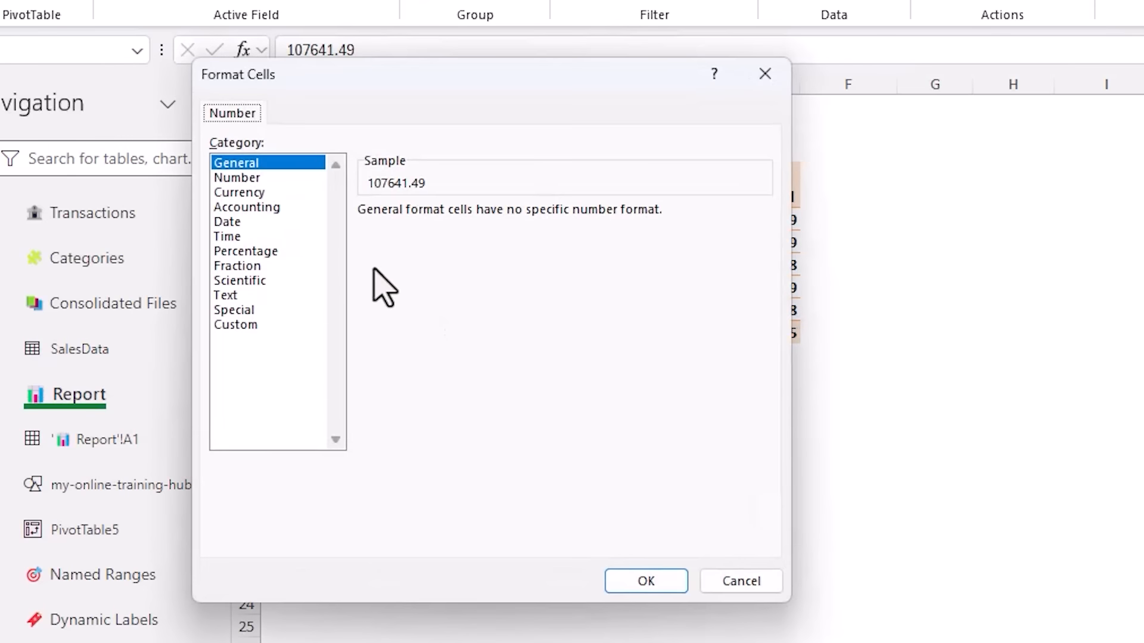
click(241, 178)
click(369, 240)
double_click(480, 214)
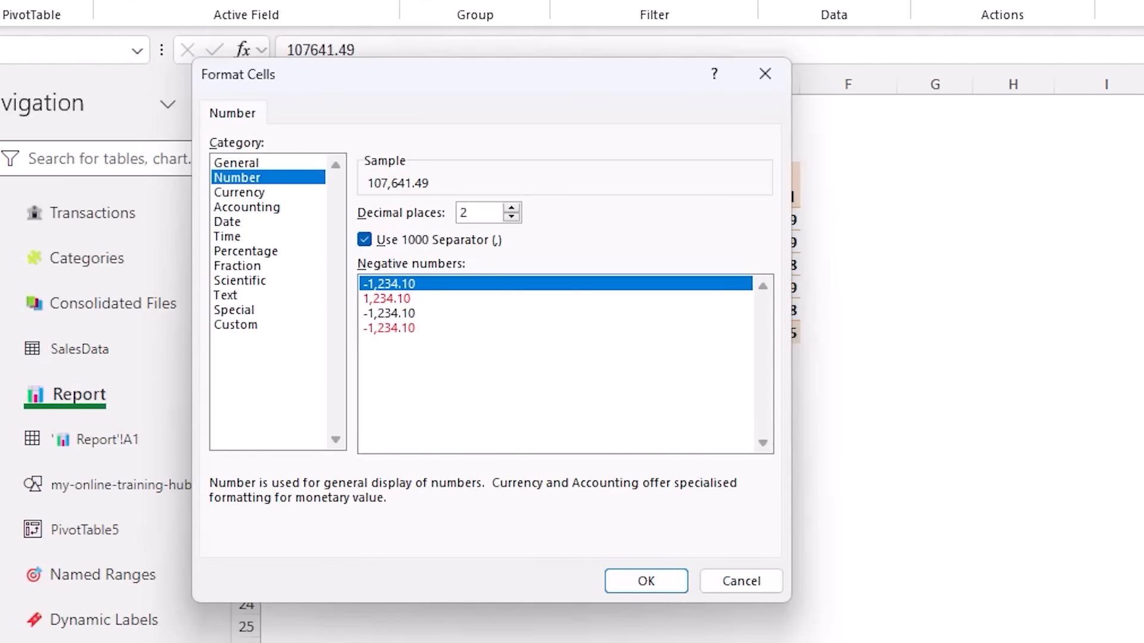
key(BackSpace)
text(0)
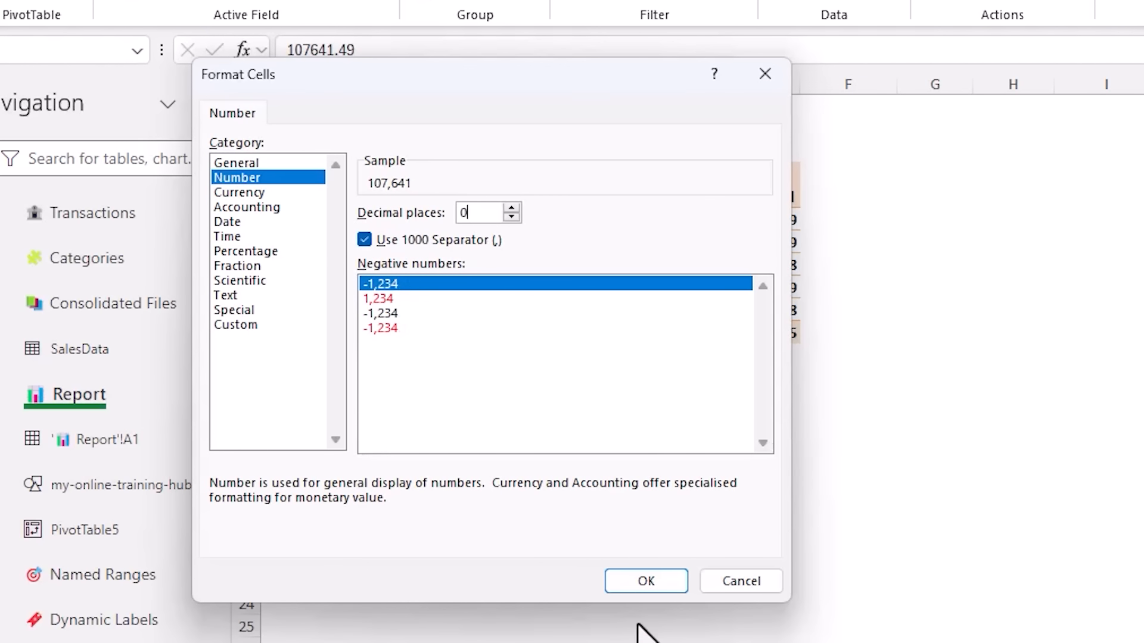
click(645, 583)
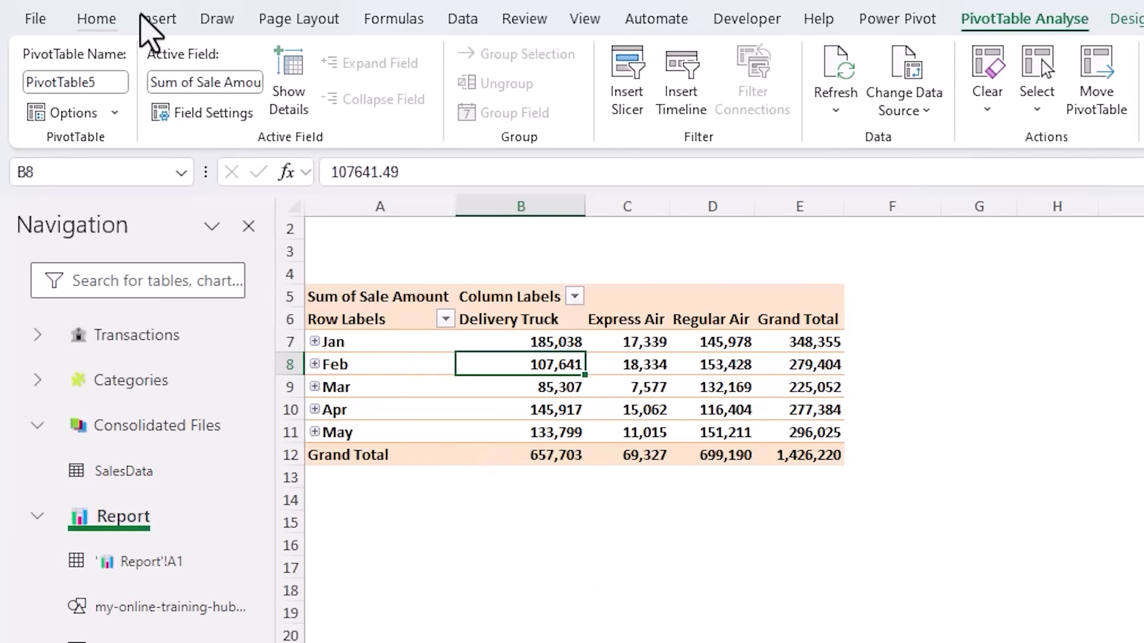
Insert a line PivotChart directly below the PivotTable and hide all its field buttons.
click(146, 19)
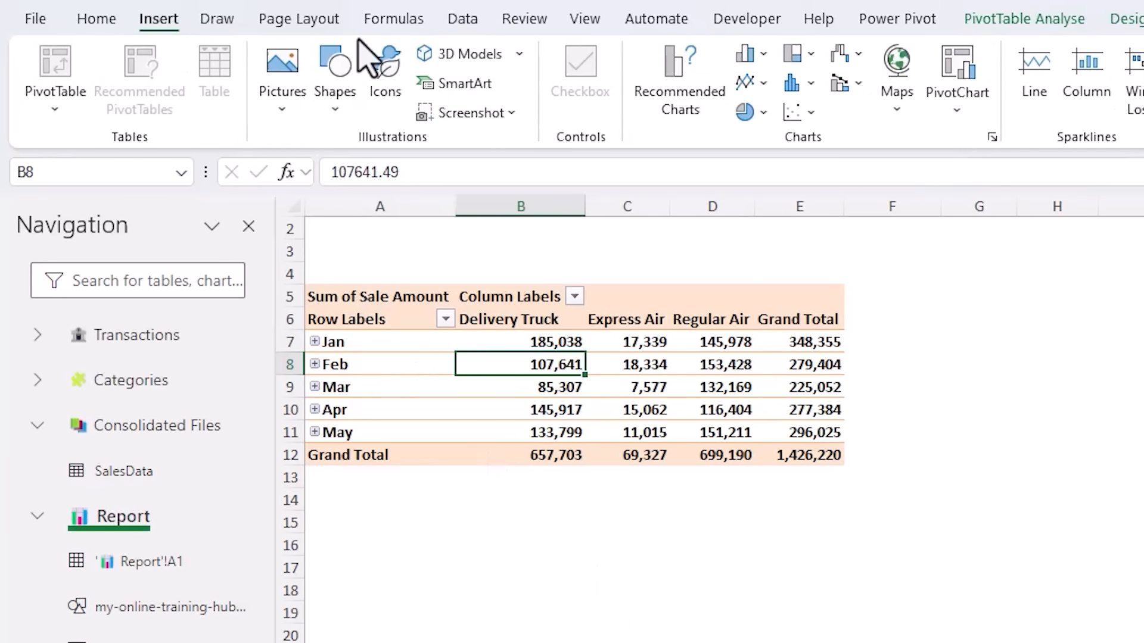
click(763, 83)
click(765, 163)
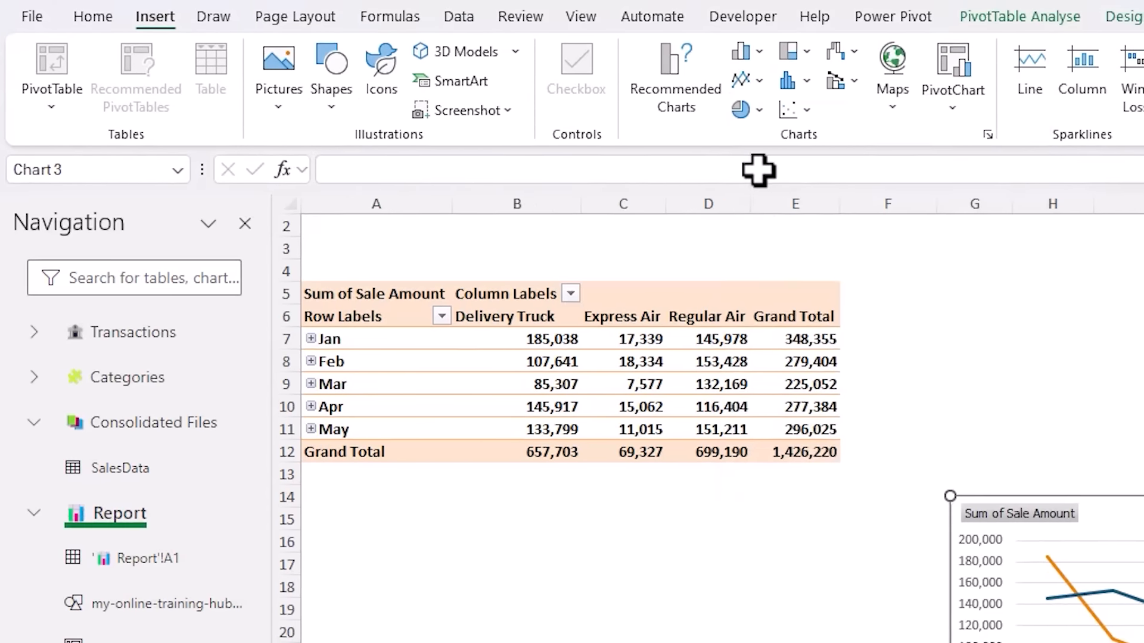
drag(776, 330, 185, 320)
right_click(149, 332)
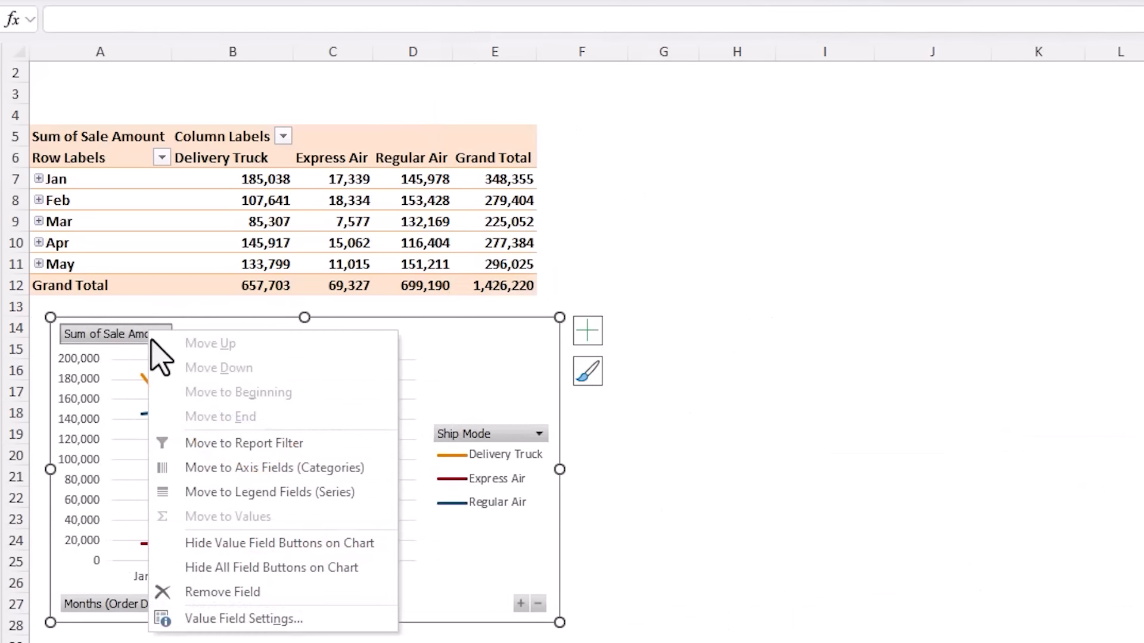
click(237, 569)
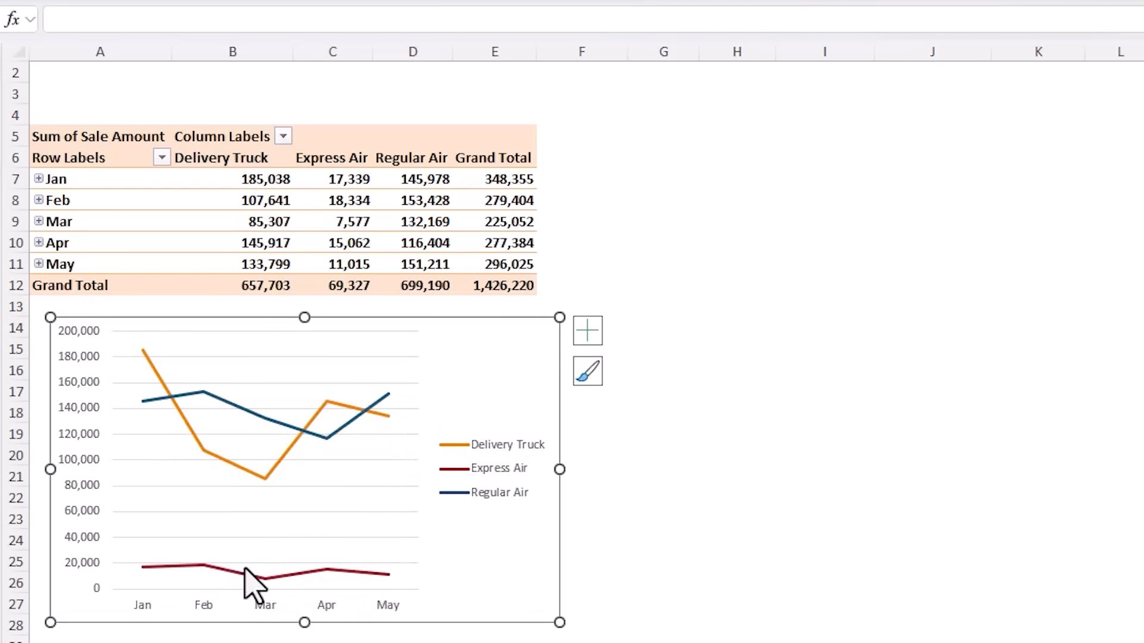
Place the chart's legend above the plot area and remove the gridlines.
click(588, 333)
click(778, 510)
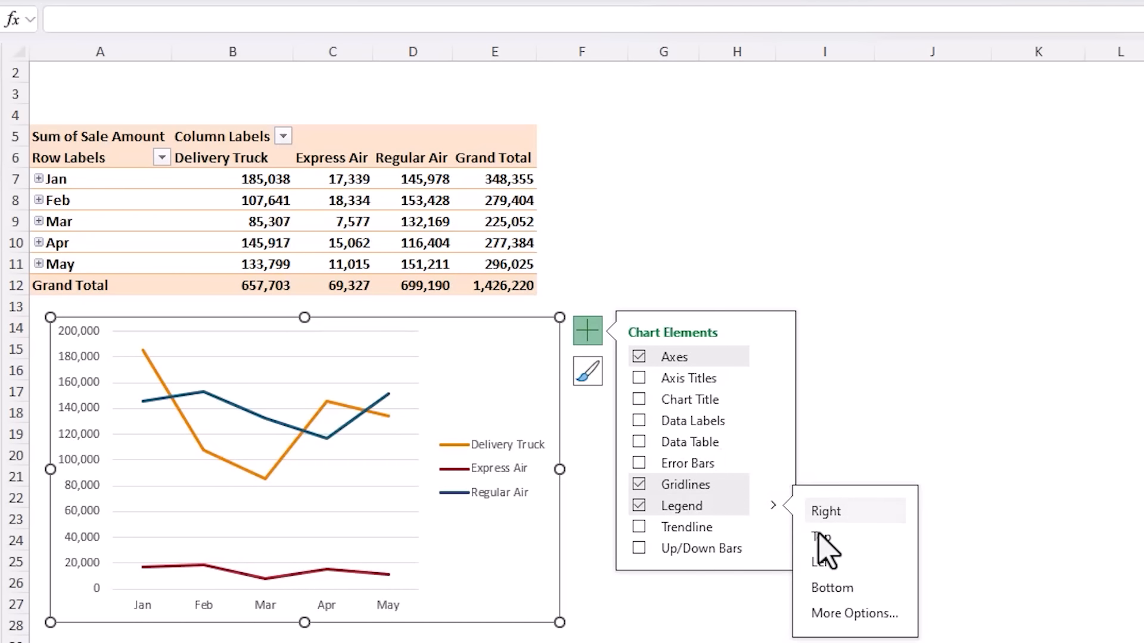
click(822, 539)
click(640, 485)
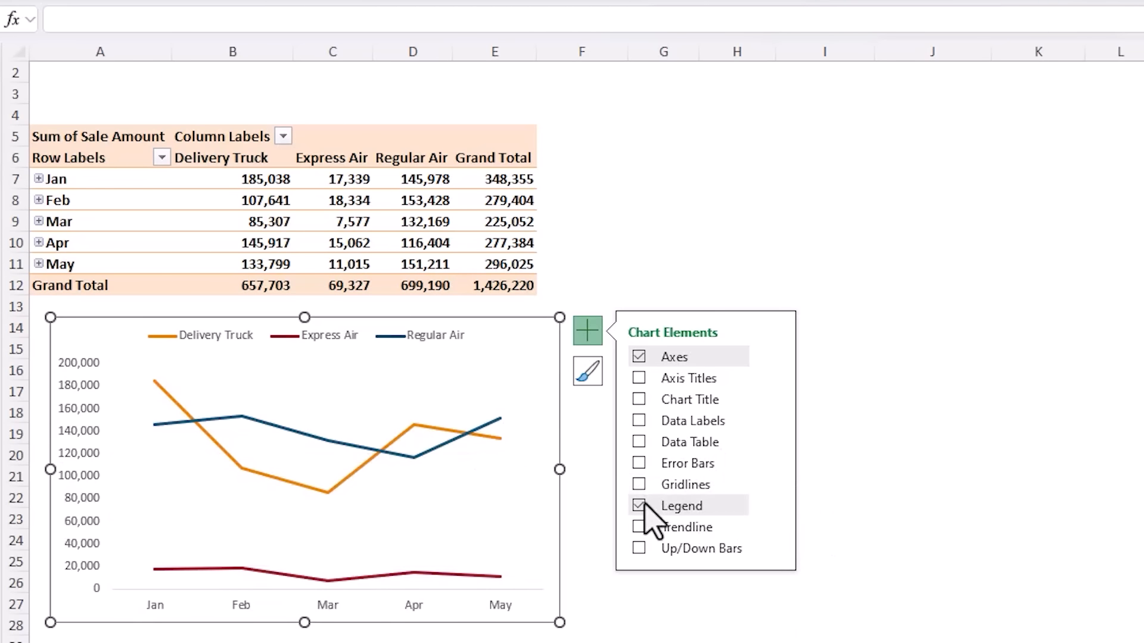
click(663, 596)
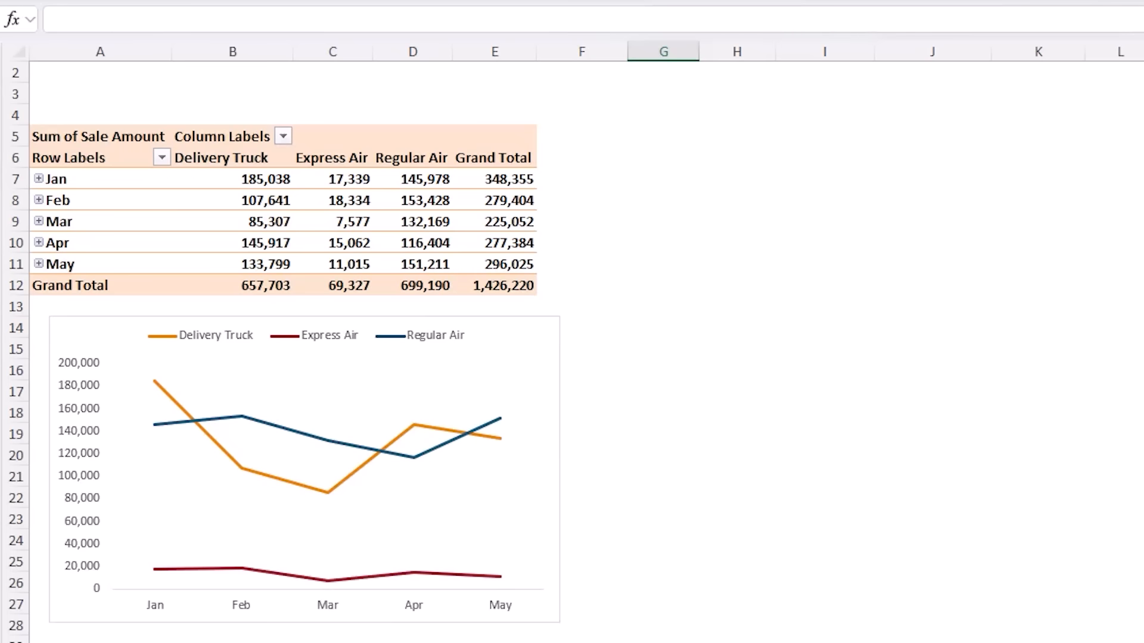
click(232, 71)
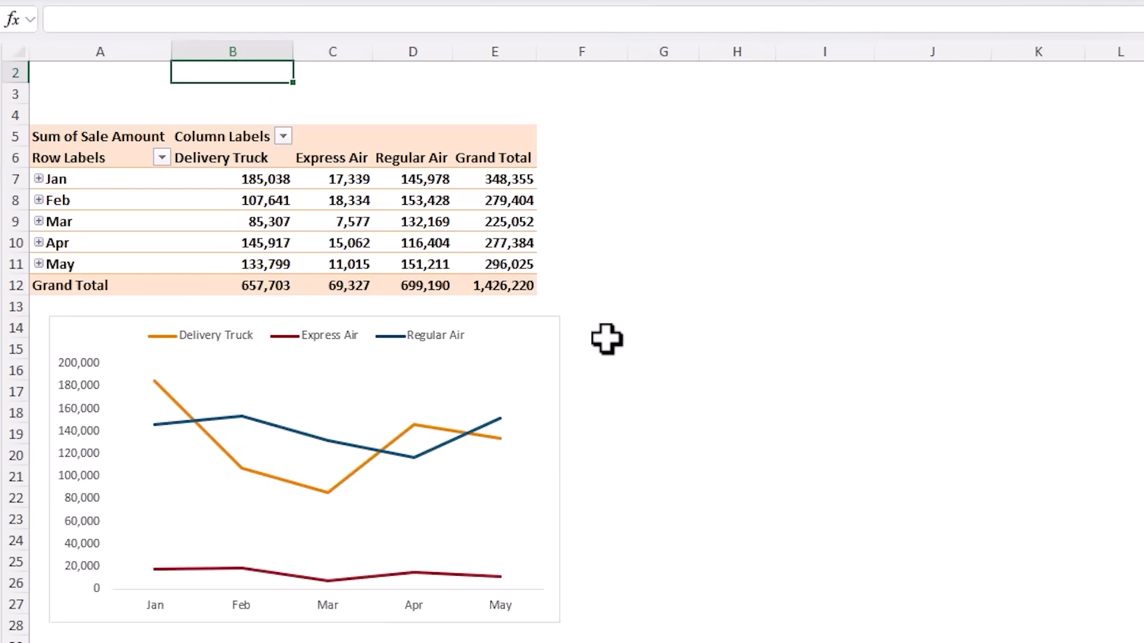
Label cell B2 "Total Sales:" and total the consolidated Sale Amount column in C2 with =SUM(SalesData[Sale Amount]).
text(Total Sales:)
key(Tab)
text(=sum()
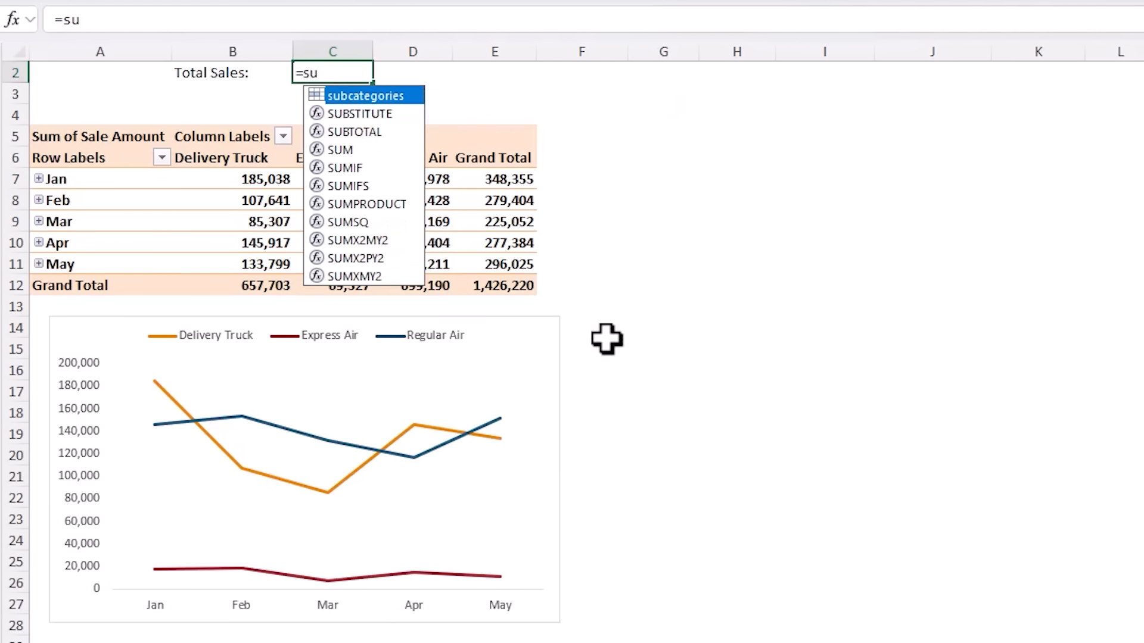
key(ctrl+Page_Down)
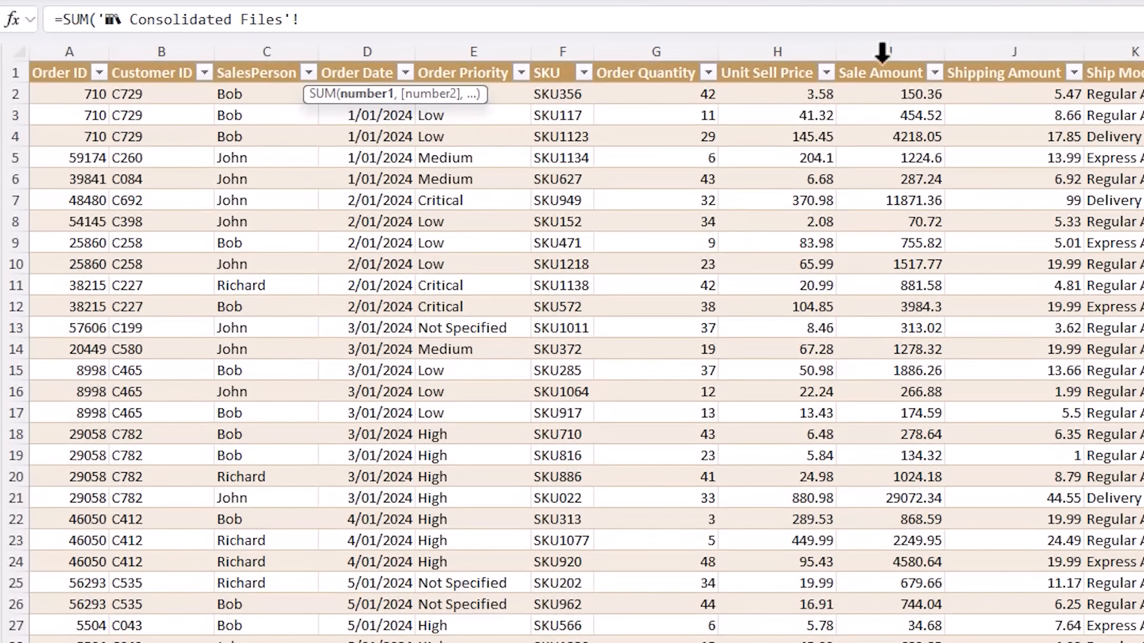
click(882, 53)
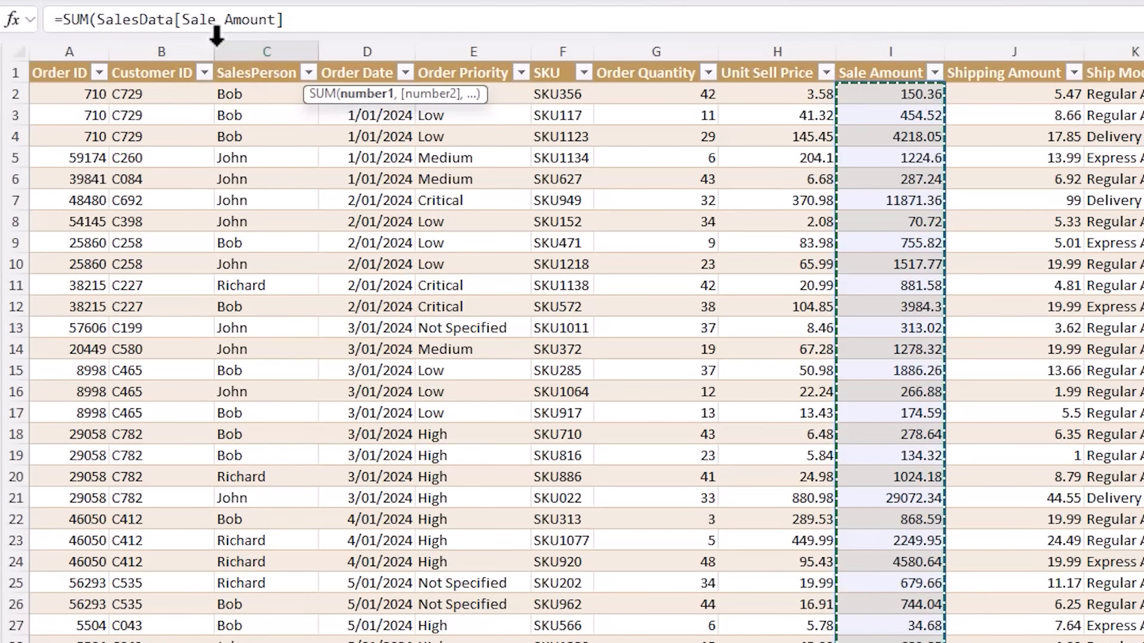
text())
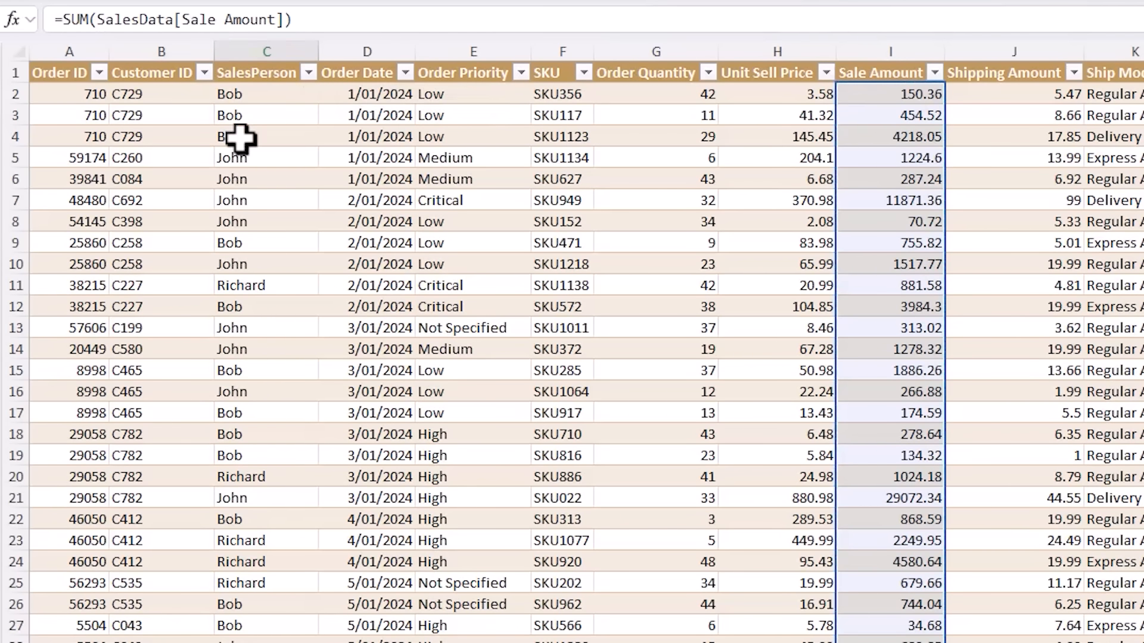
key(Return)
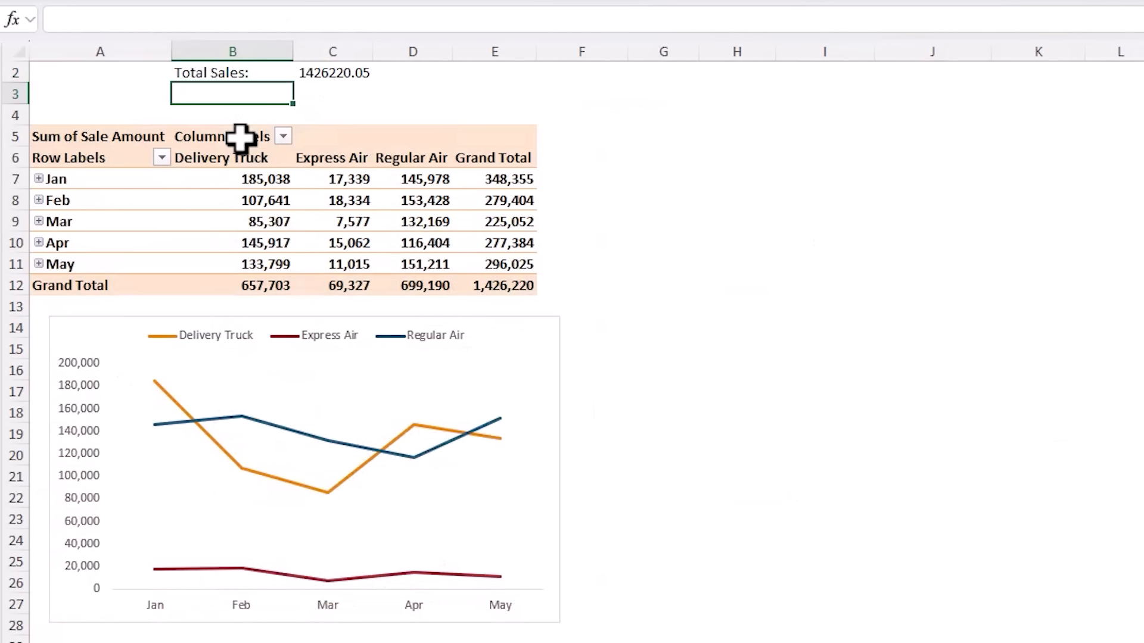
Label cell B3 "Total Units Sold:" and total the order quantities in C3 with =SUM(SalesData[Order Quantity]).
text(Total Units Sold:)
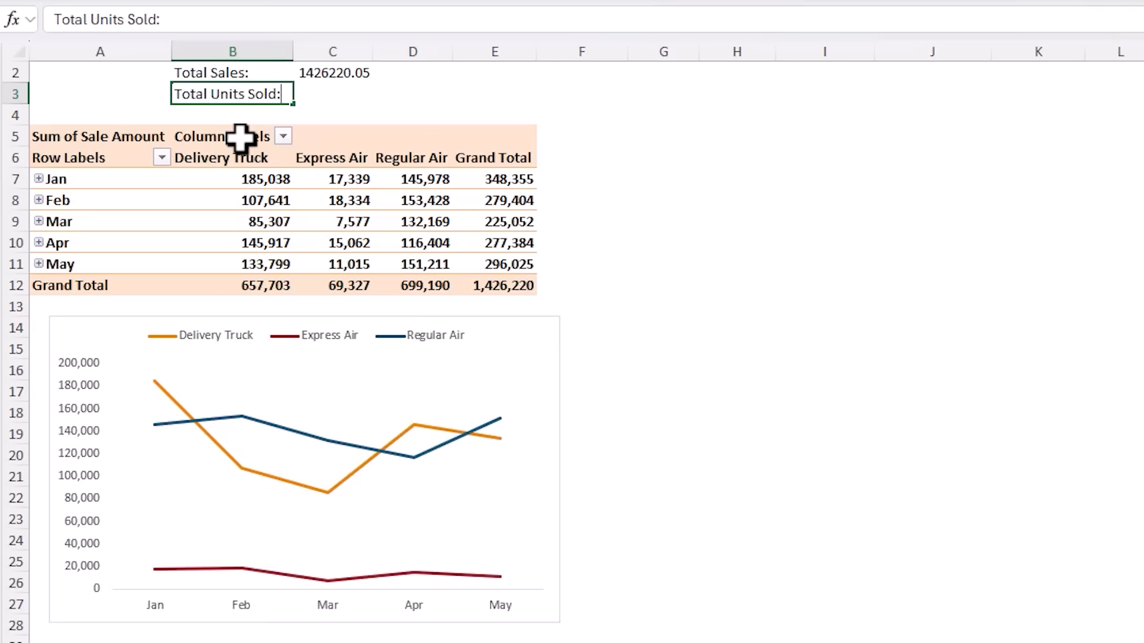
key(Tab)
text(=sum)
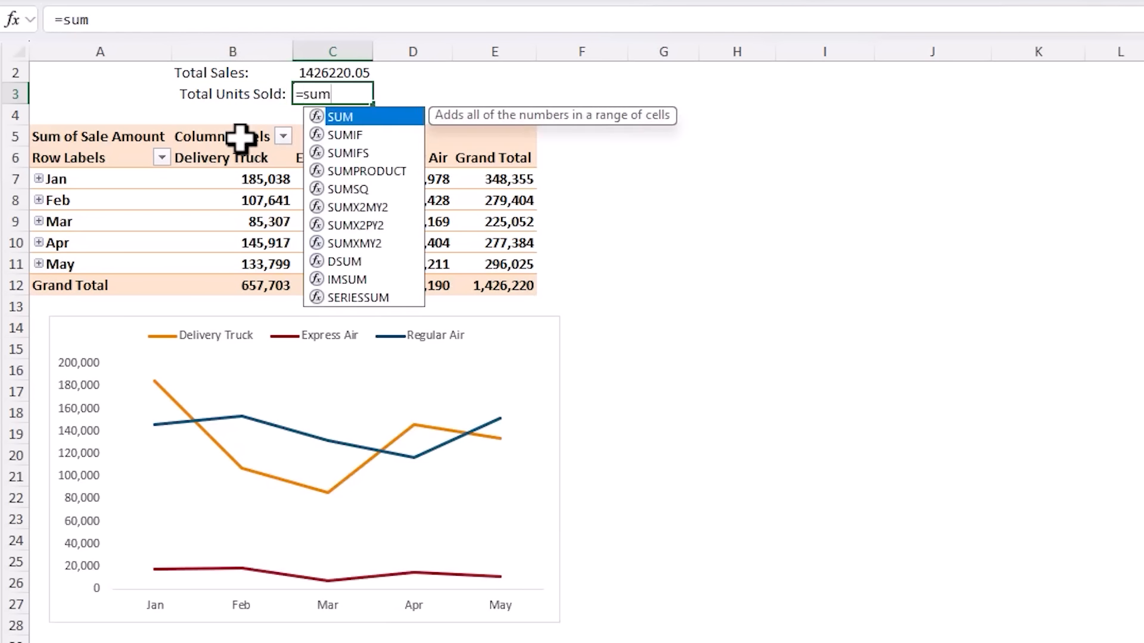
key(Tab)
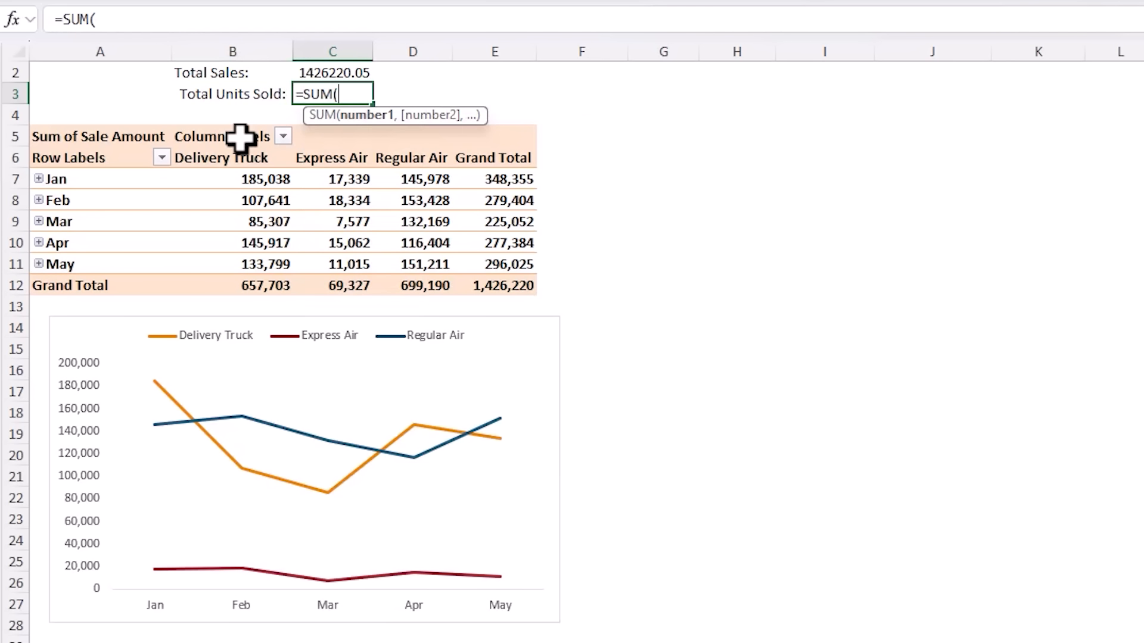
text(s)
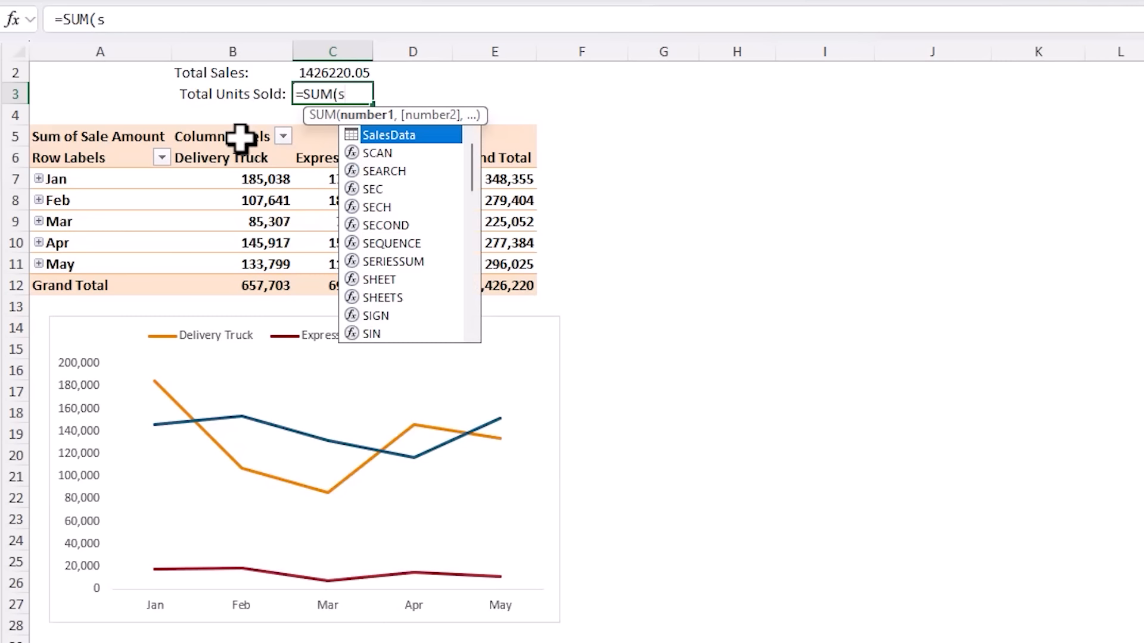
key(Tab)
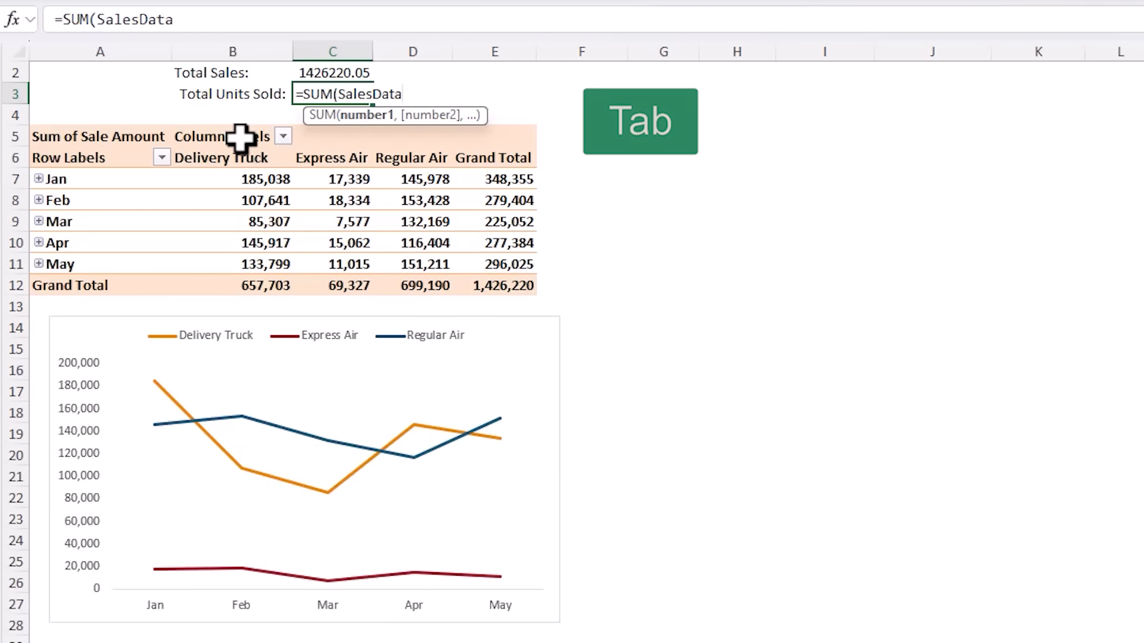
text([)
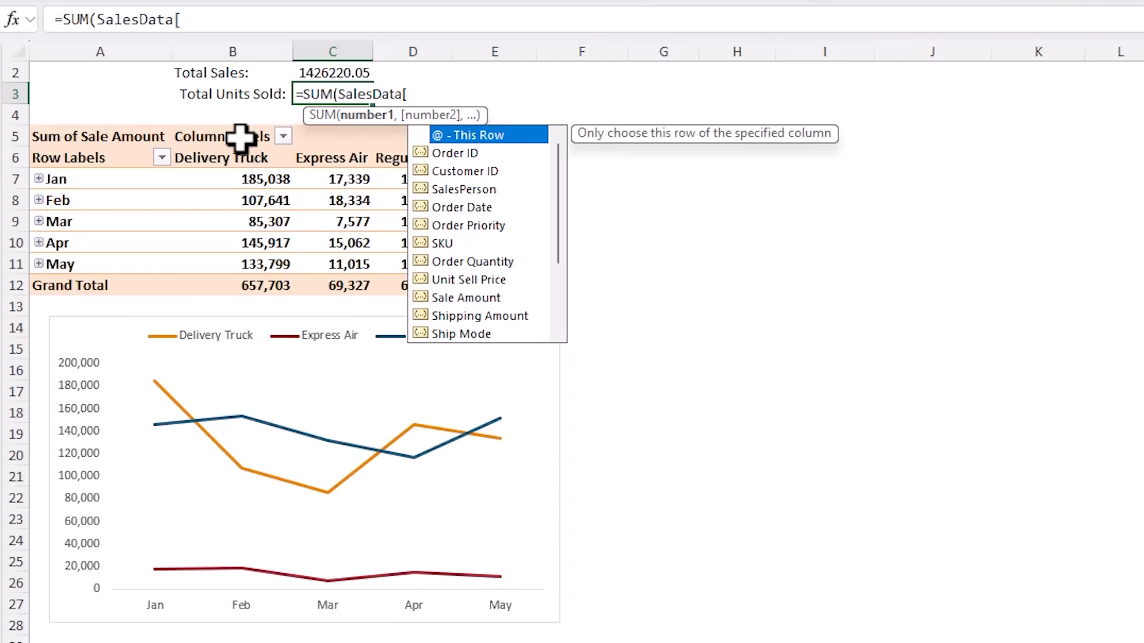
text(ord)
key(Down)
key(Down)
key(Down)
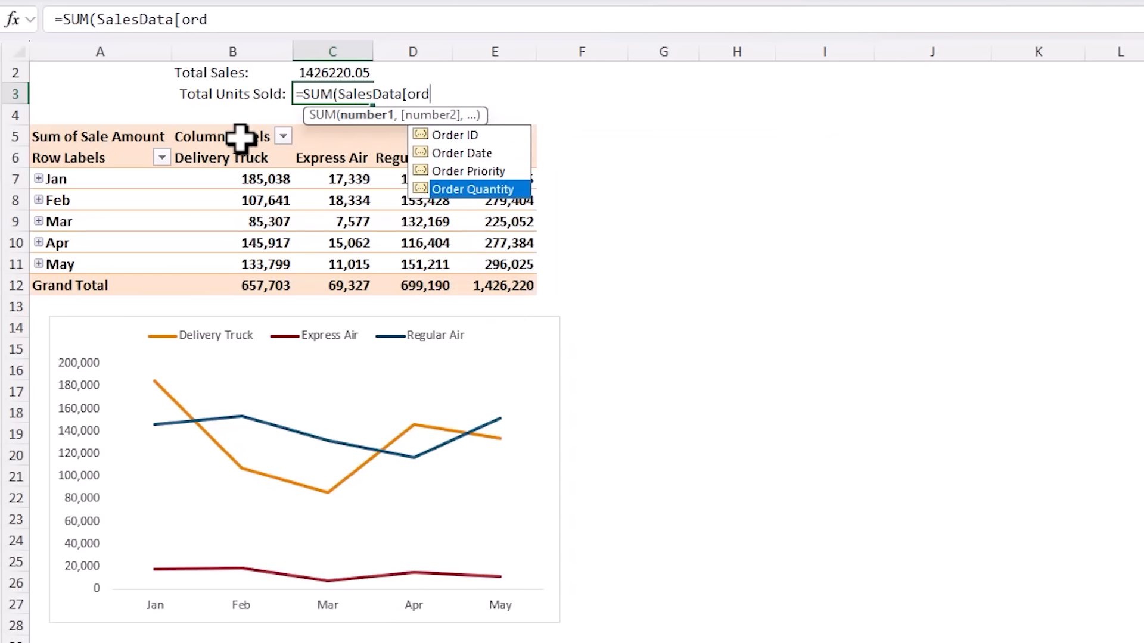
key(Tab)
text(]))
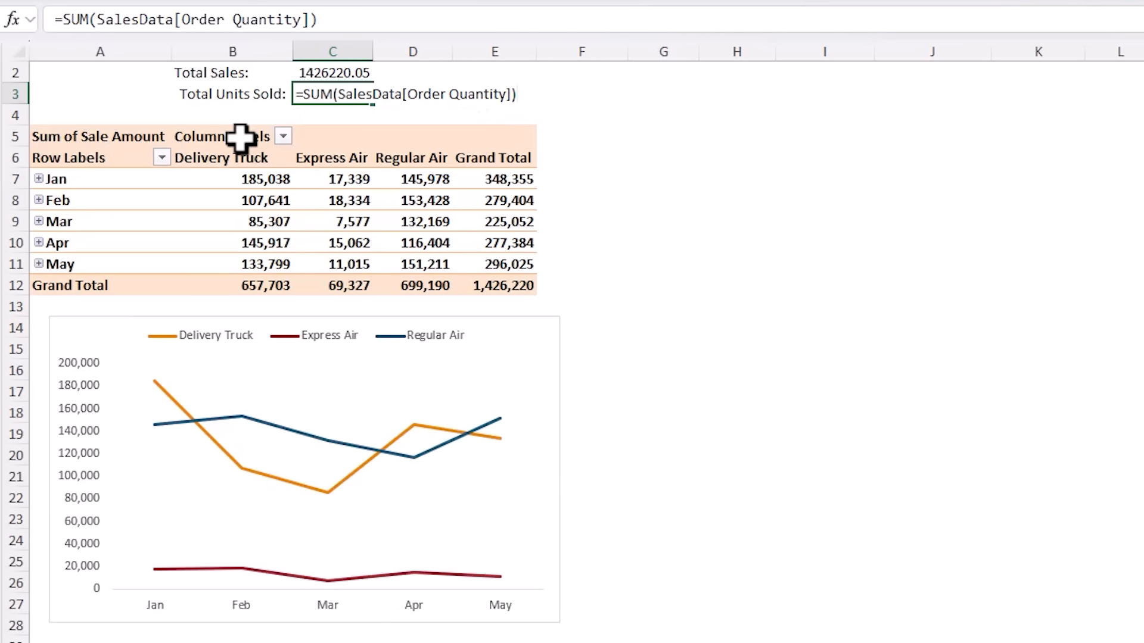
key(Return)
Format the two totals in C2:C3 with a thousands separator and no decimal places.
key(Up)
key(Right)
key(shift+Up)
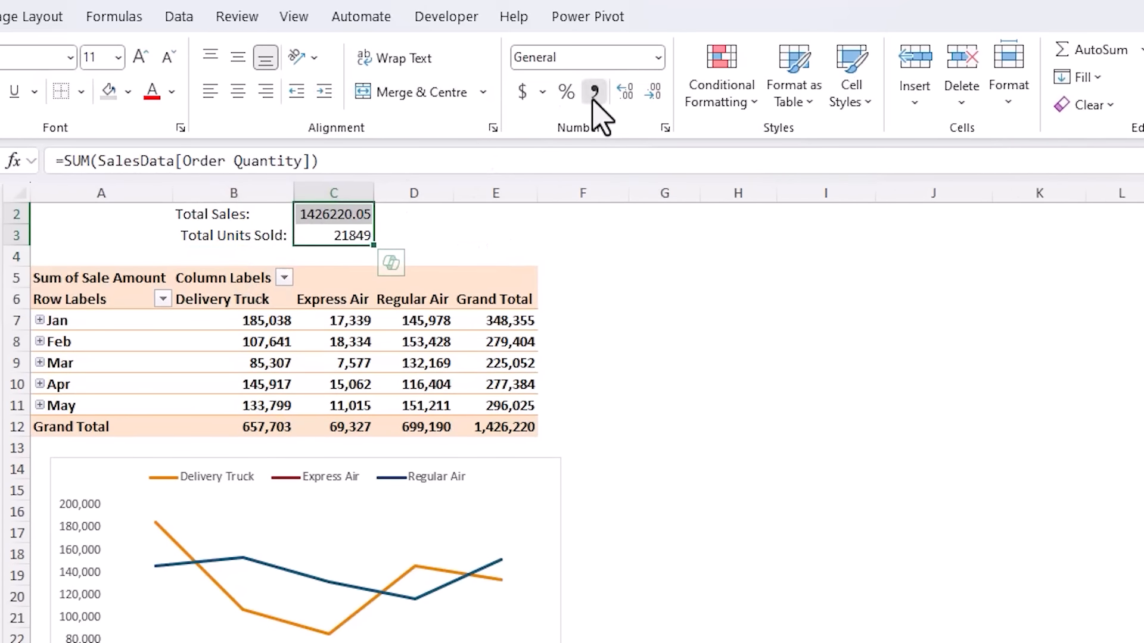
click(594, 91)
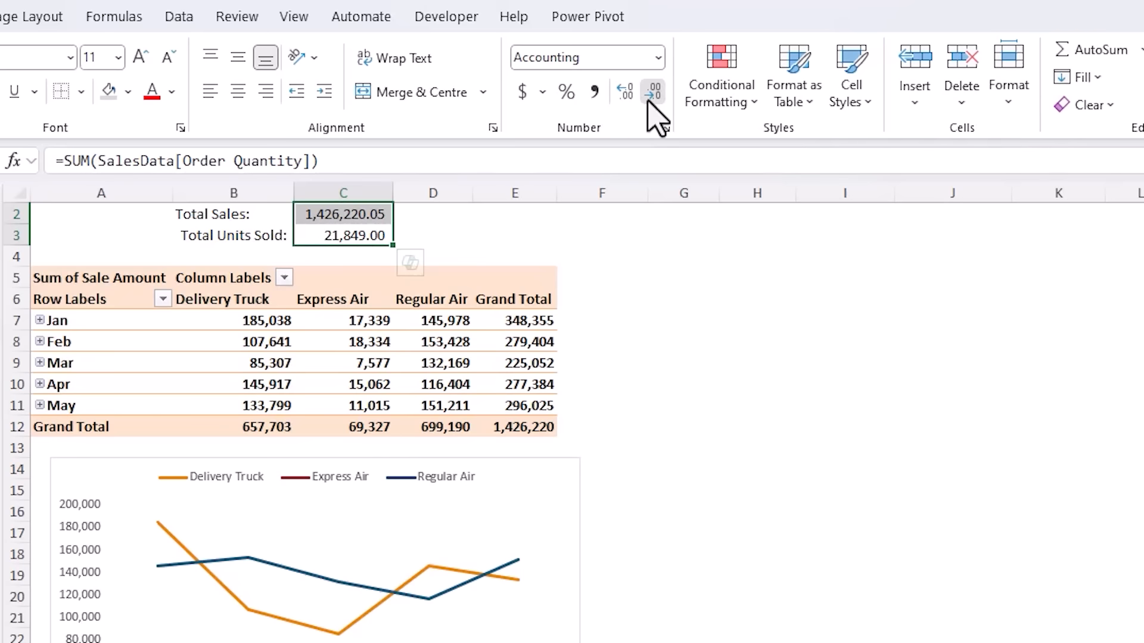
click(653, 92)
click(654, 91)
click(444, 231)
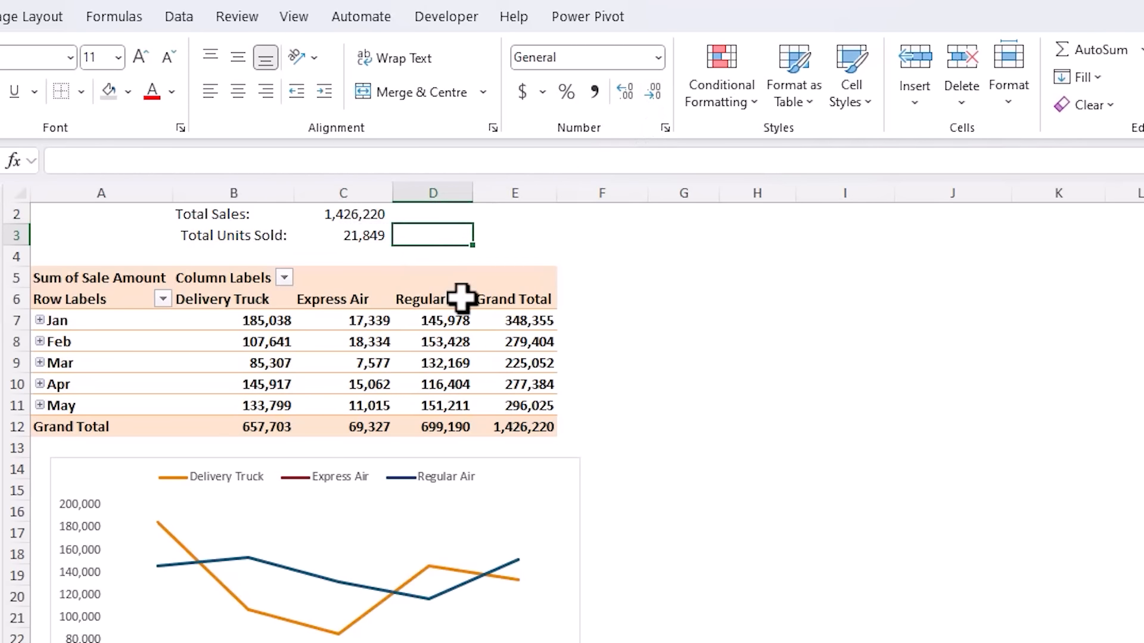
Paste the totals from C2:C3 as static values into E2:E3 and format them with a thousands separator and no decimals.
click(327, 239)
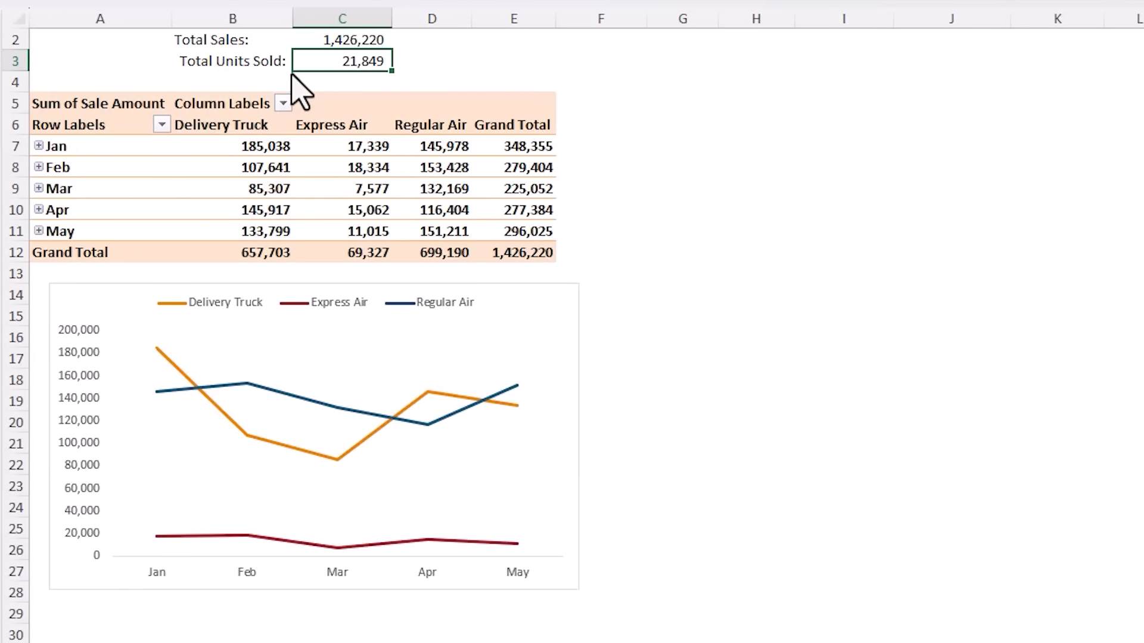
drag(345, 33, 348, 63)
key(ctrl+c)
click(525, 40)
key(ctrl+shift+v)
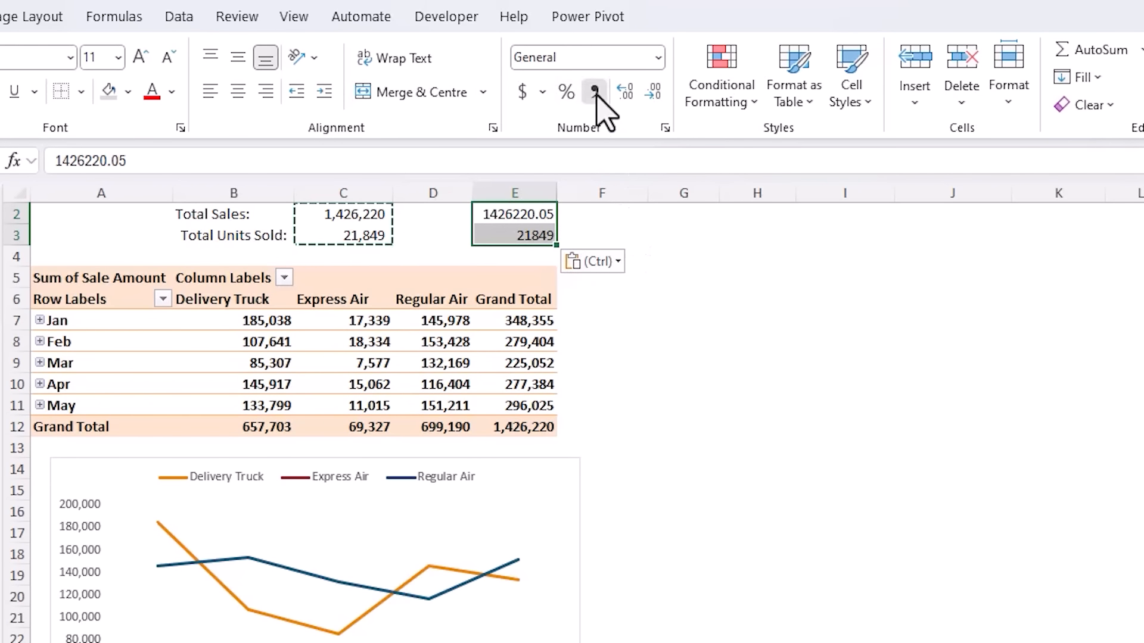
click(594, 45)
click(653, 46)
click(652, 45)
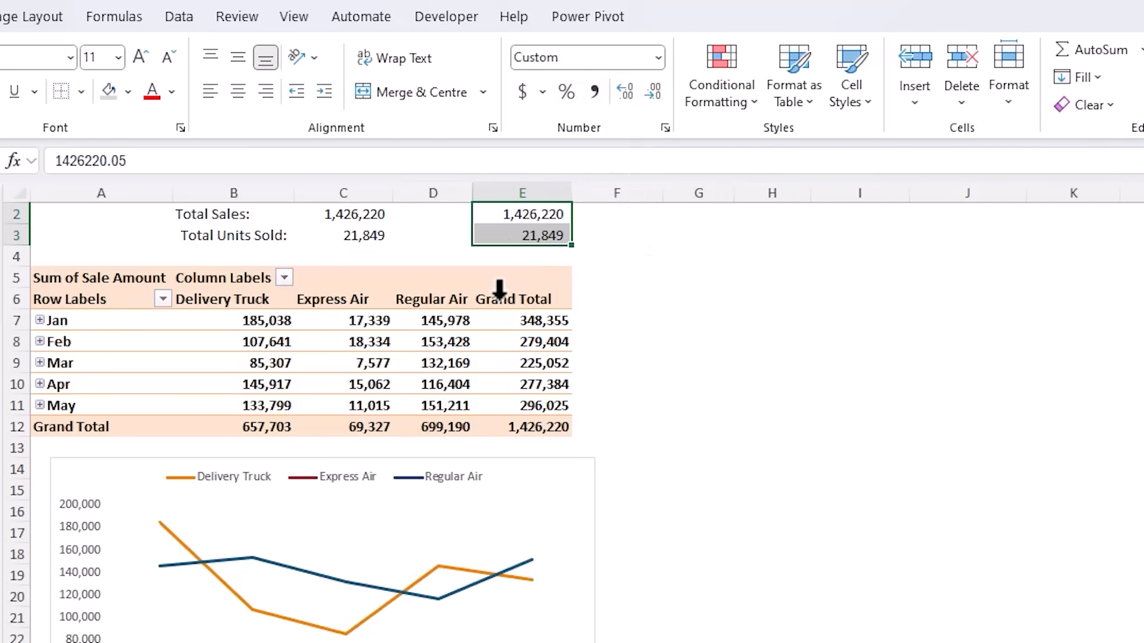
Switch to File Explorer and paste the June file 2024_06.xlsx into the Data folder.
drag(357, 216, 356, 232)
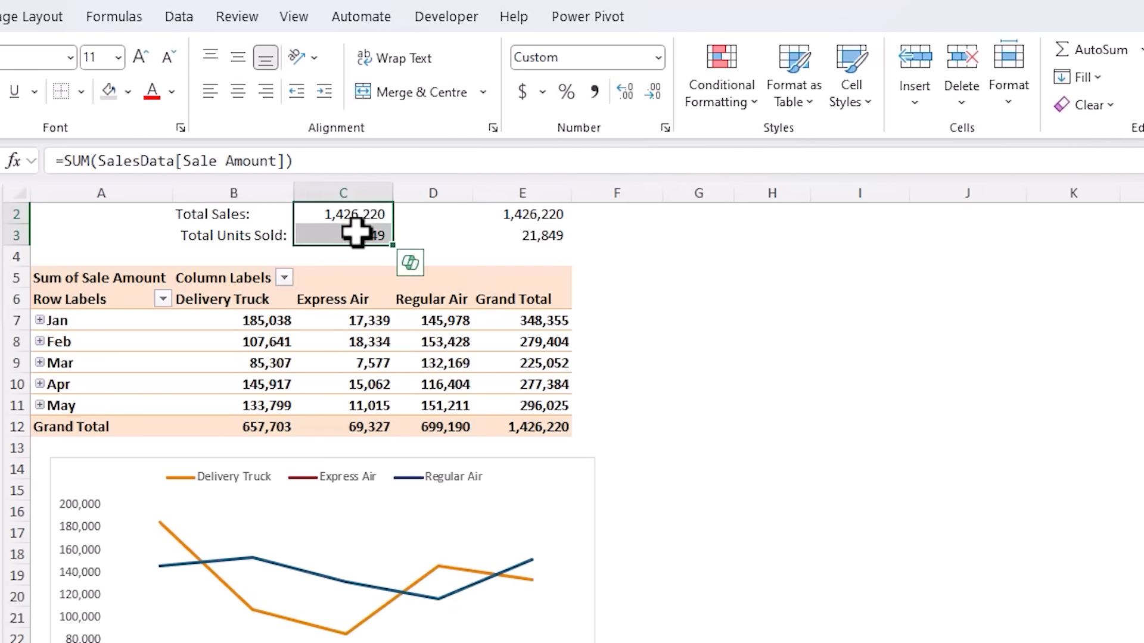
key(alt+Tab)
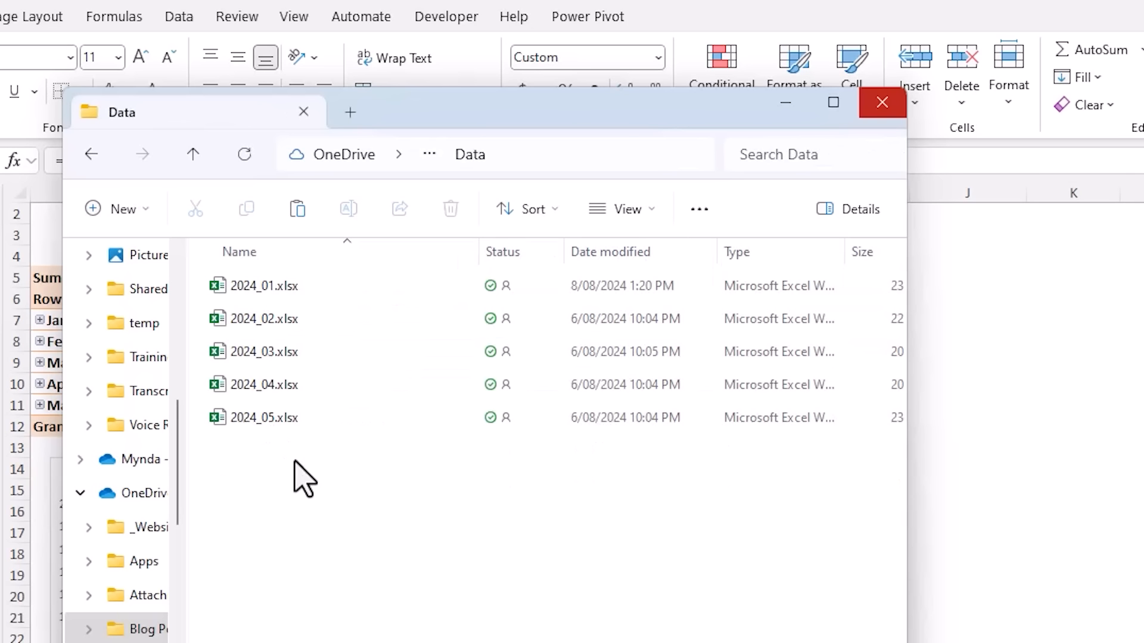
key(ctrl+v)
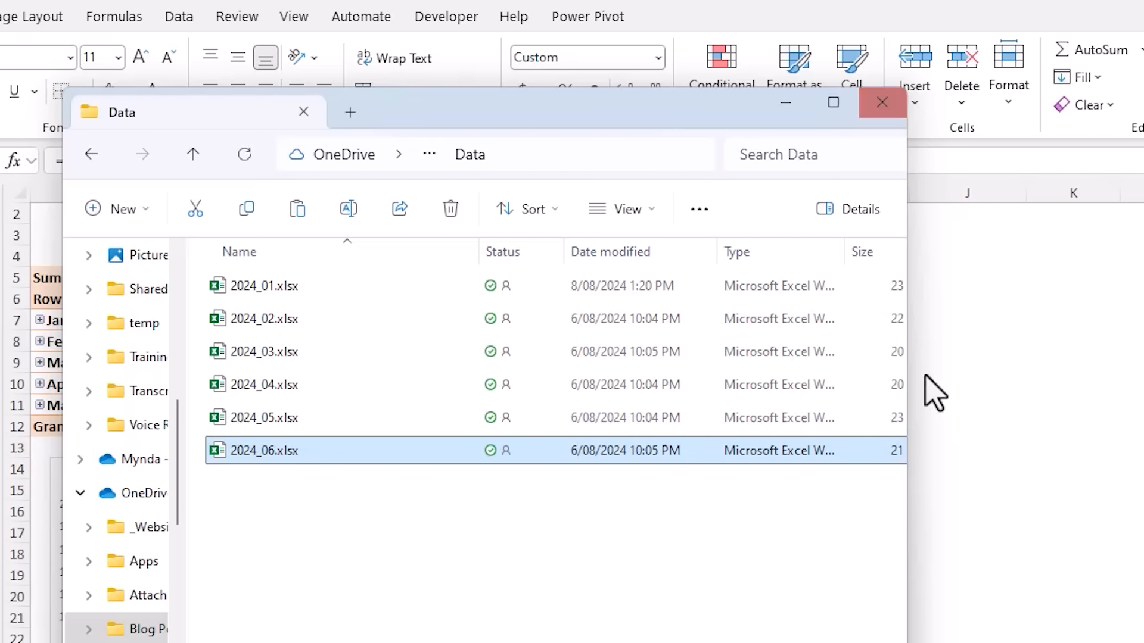
Return to Excel, refresh all data from the consolidated sales table and check the months in its Order Date filter.
key(alt+Tab)
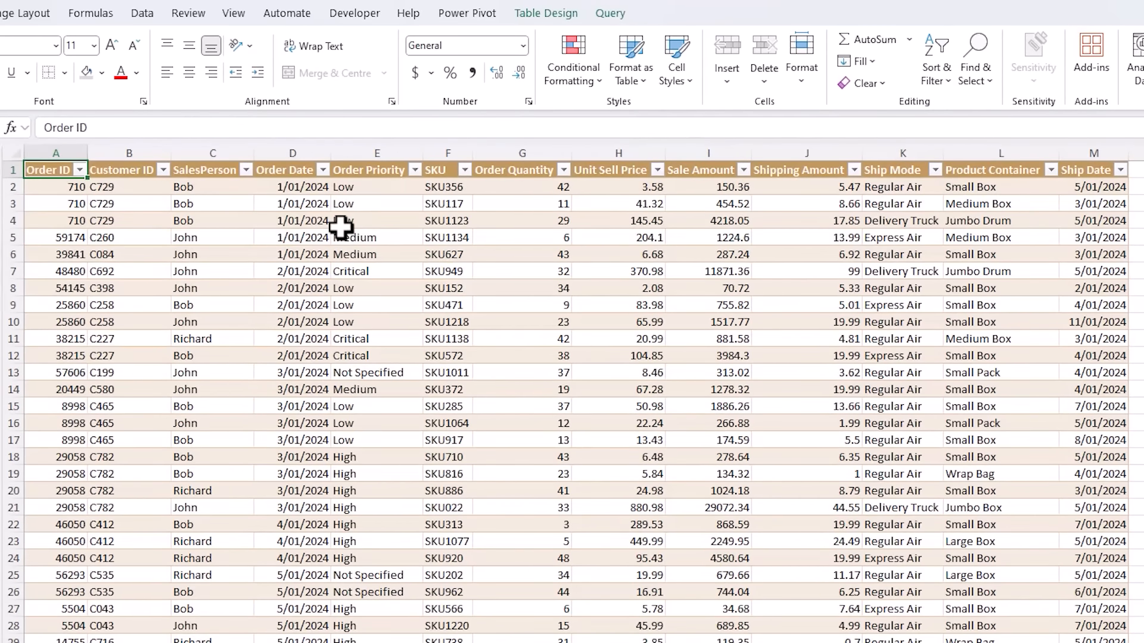
click(341, 226)
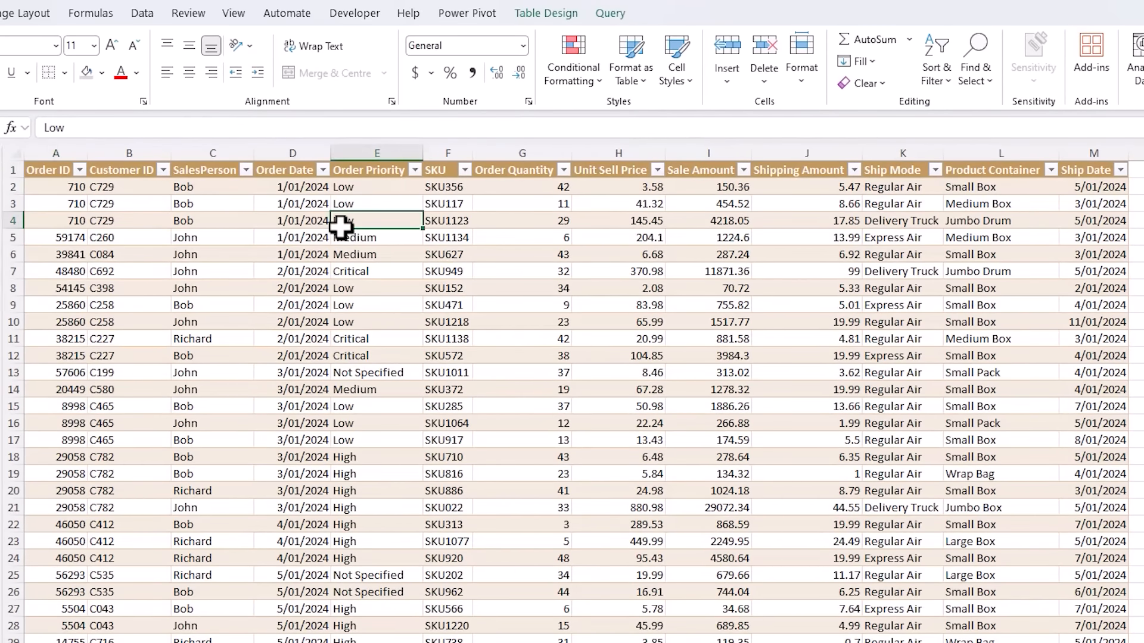
click(143, 14)
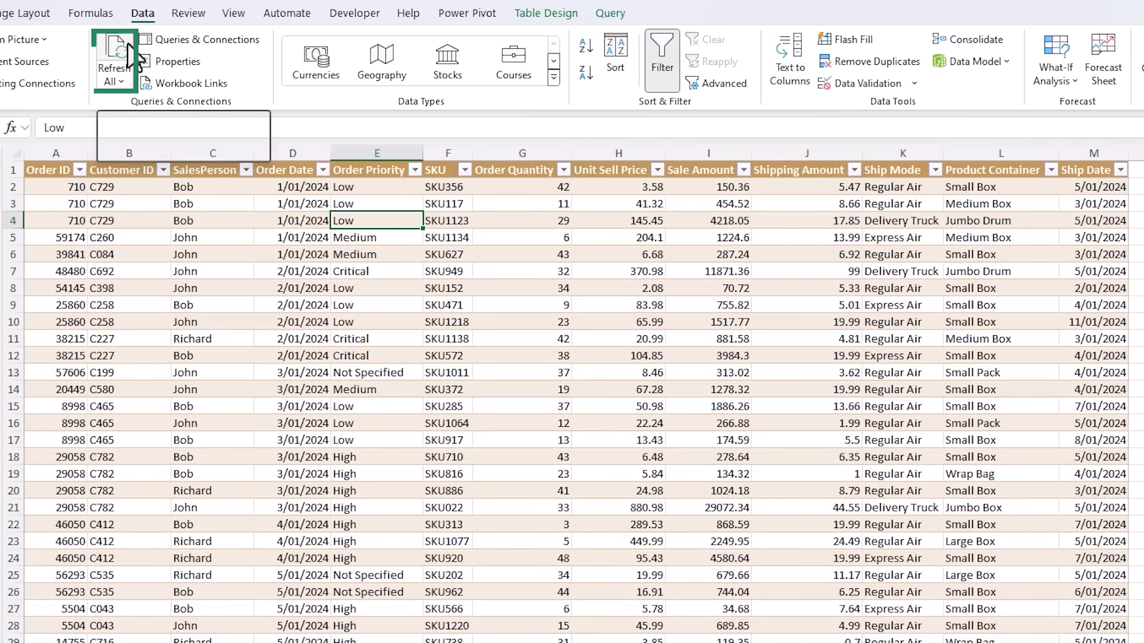
click(119, 72)
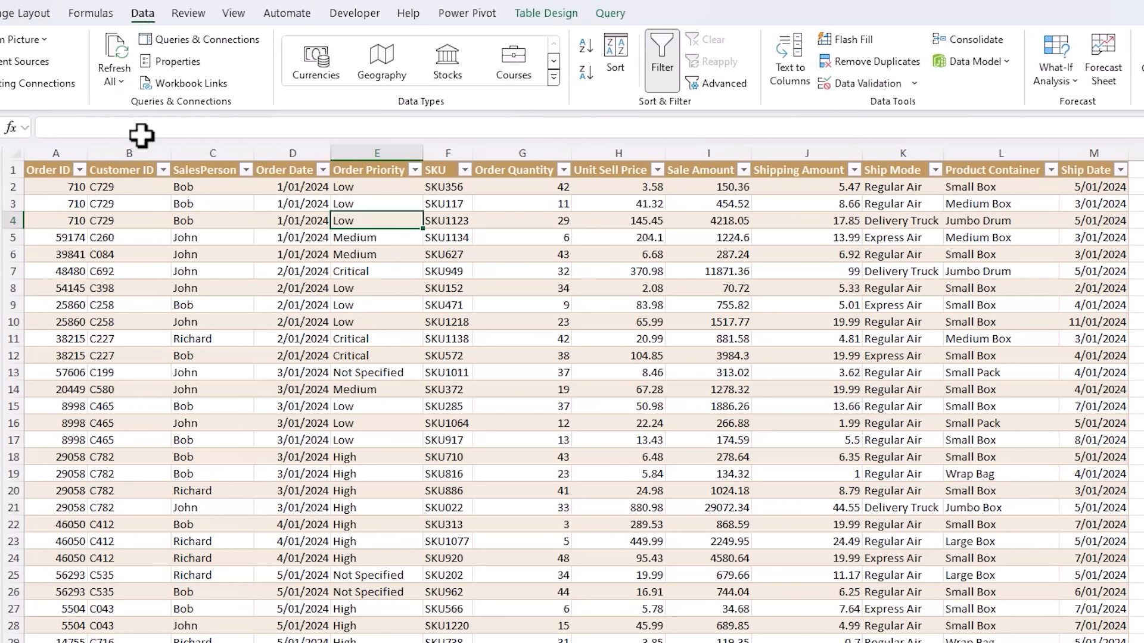
click(322, 170)
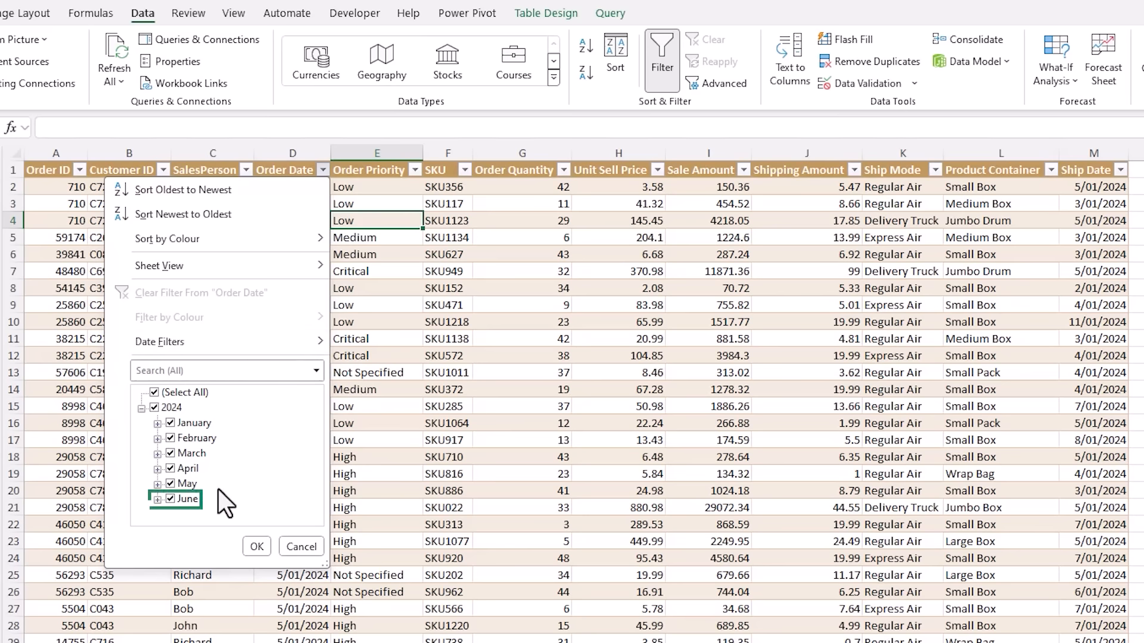
click(288, 545)
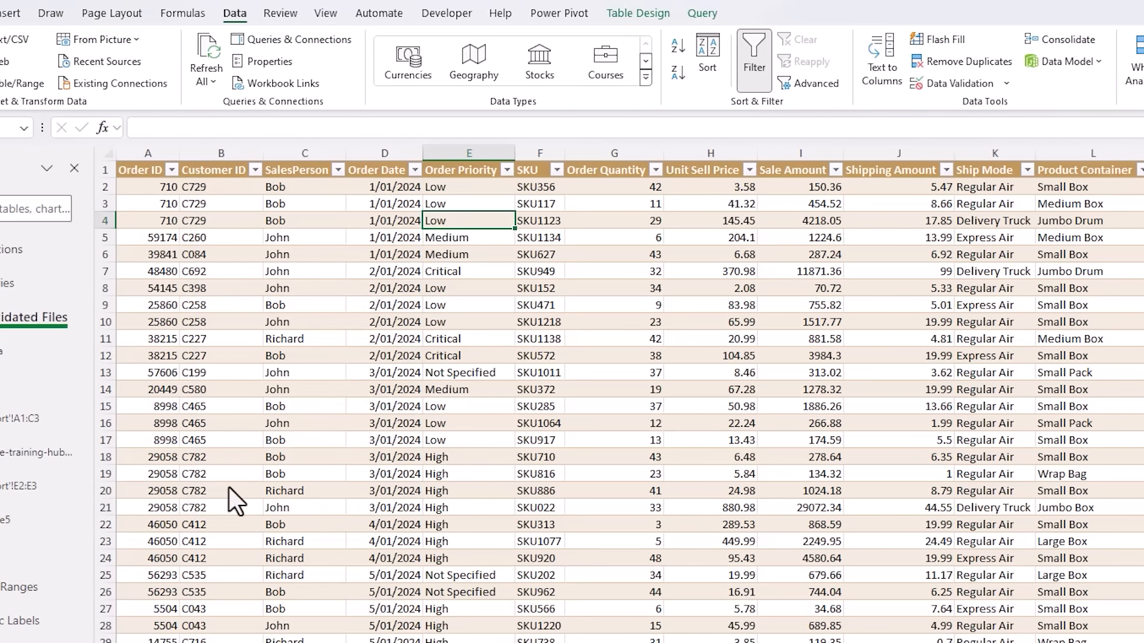
Go to the Report sheet, review the totals in C2:C3 and refresh all data again to update the PivotTable.
click(84, 386)
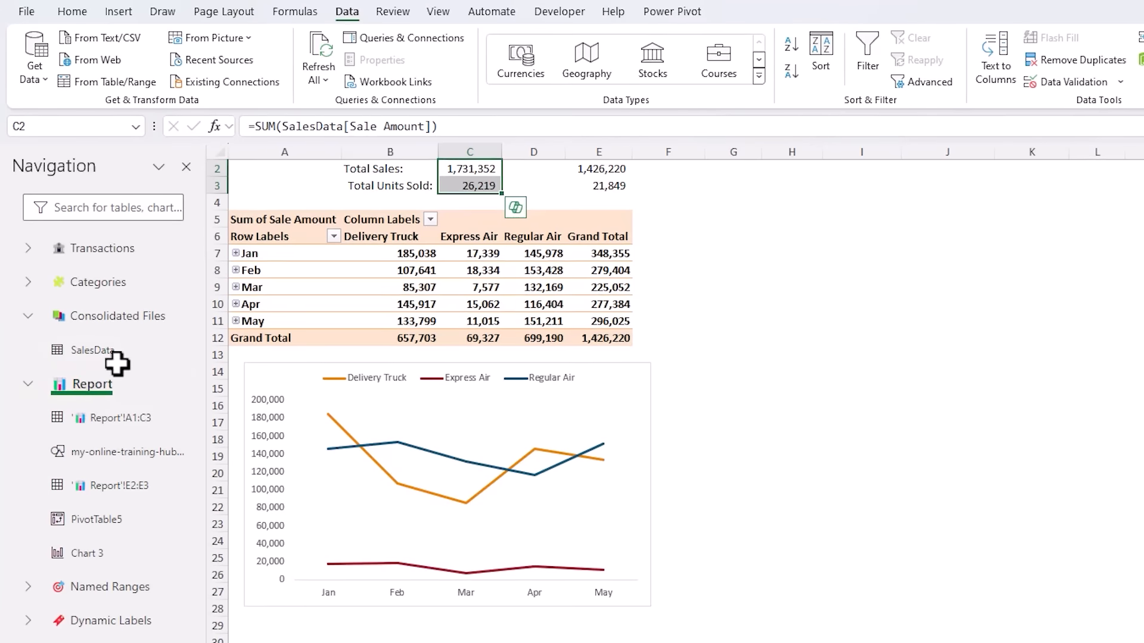
drag(548, 67, 549, 91)
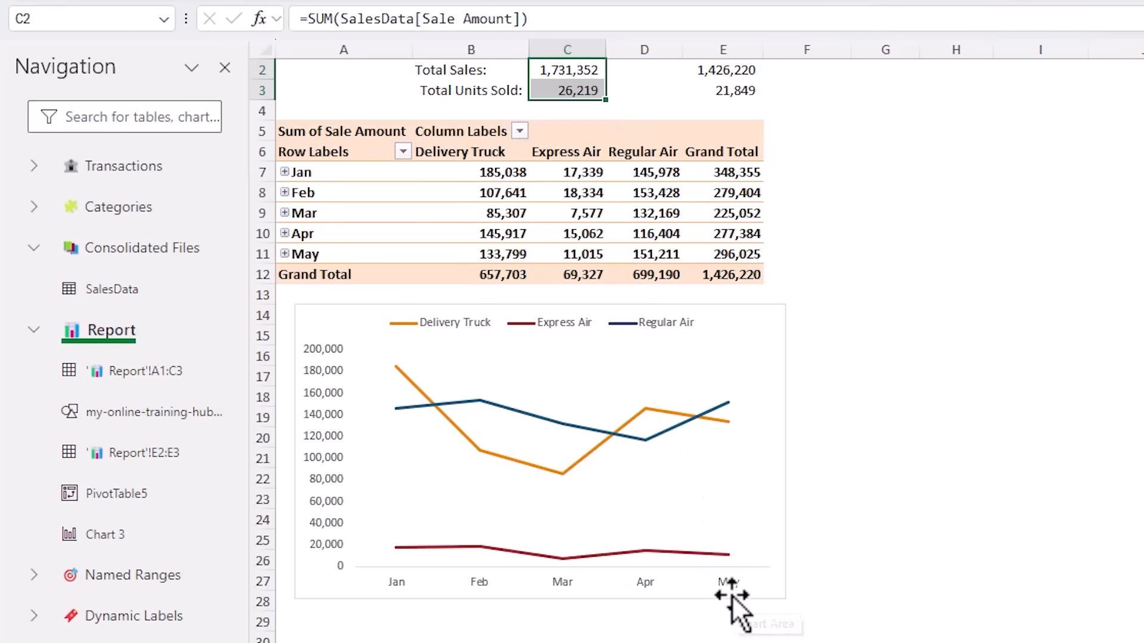
click(649, 229)
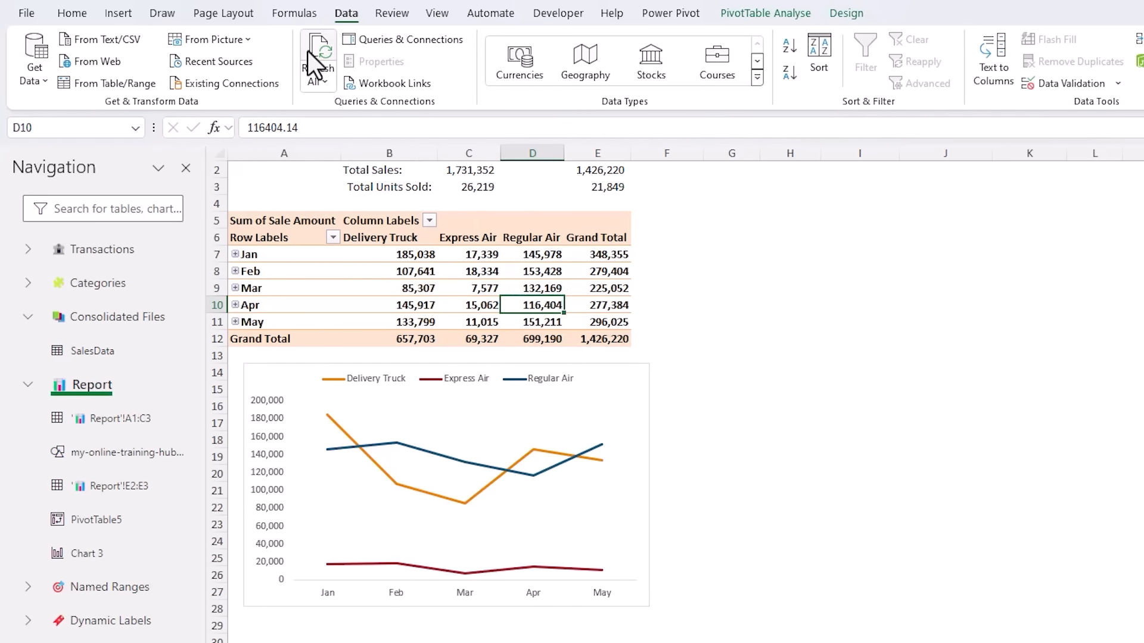
click(308, 51)
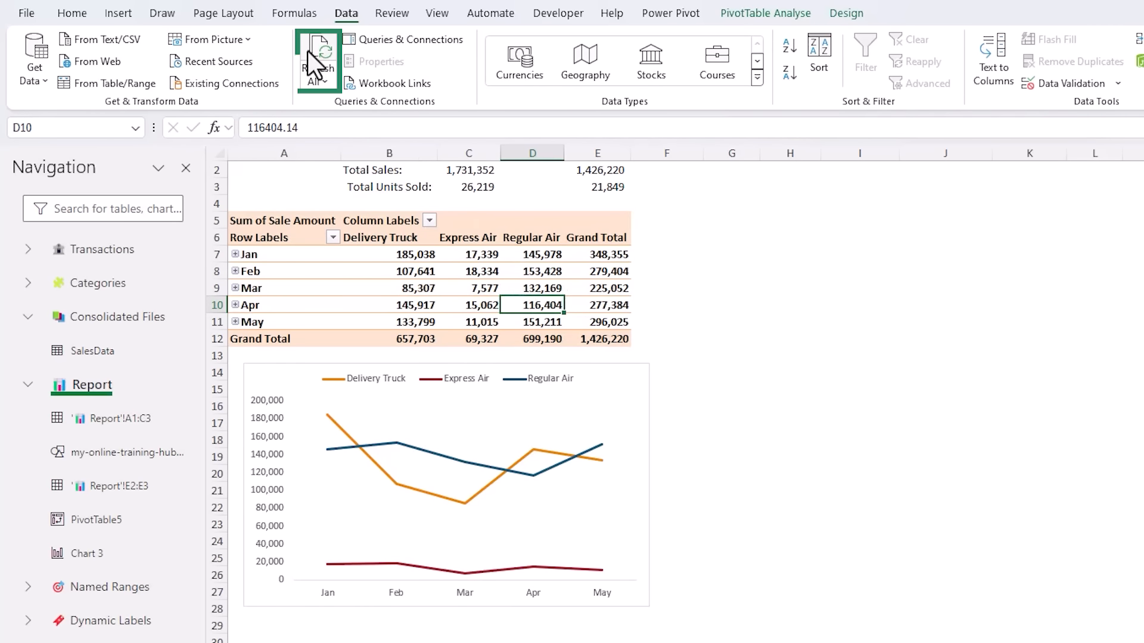
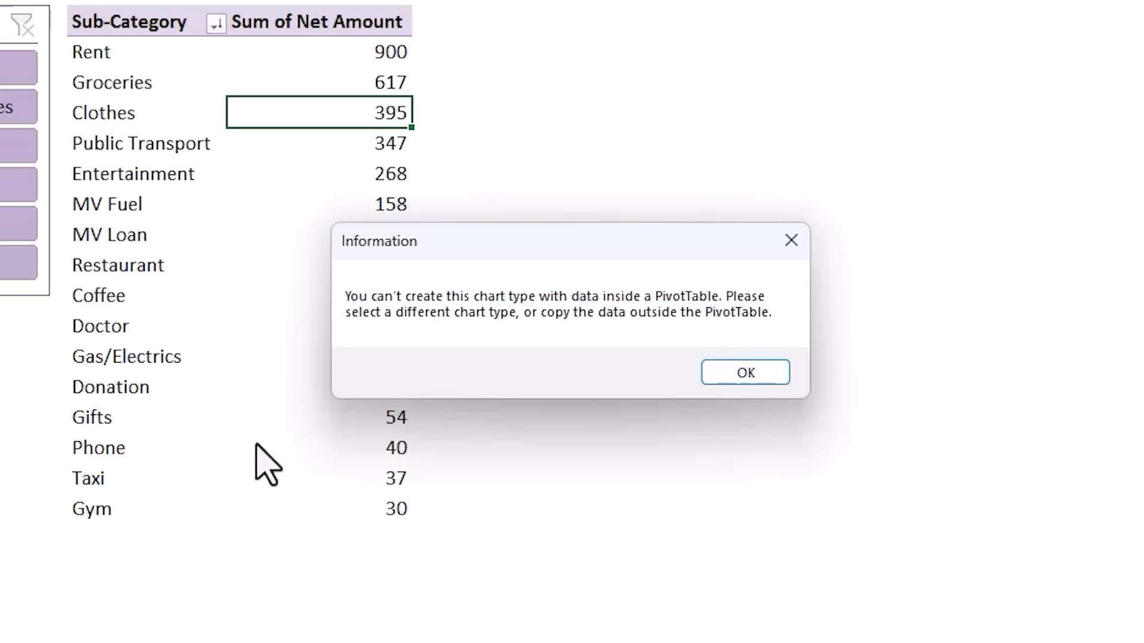
Dismiss the chart type message, copy the PivotTable range C5:D21 and paste it as values starting in cell F5.
click(745, 372)
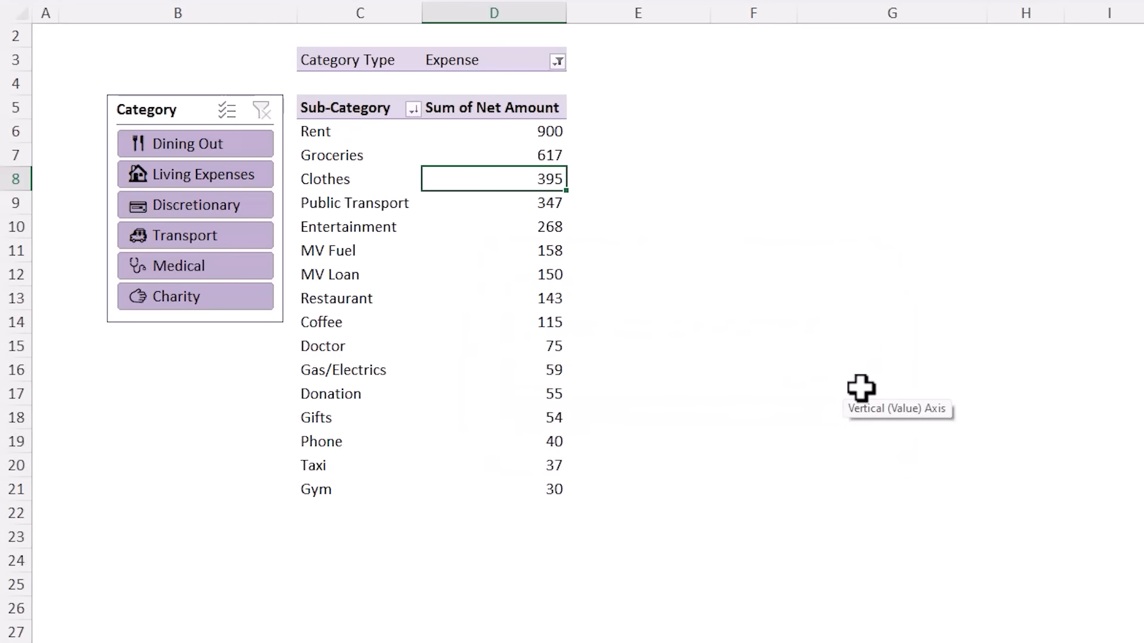
drag(348, 107, 488, 480)
key(ctrl+c)
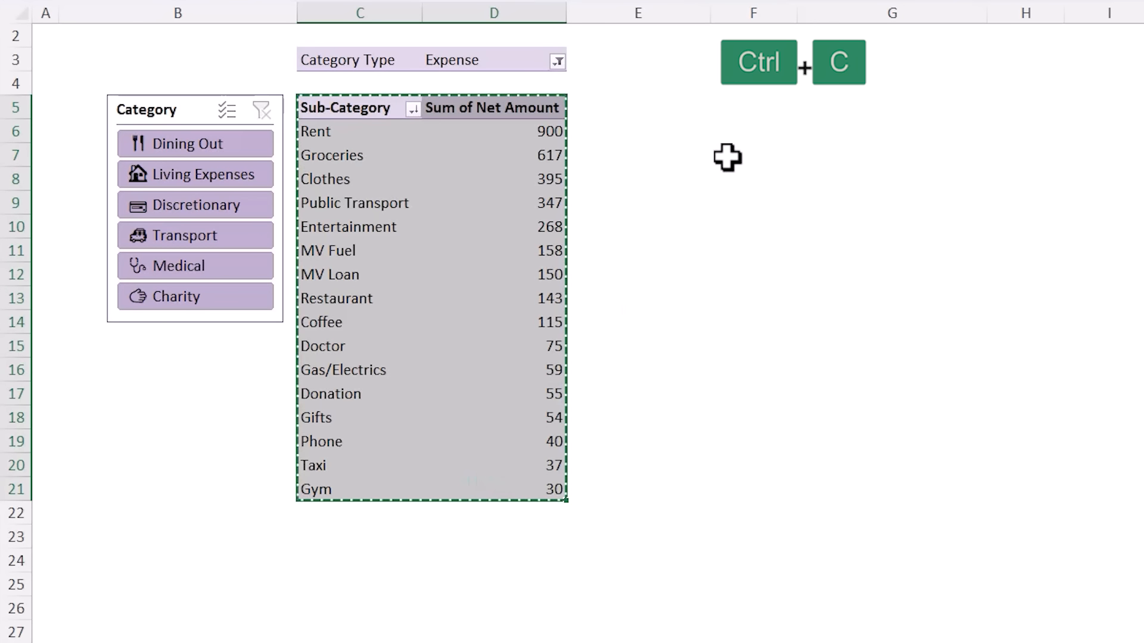
click(762, 110)
key(ctrl+shift+v)
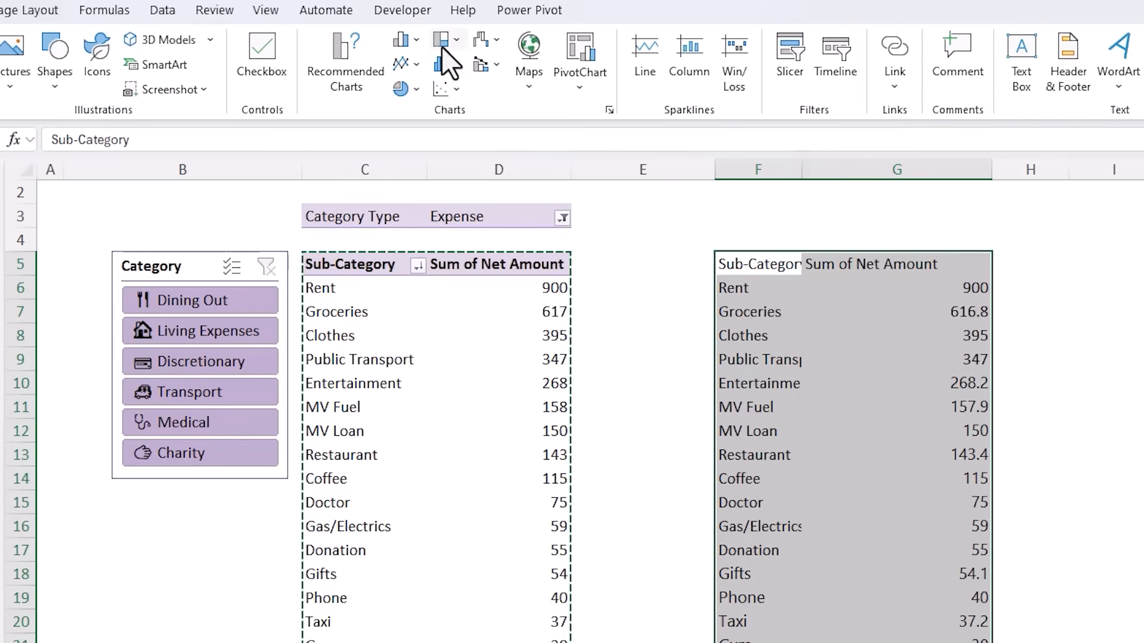
Insert a treemap chart from the pasted values in F5:G21 and remove its legend and chart title.
click(442, 45)
click(456, 116)
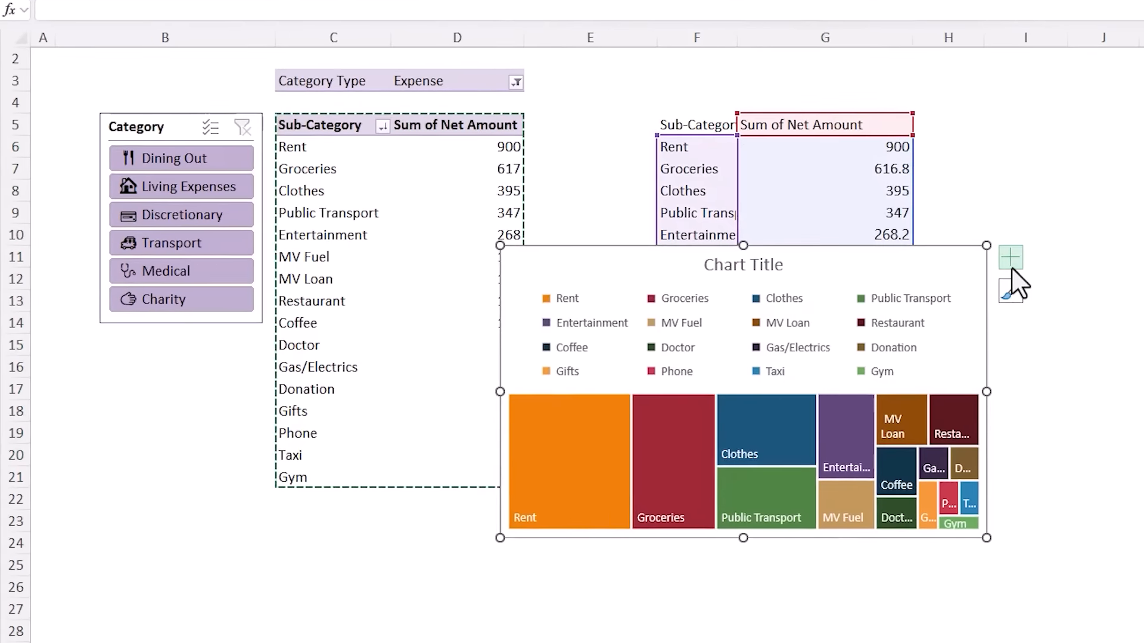
click(1012, 261)
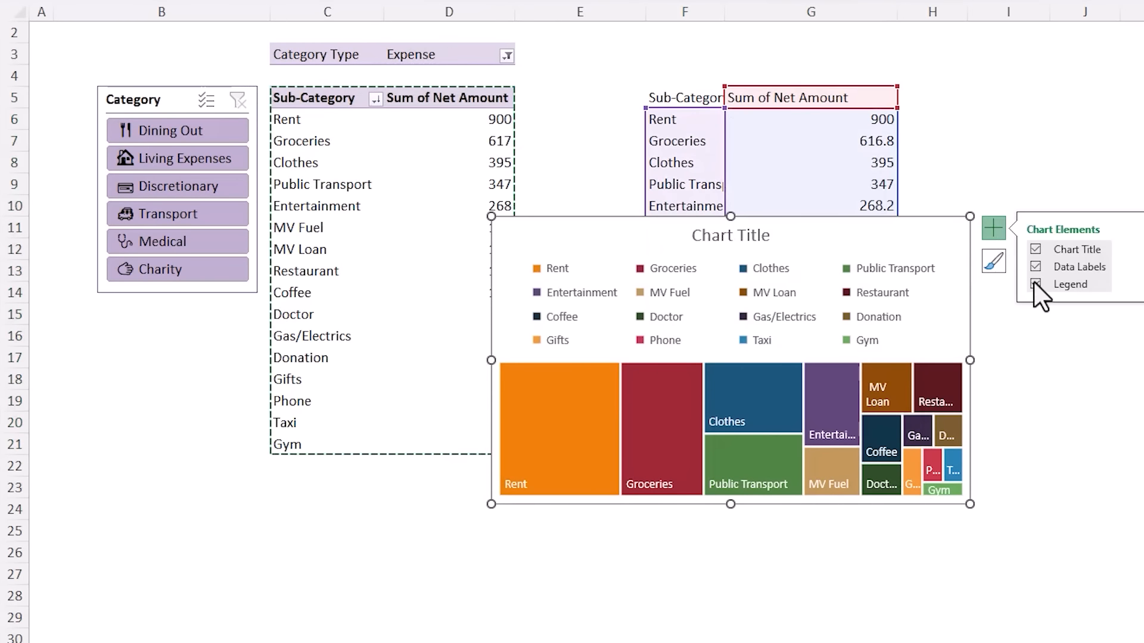
click(1036, 284)
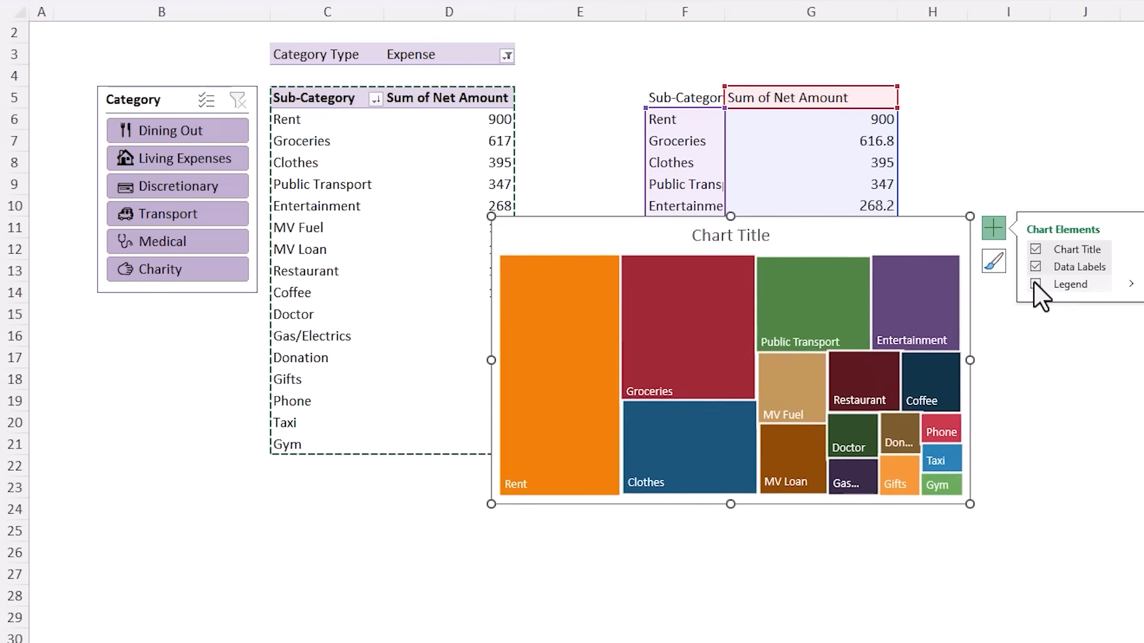
click(1035, 250)
click(1043, 160)
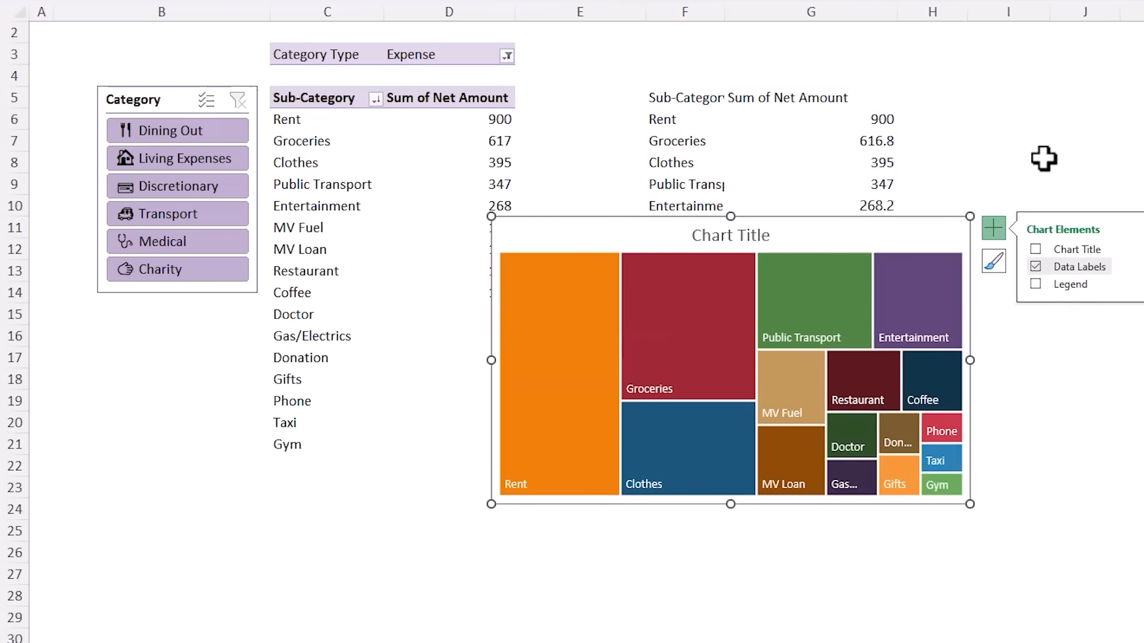
click(1015, 183)
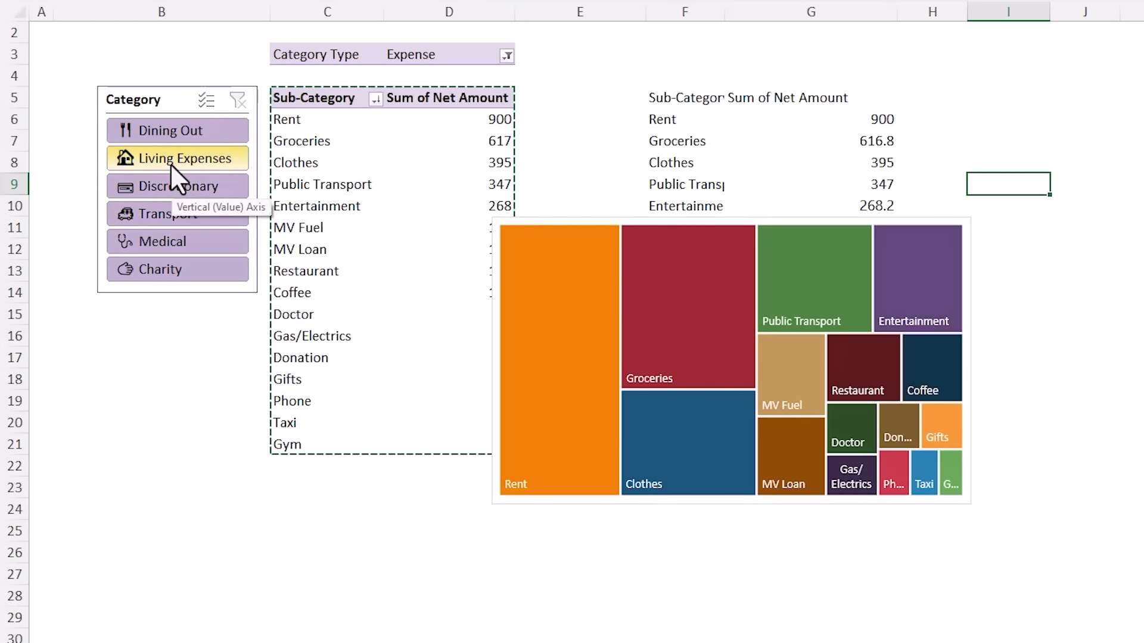
Test the Category slicer on Living Expenses and other categories against the treemap, and clear the slicer filter.
click(573, 222)
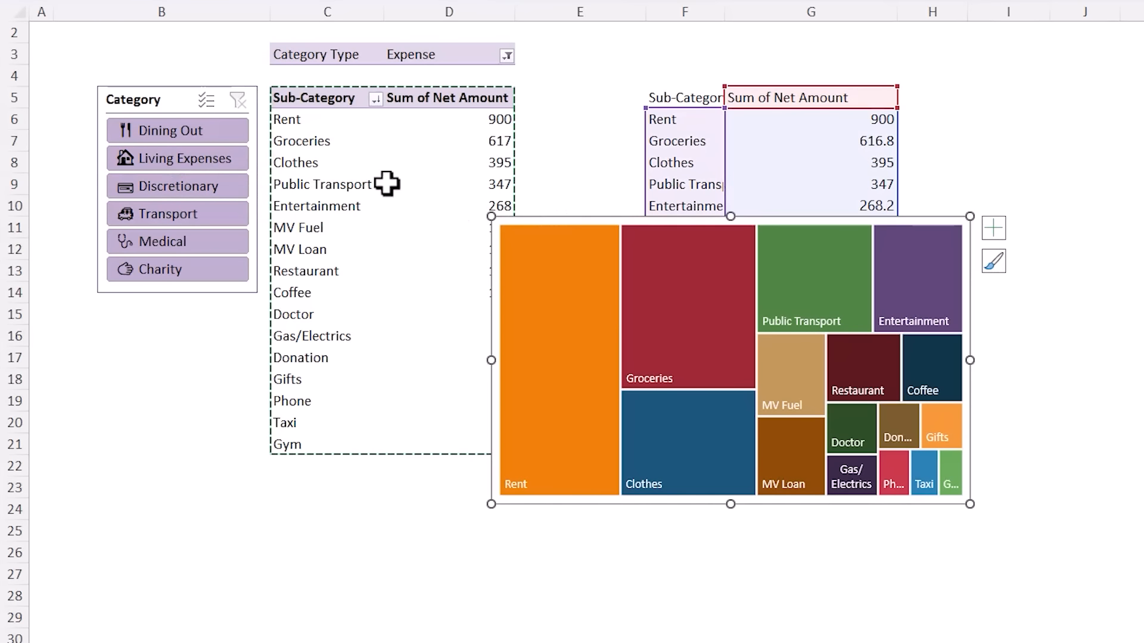
click(212, 159)
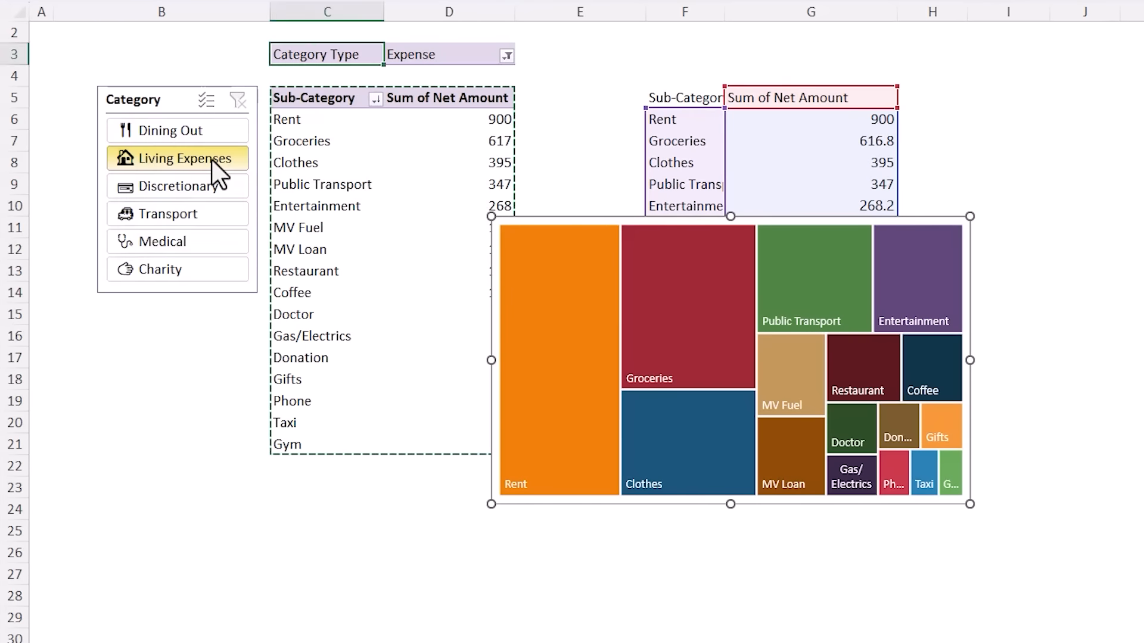
click(195, 180)
drag(199, 137, 199, 181)
click(240, 106)
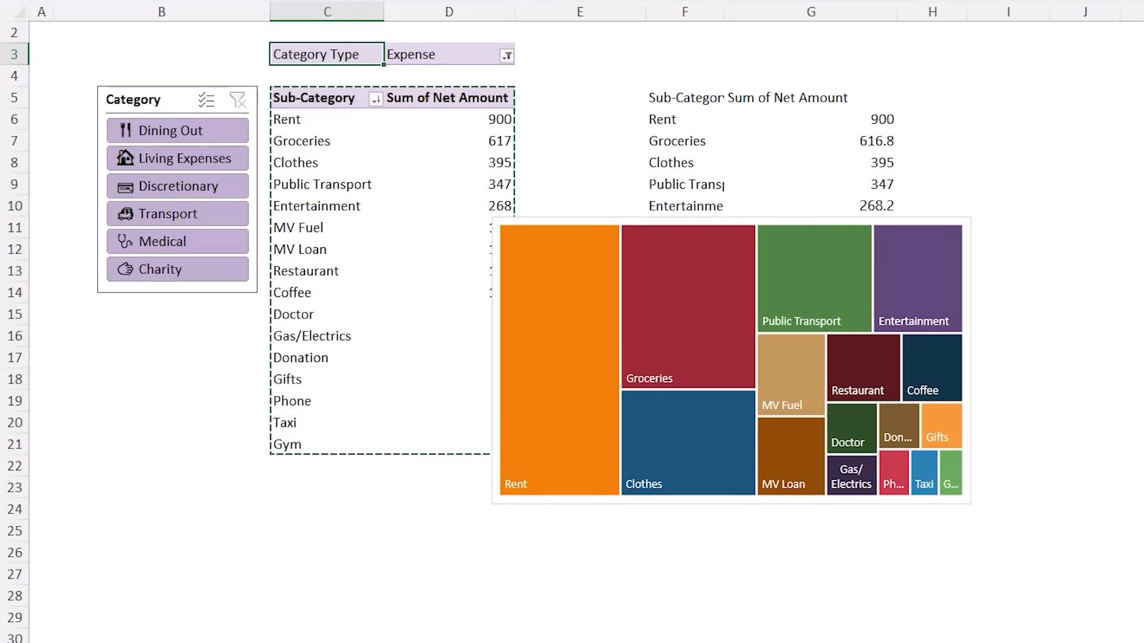
Examine the treemap's source data references for series name, series values and axis labels, and cancel without changing them.
right_click(592, 223)
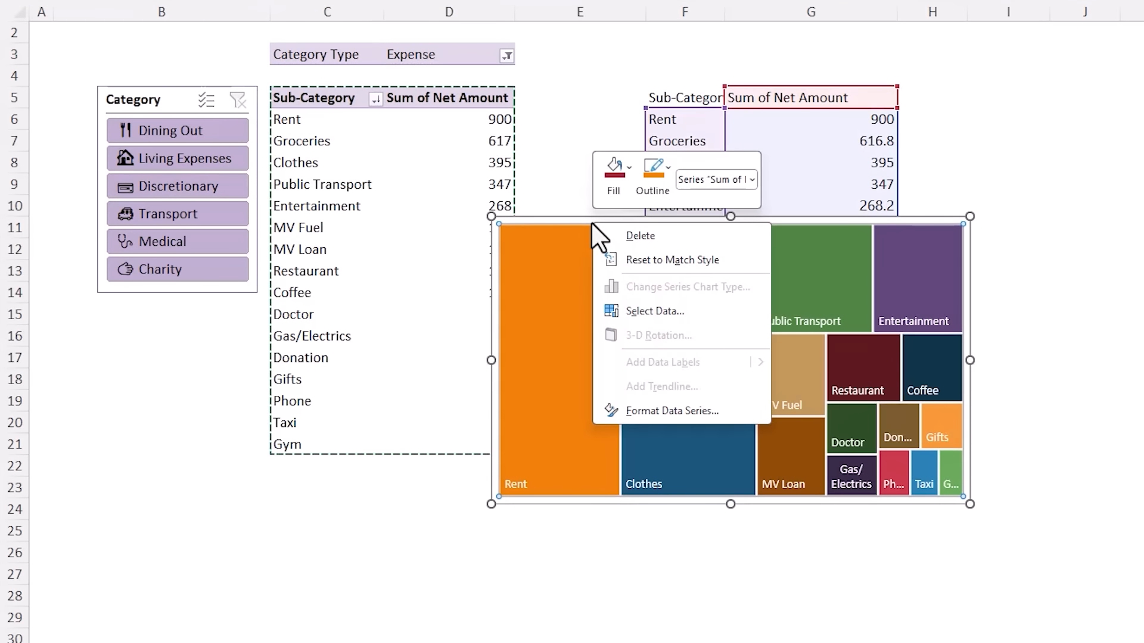
click(703, 309)
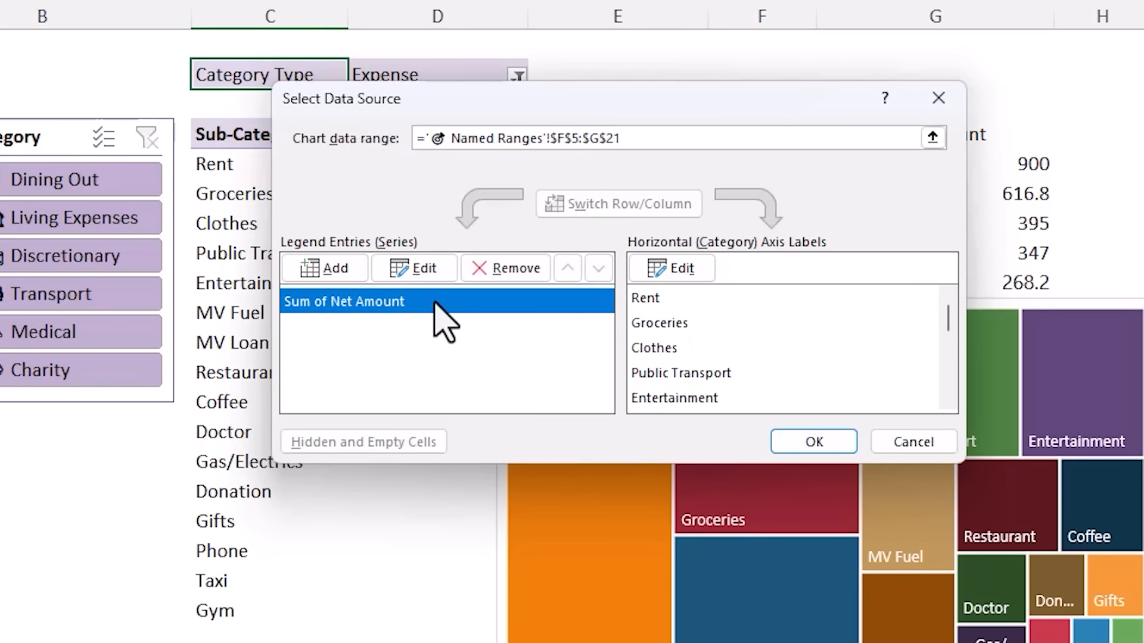
click(427, 269)
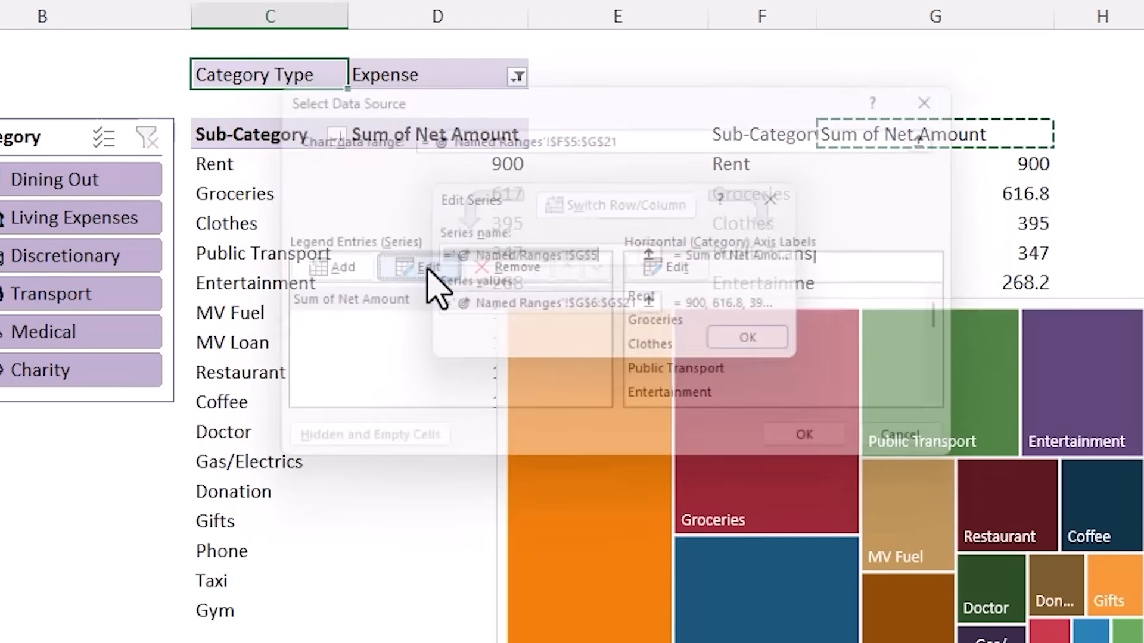
click(568, 308)
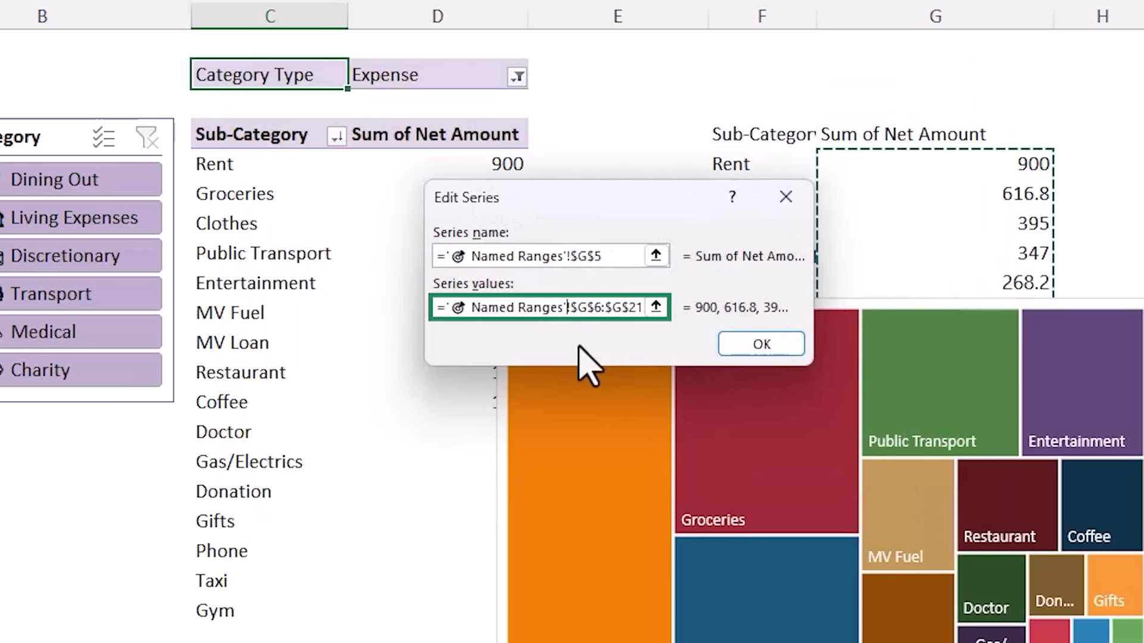
click(612, 263)
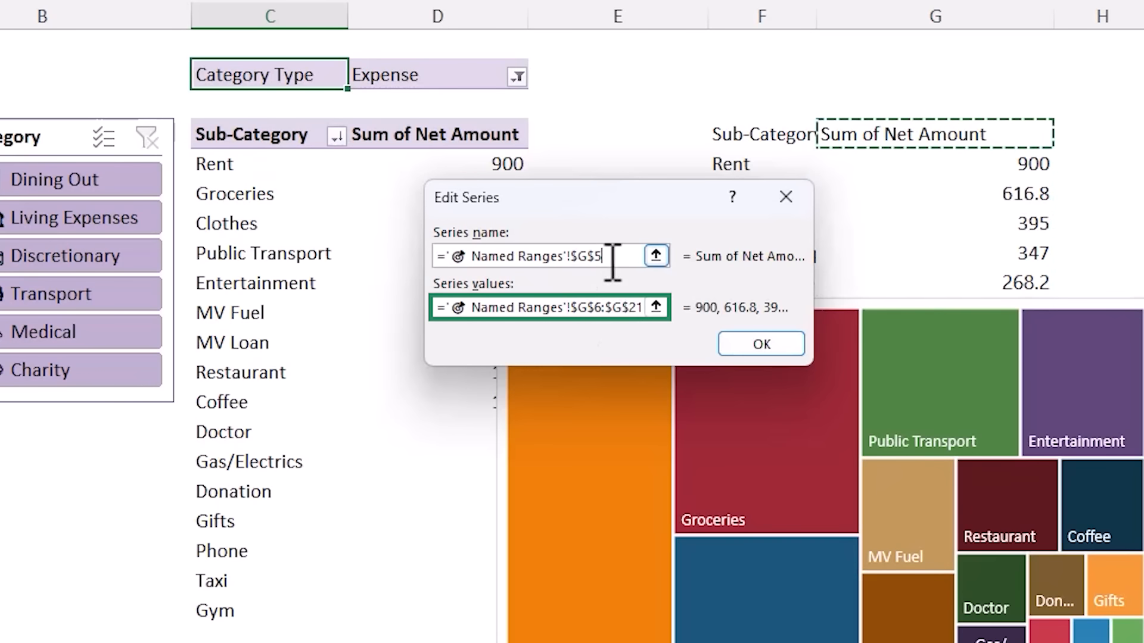
click(737, 351)
click(738, 349)
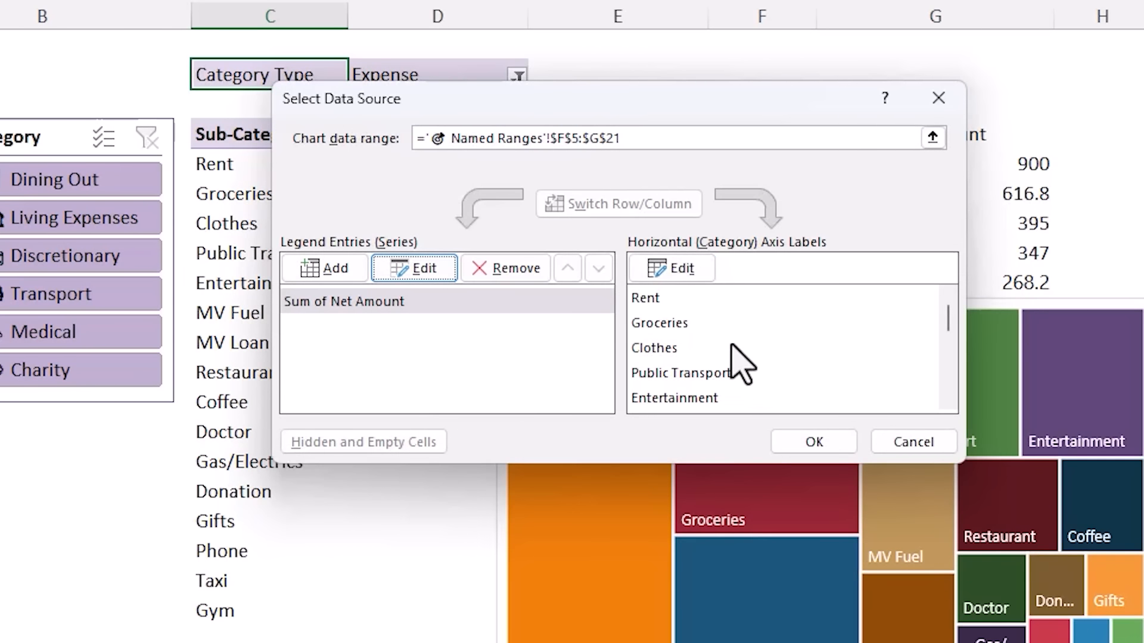
click(680, 272)
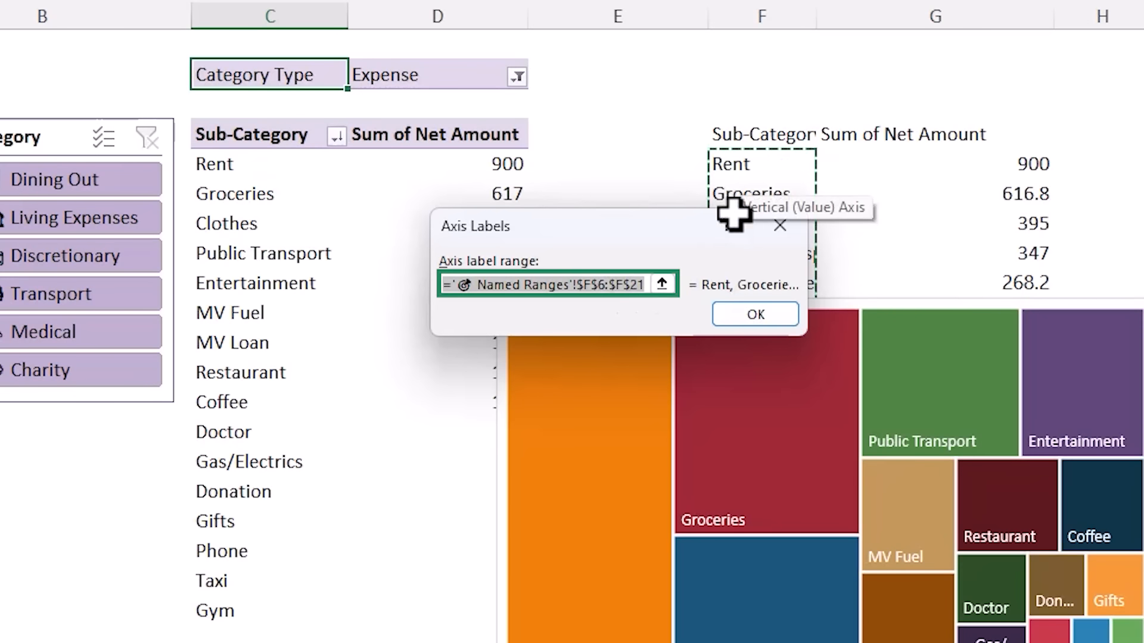
click(769, 314)
click(912, 439)
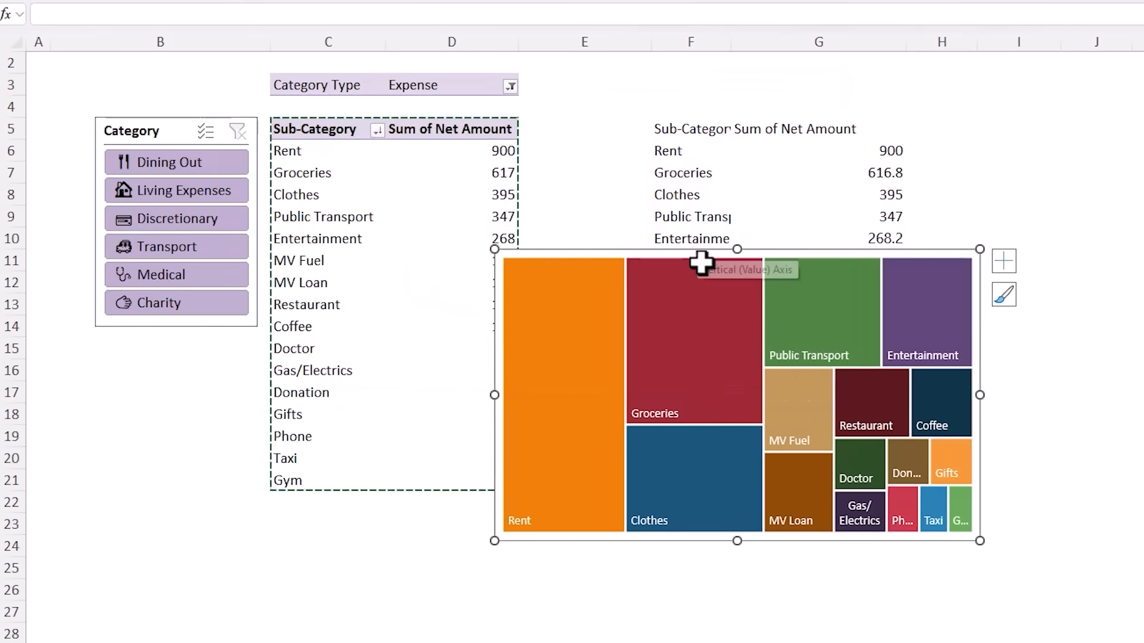
Move the treemap clear of the PivotTable and begin an OFFSET formula in E6 with reference $C$6 and empty rows and cols arguments.
drag(684, 247, 907, 110)
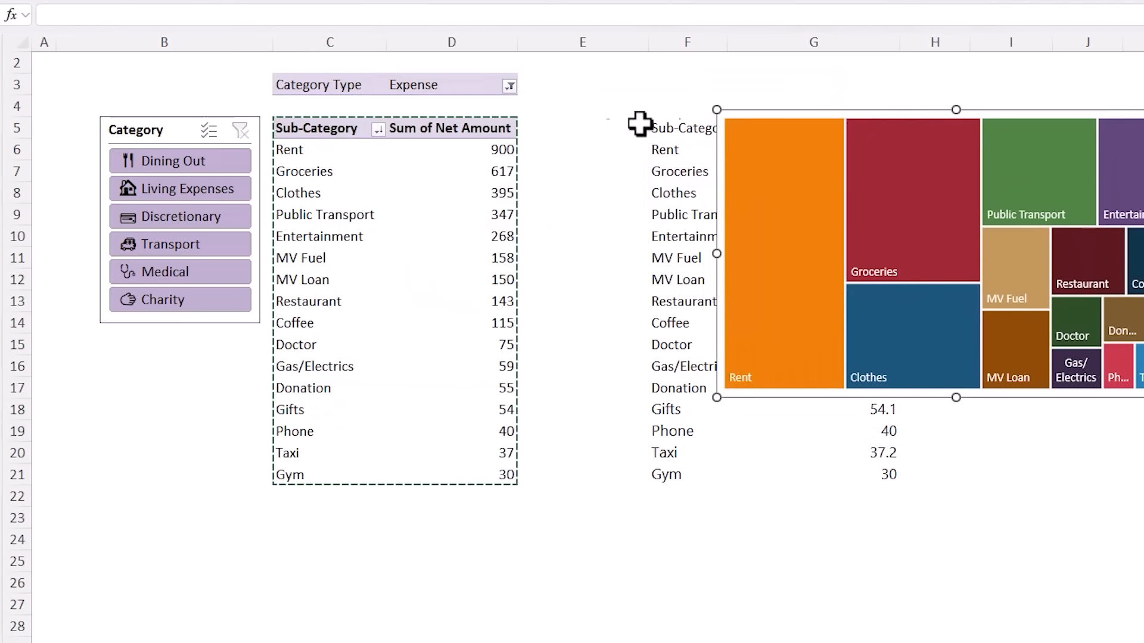
click(590, 126)
mouse_move(739, 286)
key(Down)
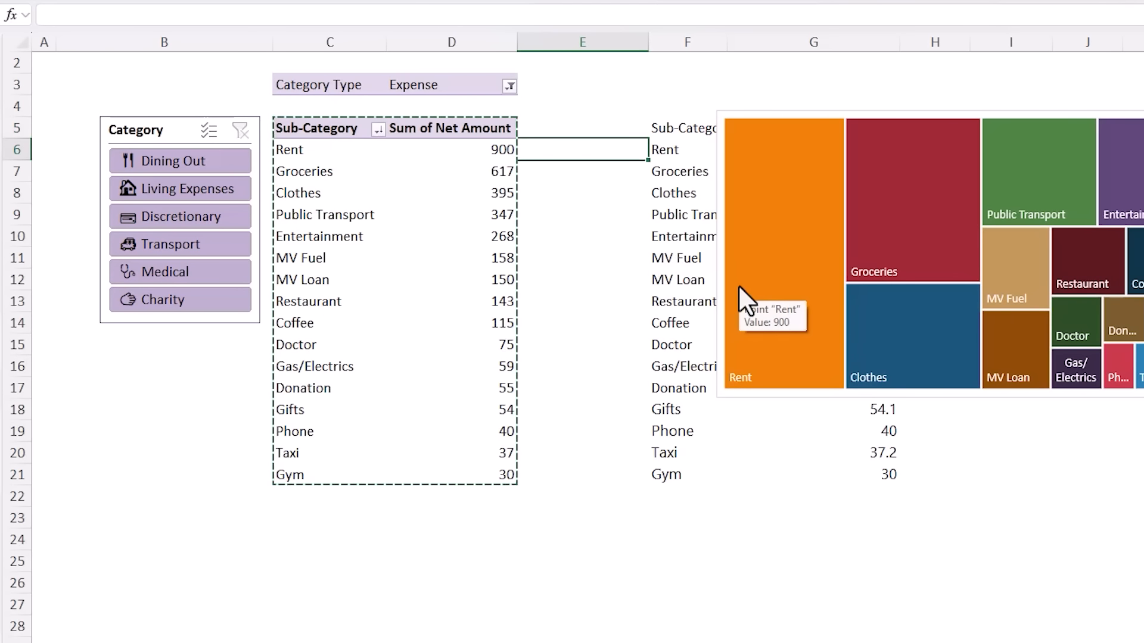
key(Escape)
text(=off)
key(Tab)
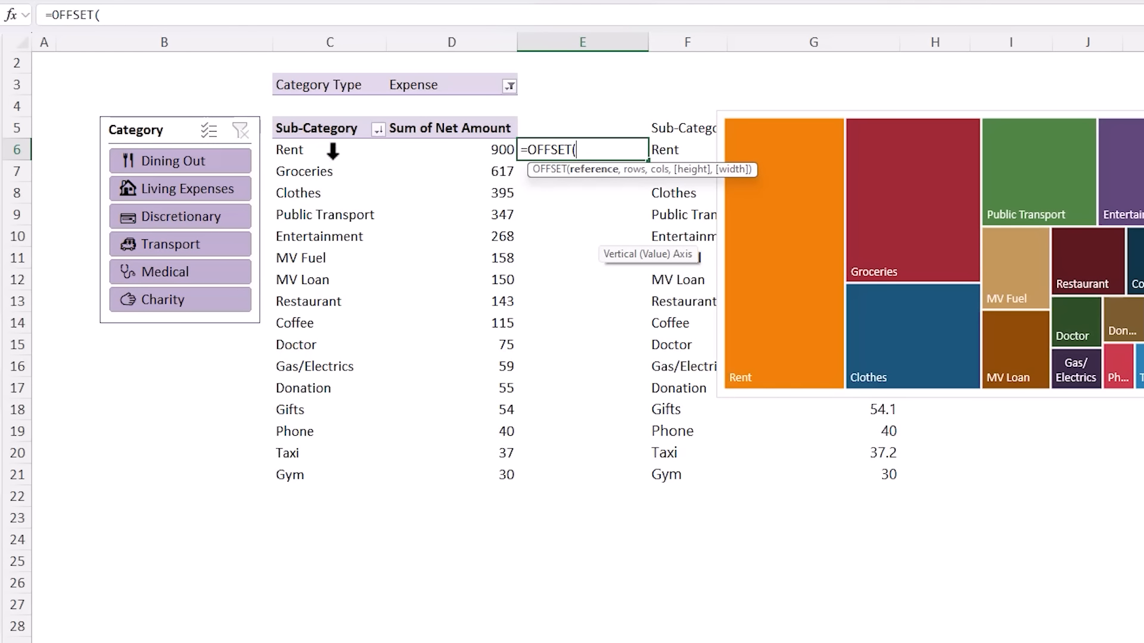
click(307, 152)
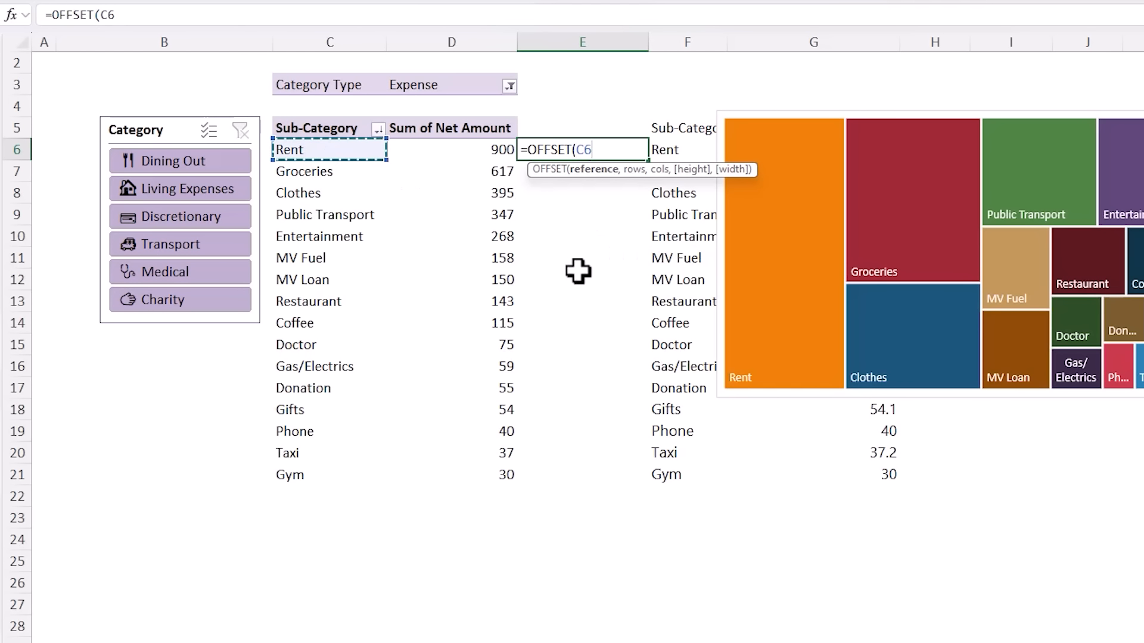
key(F4)
text(,)
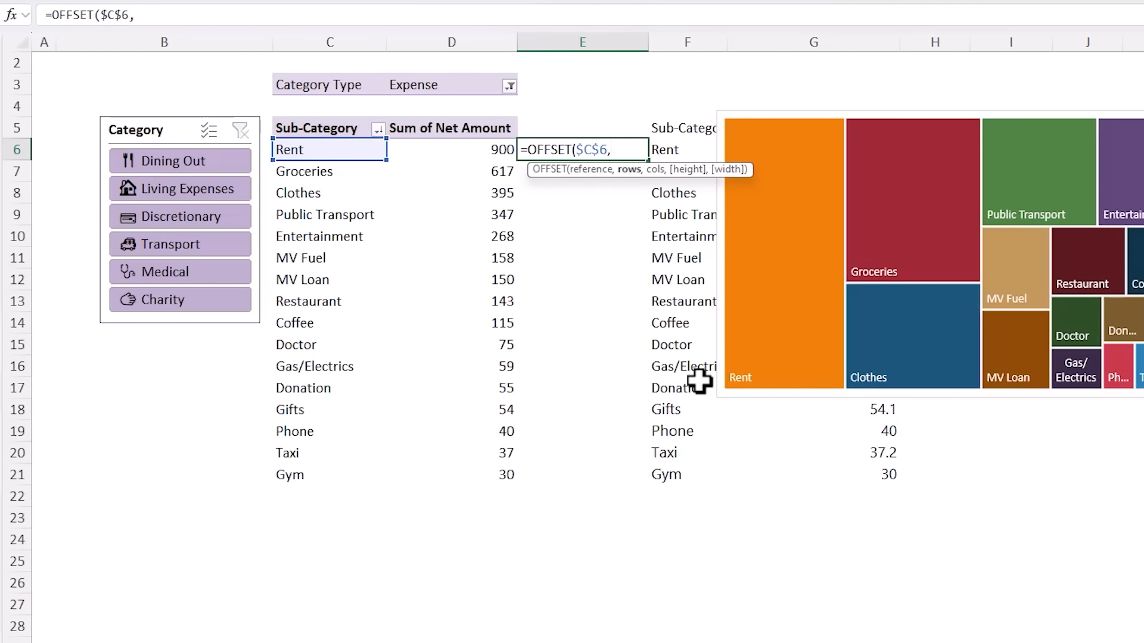
text(,)
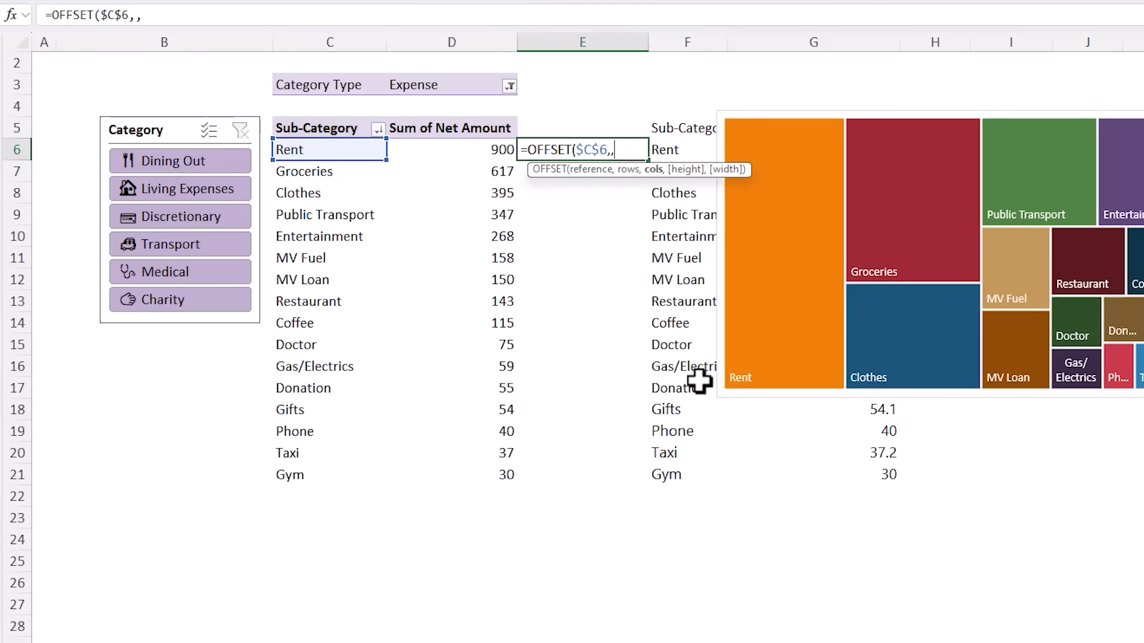
text(,)
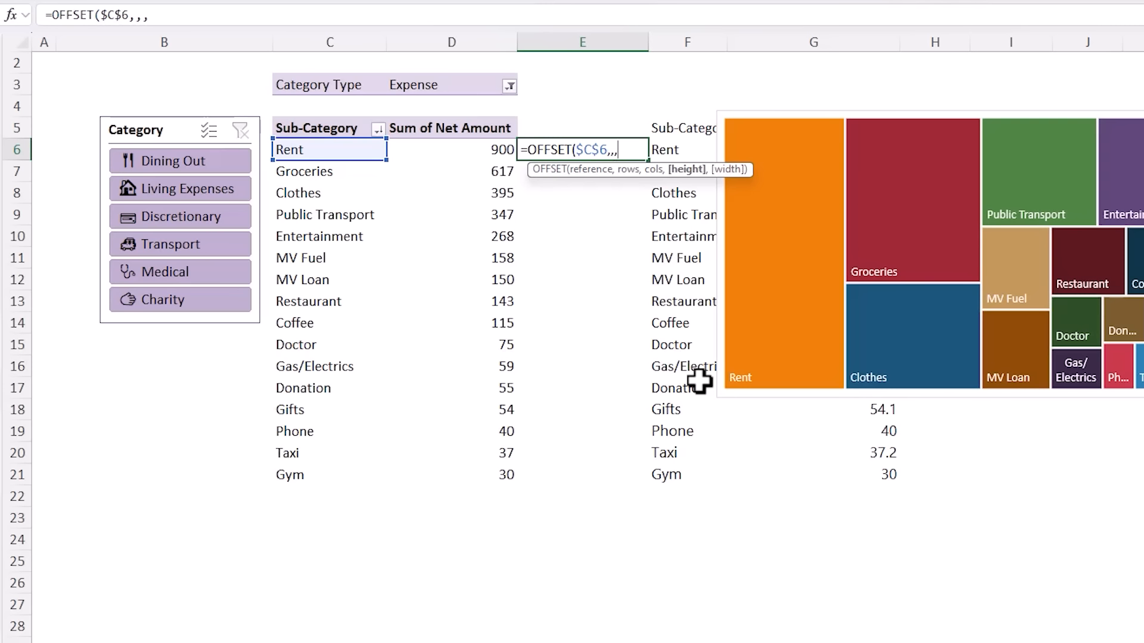
Complete the OFFSET formula in E6 with COUNTA($C$6:$C$25) as its height argument.
text(counta()
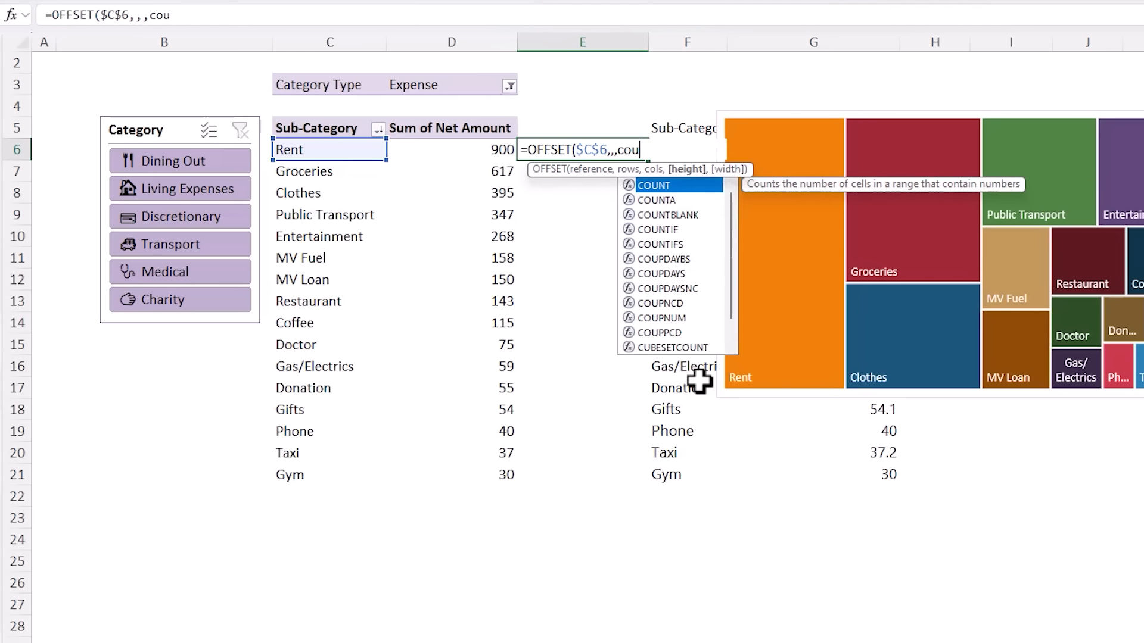
drag(331, 150, 332, 549)
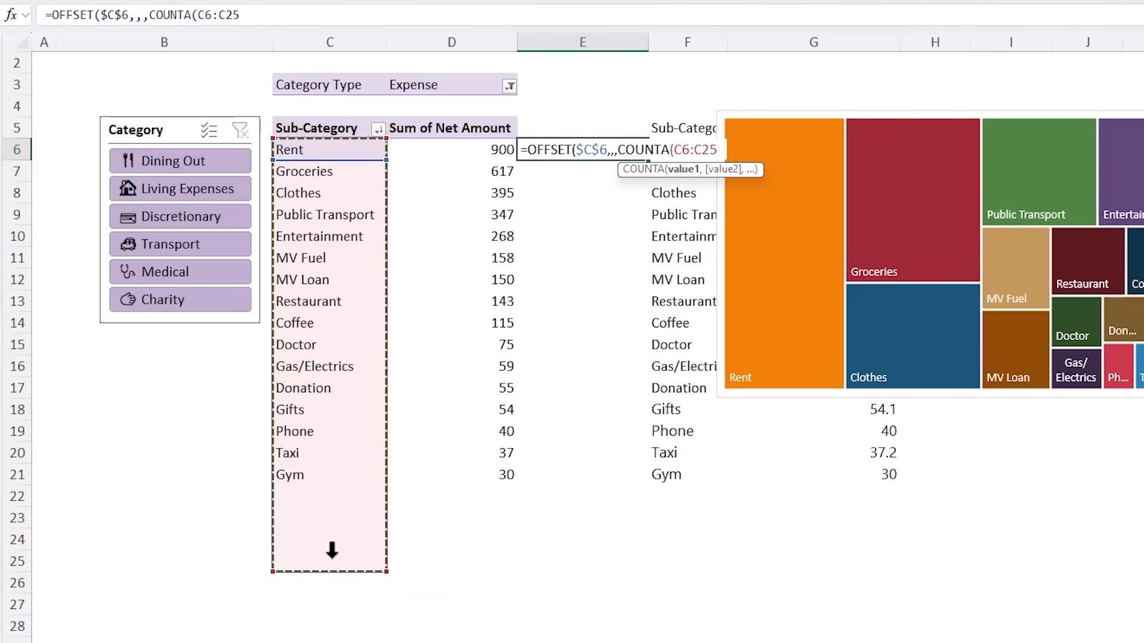
key(F4)
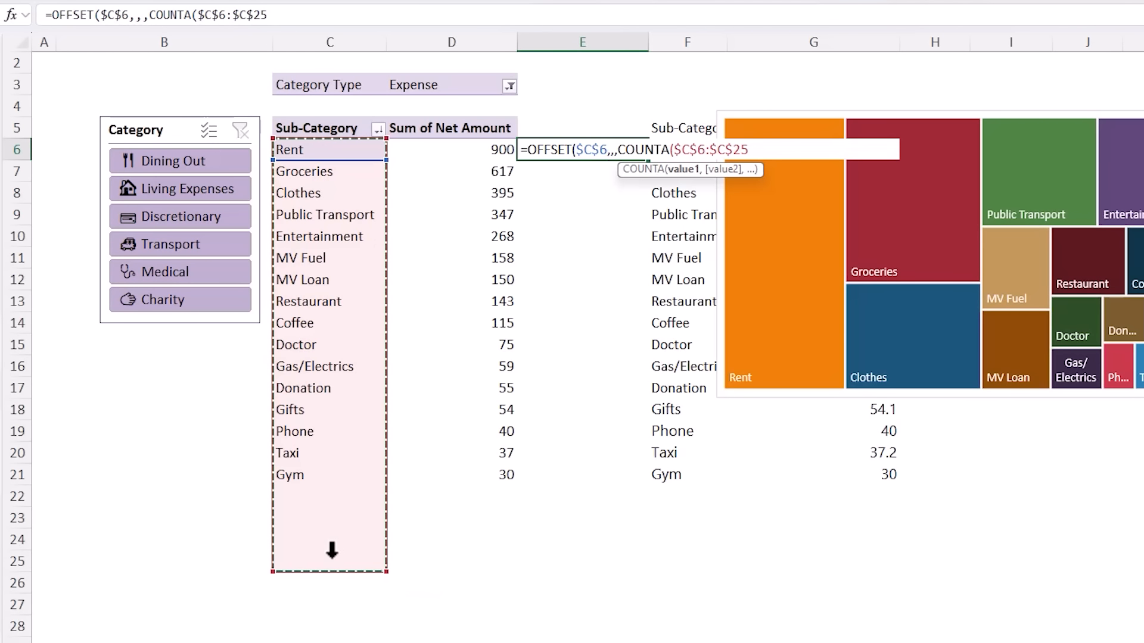
text())
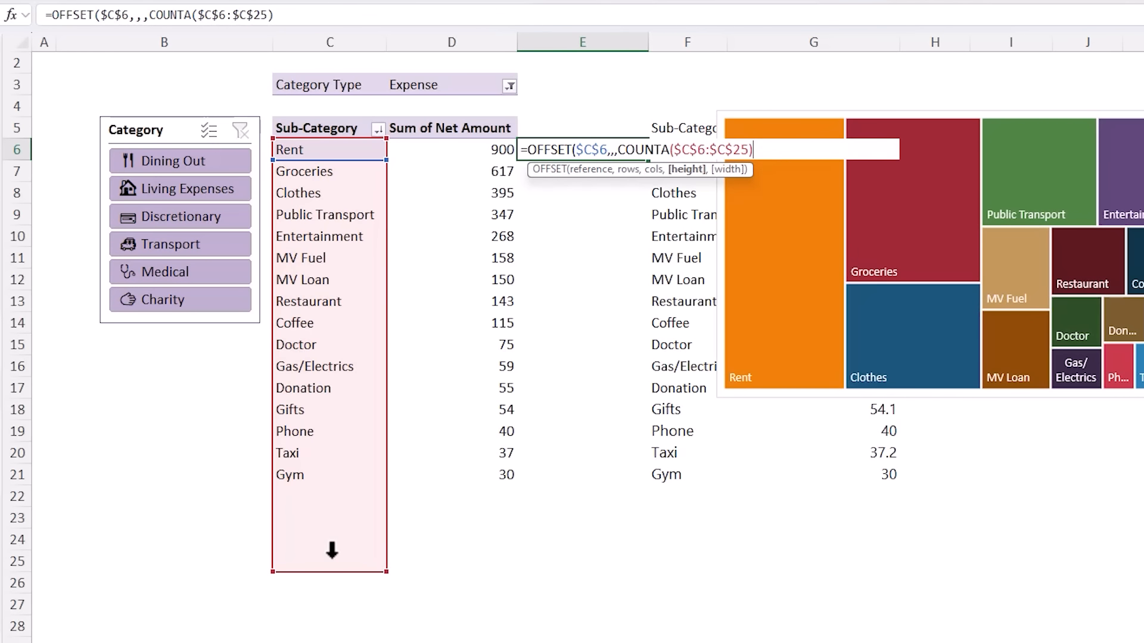
text())
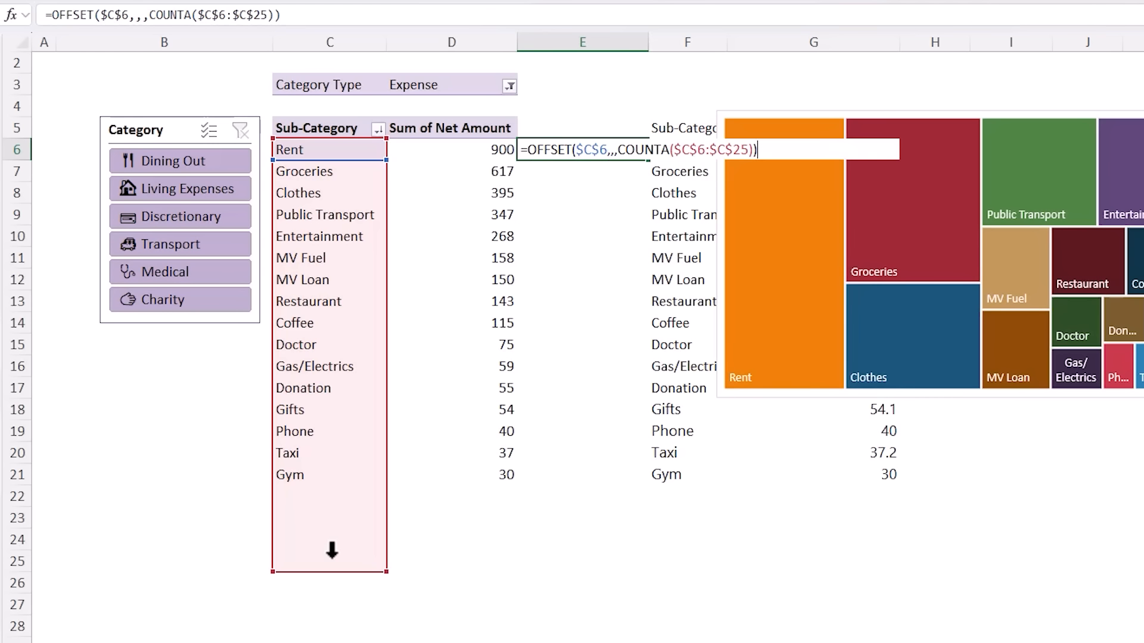
key(Return)
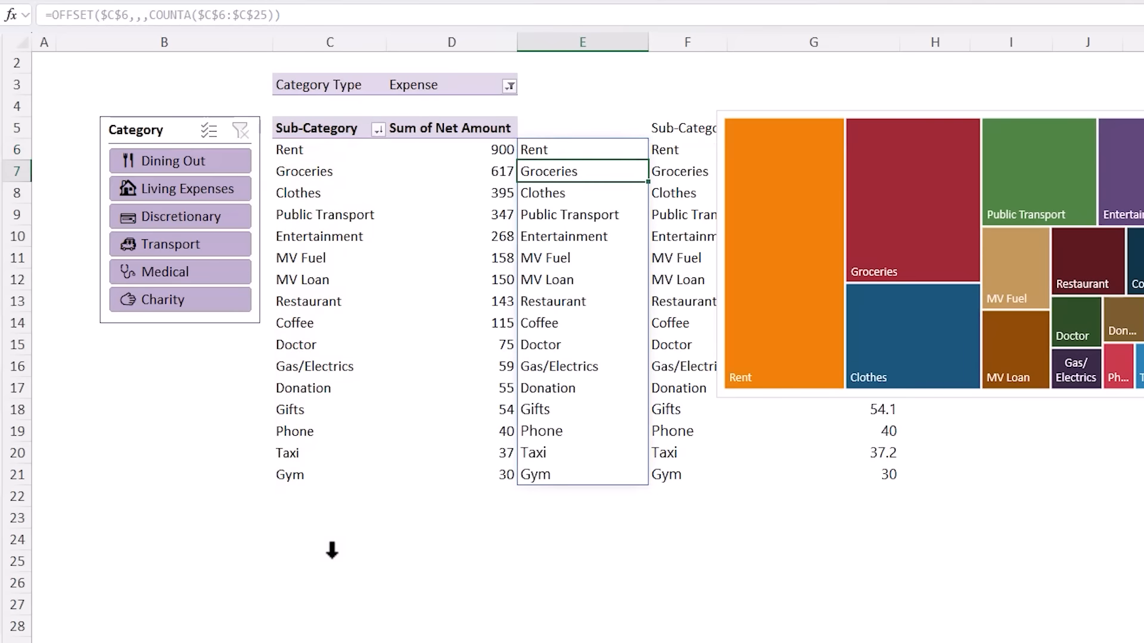
Copy the full OFFSET formula text from cell E6, leaving the cell unchanged.
key(Up)
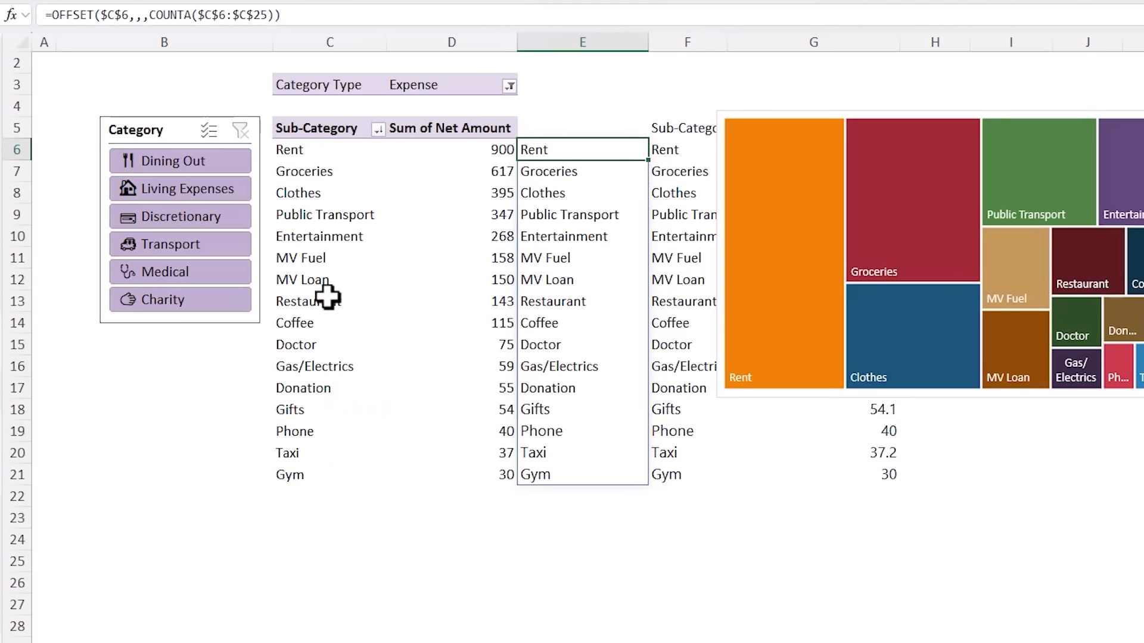
click(315, 15)
shift+click(47, 14)
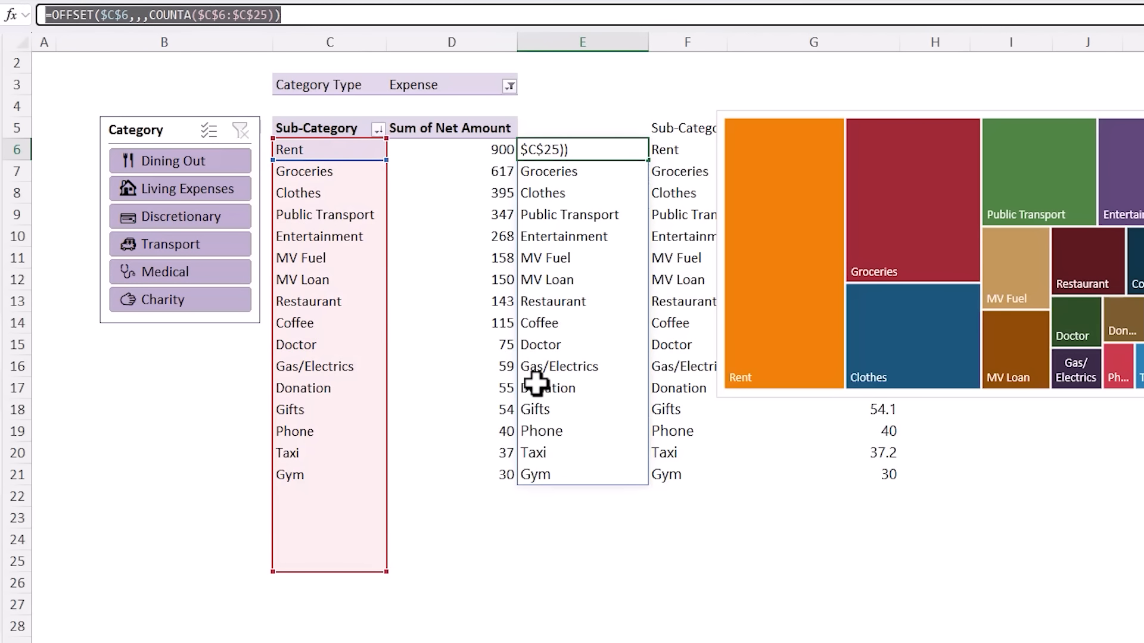
key(Escape)
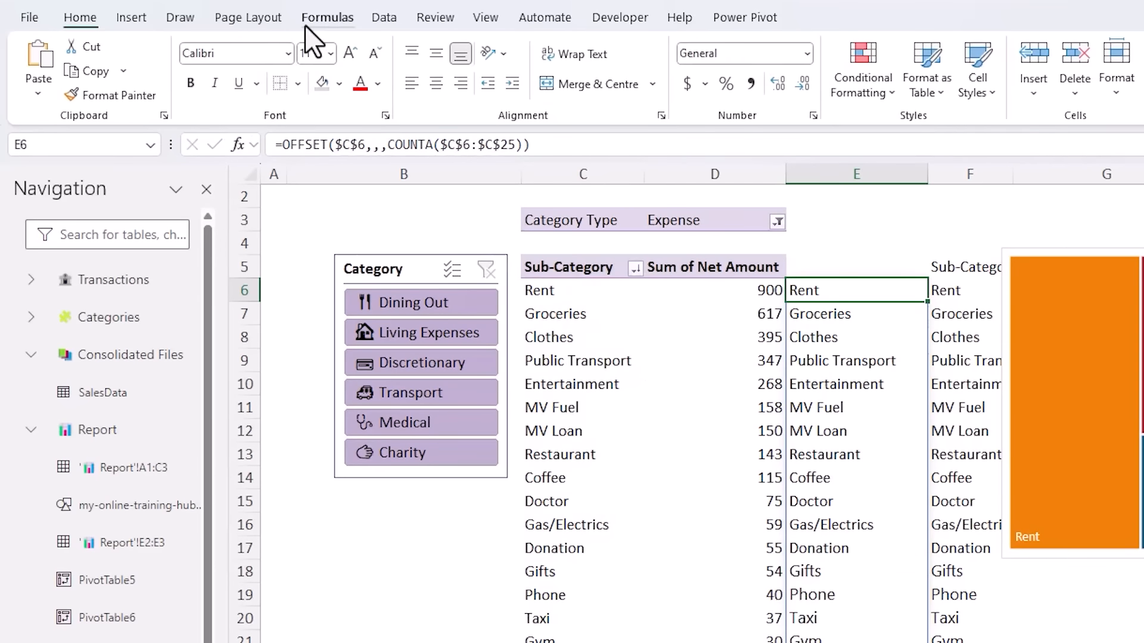
Define a workbook-scoped name treemapAxis that refers to the copied formula =OFFSET($C$6,,,COUNTA($C$6:$C$25)).
click(327, 17)
click(869, 51)
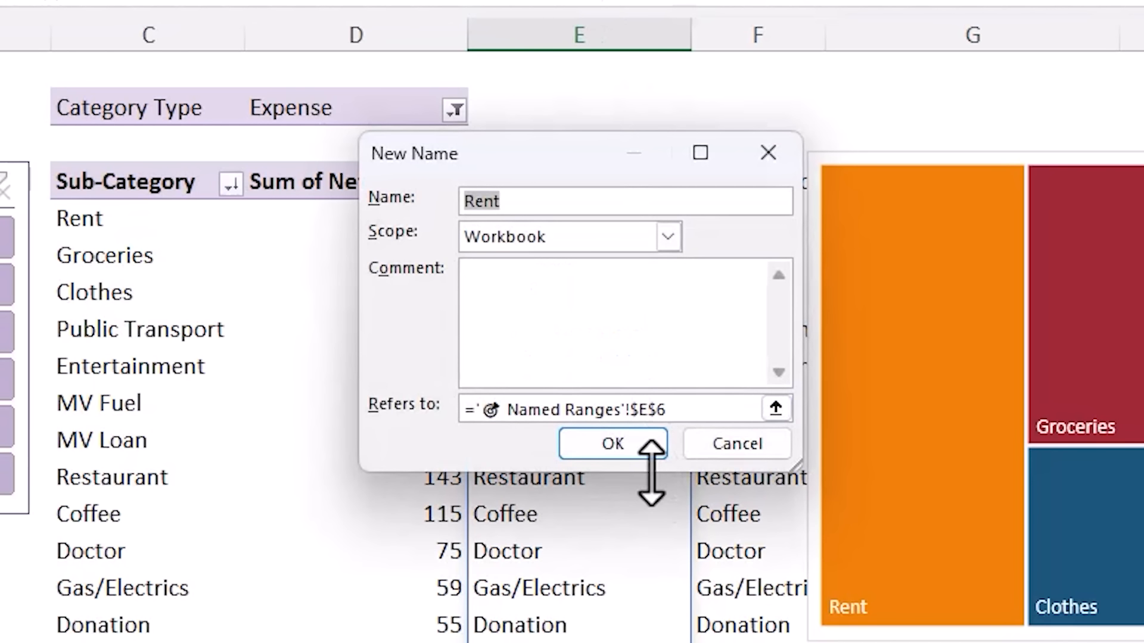
text(treemapAxis)
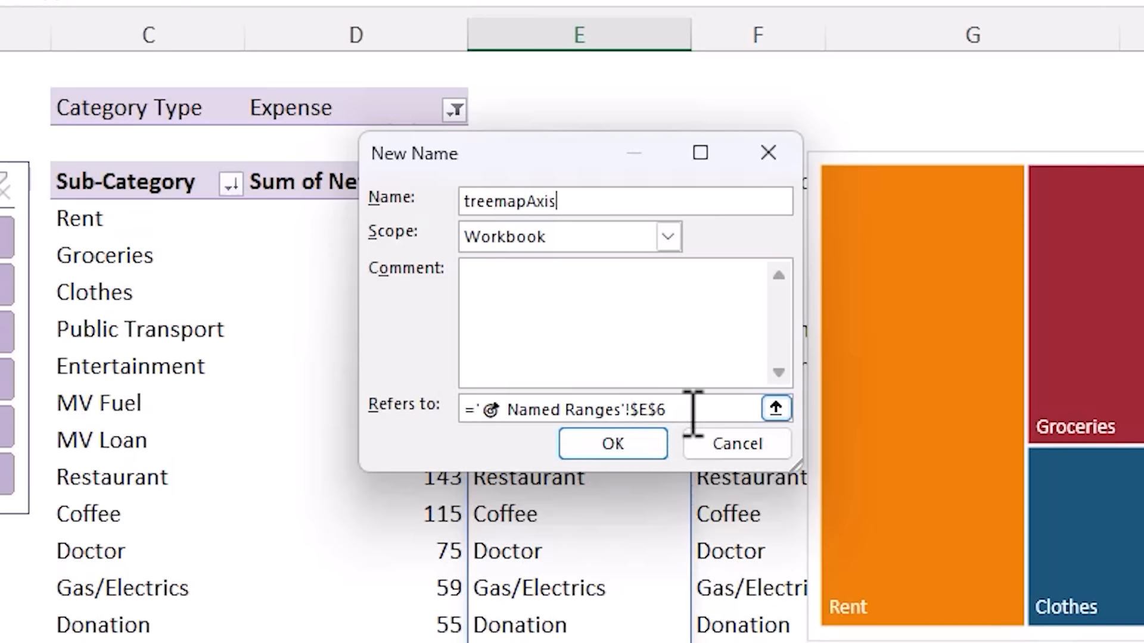
drag(695, 409, 480, 411)
key(BackSpace)
key(ctrl+z)
key(ctrl+a)
key(BackSpace)
key(ctrl+v)
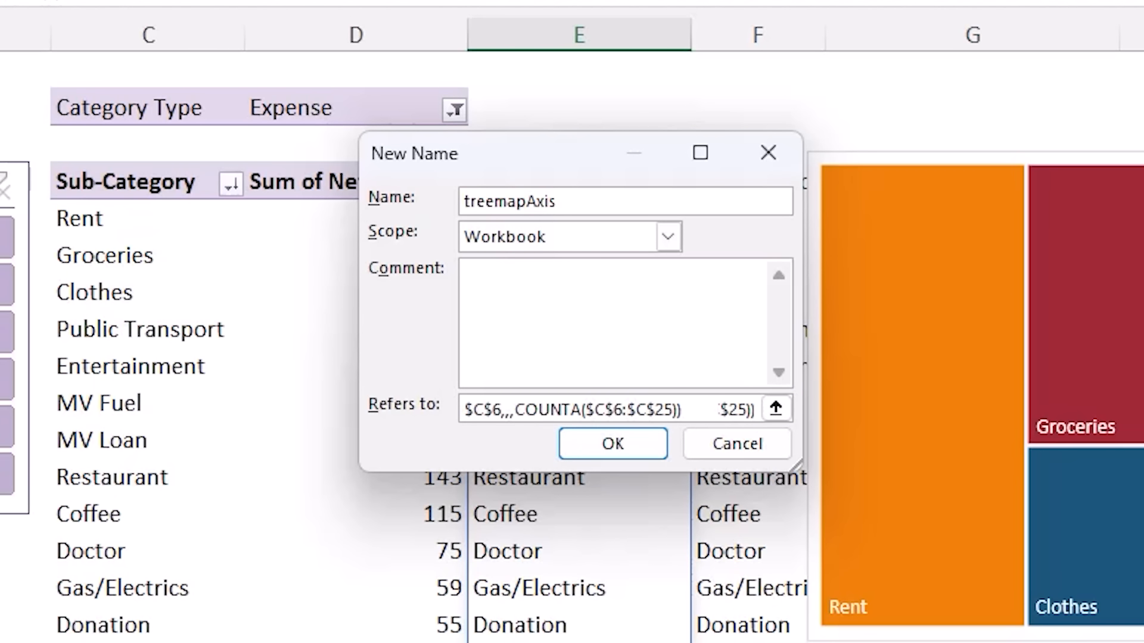
click(581, 458)
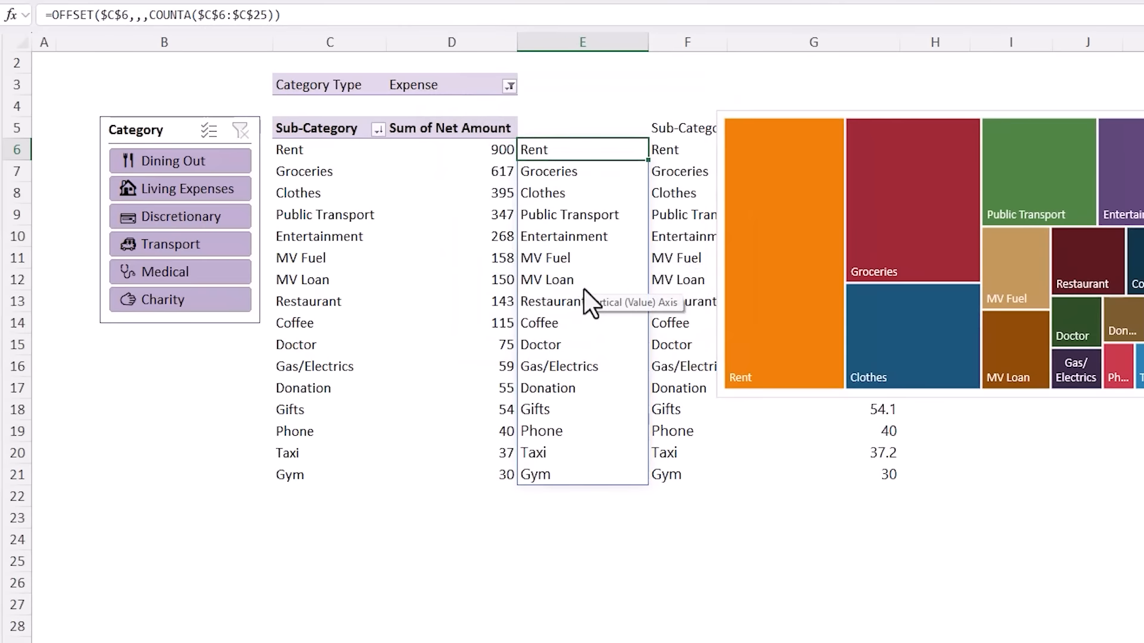
Change the reference argument of the OFFSET formula in E6 to $D$6, keeping the COUNTA height argument.
drag(473, 151, 472, 471)
click(562, 153)
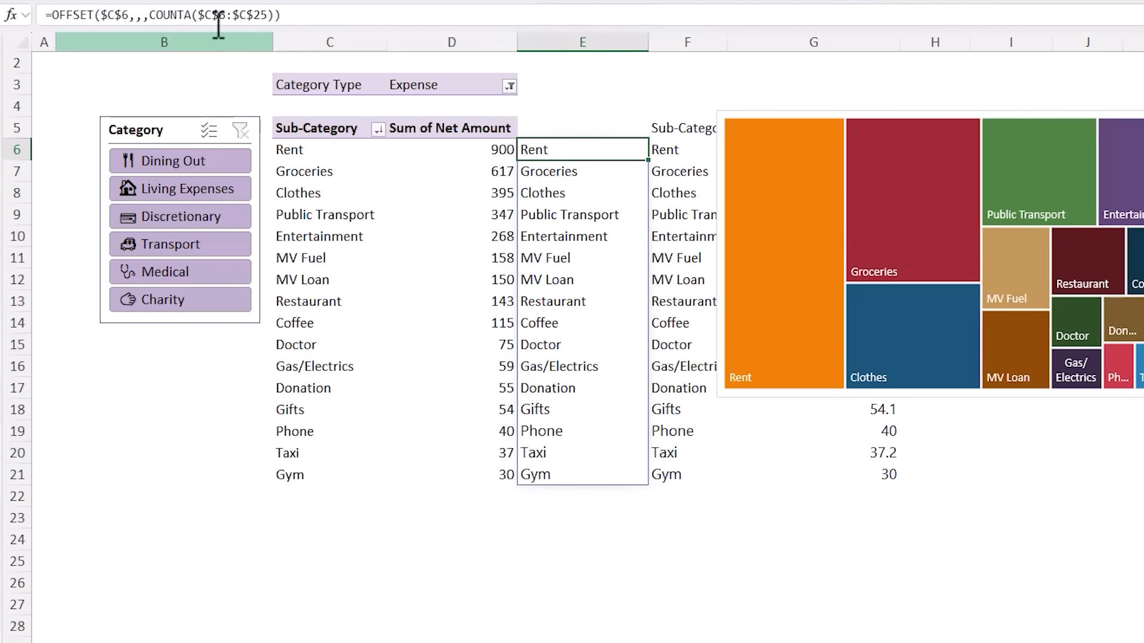
double_click(111, 14)
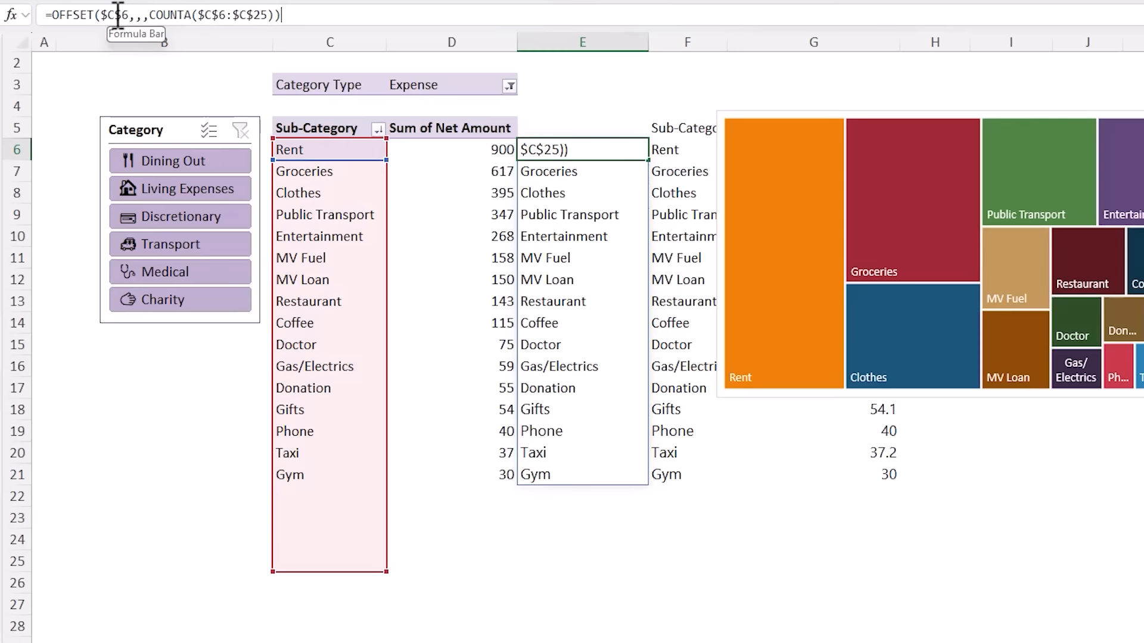
text(D)
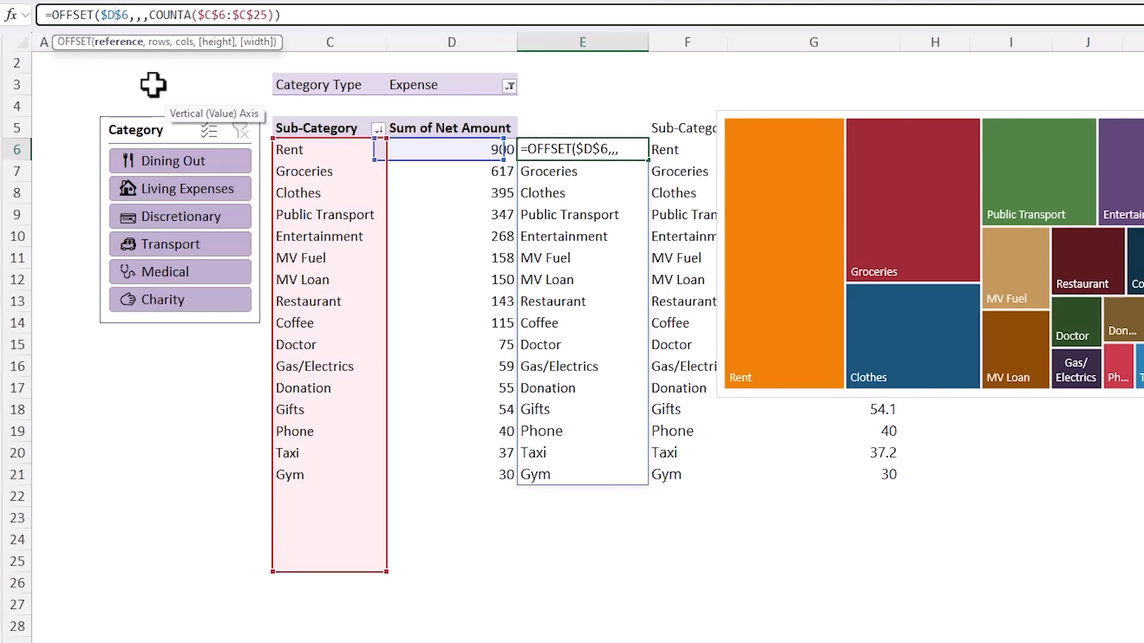
key(Return)
key(Up)
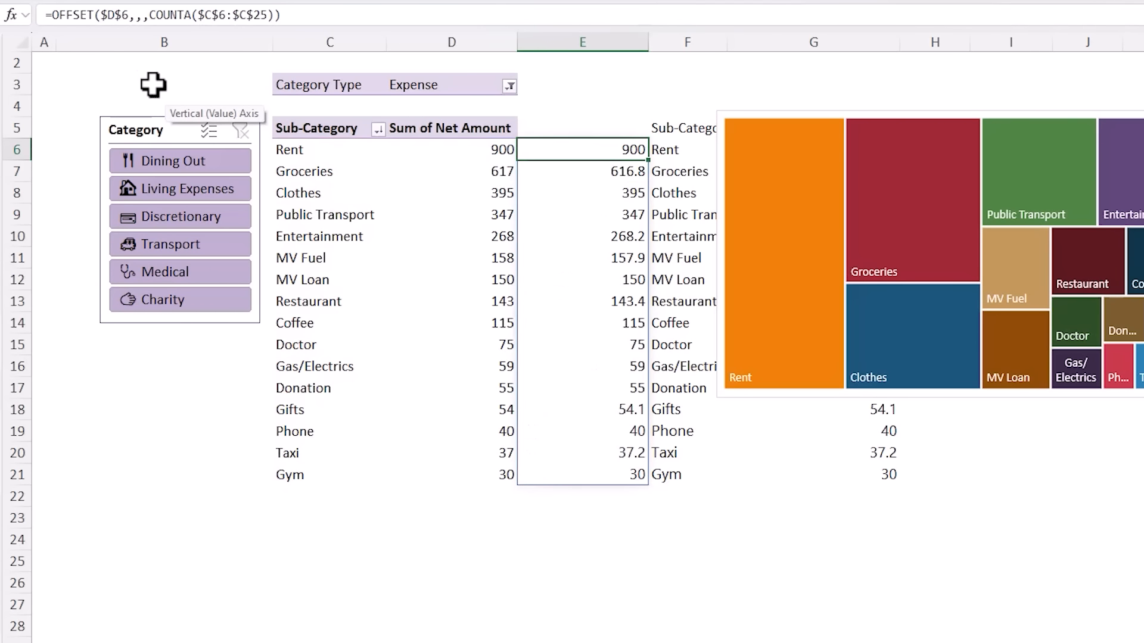
Copy the formula text from E6 and define a workbook-scoped name treemapValues that refers to =OFFSET($D$6,,,COUNTA($C$6:$C$25)).
click(294, 15)
drag(294, 14, 66, 7)
key(ctrl+c)
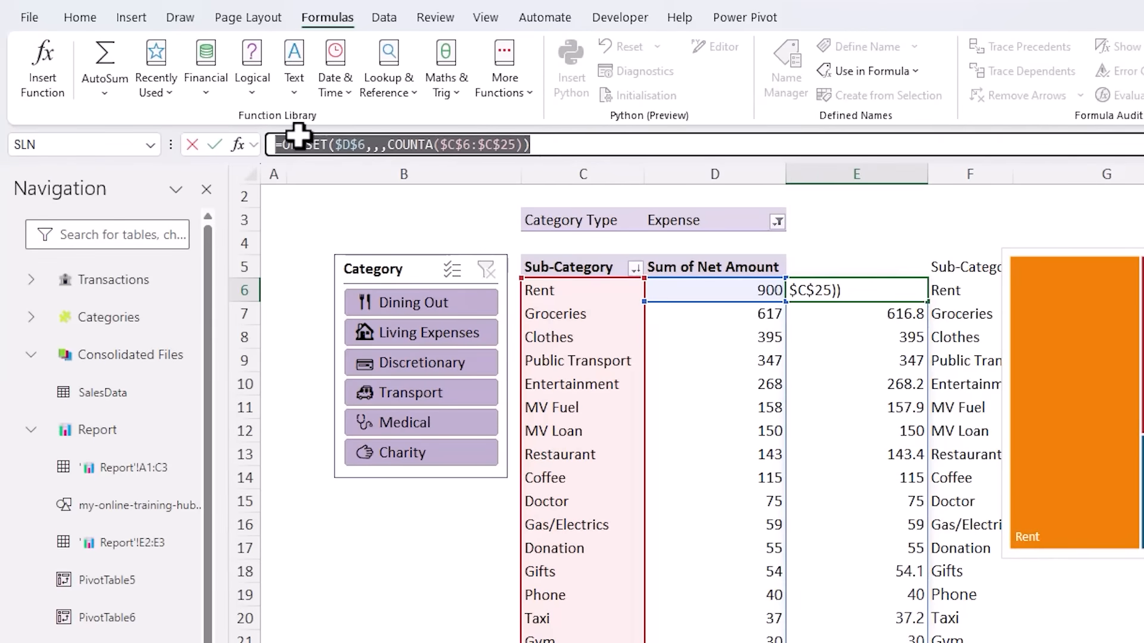
key(Escape)
click(843, 48)
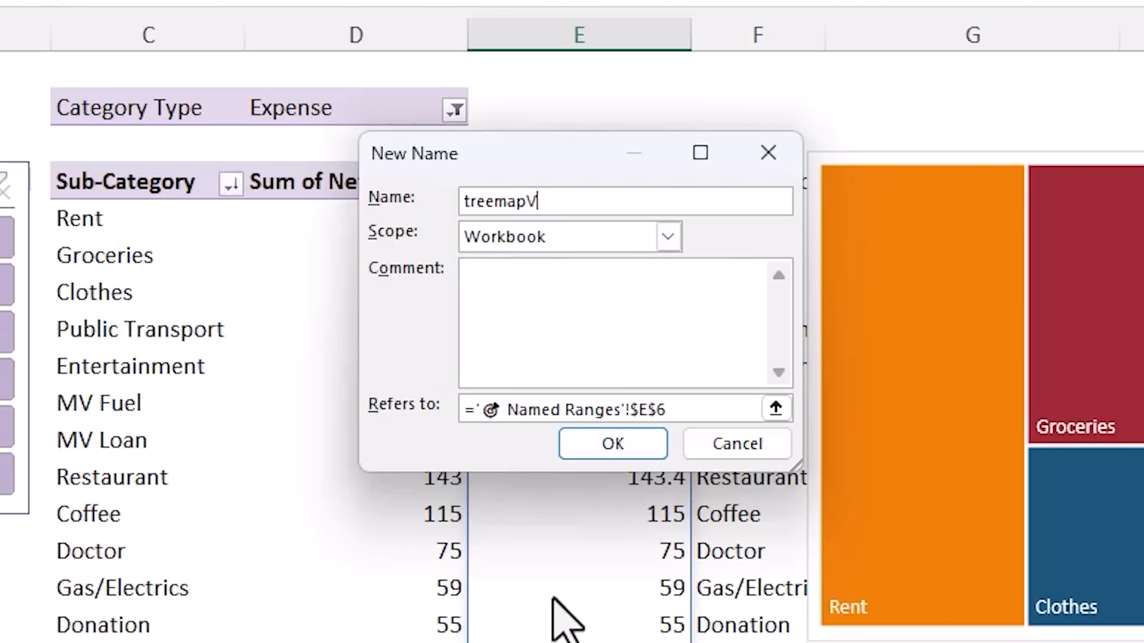
drag(724, 410, 408, 416)
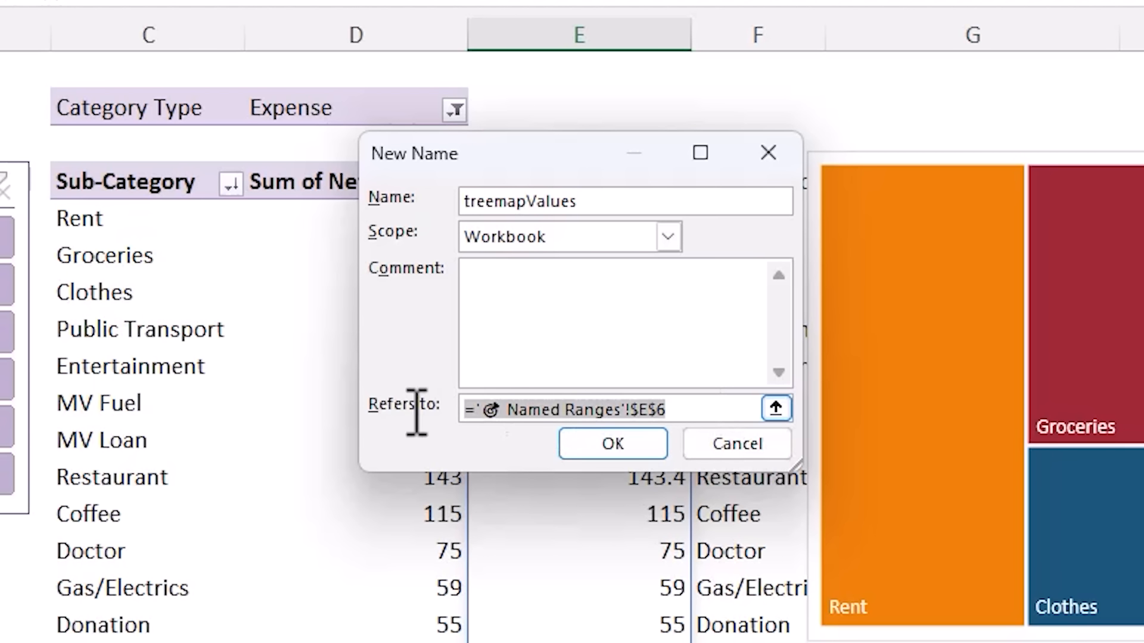
key(ctrl+v)
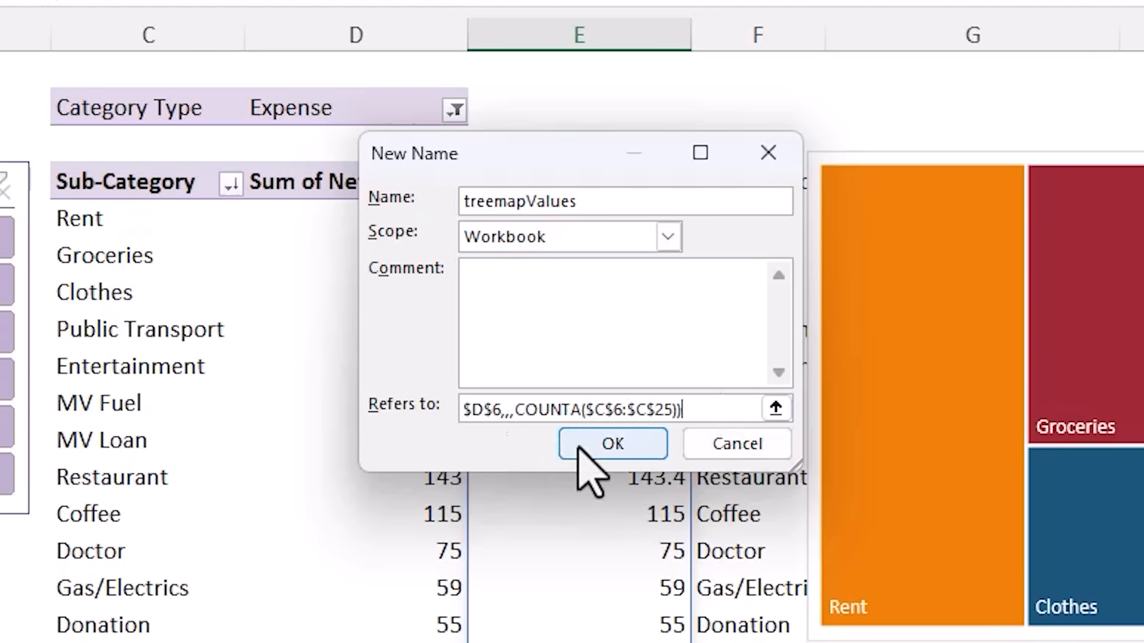
click(603, 444)
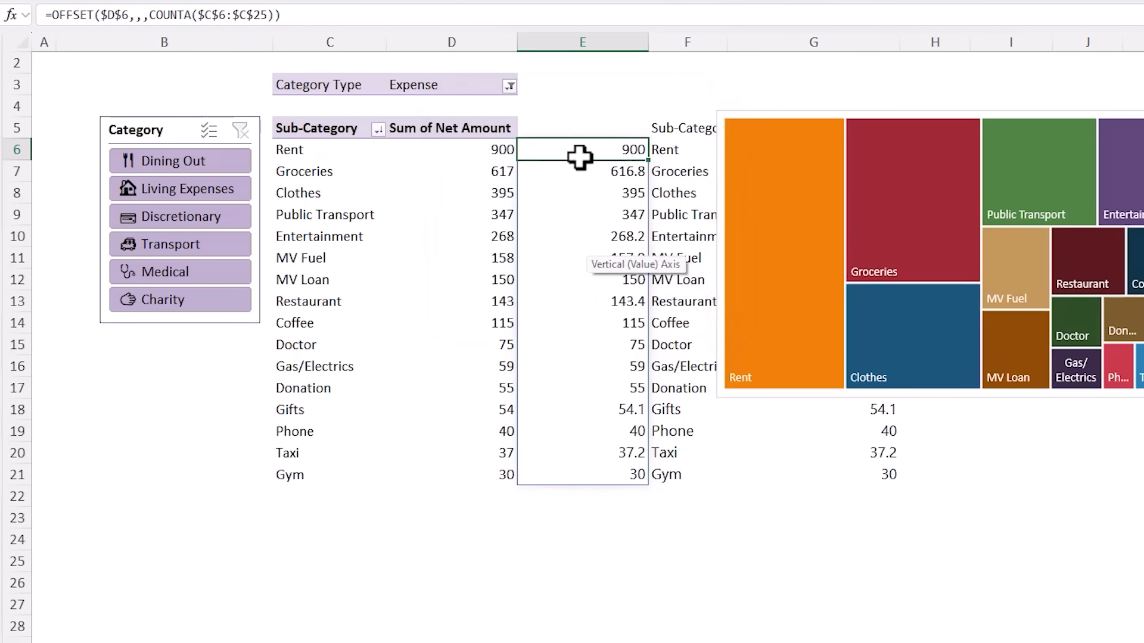
Clear the OFFSET formula from E6 and move the treemap closer to the PivotTable.
key(Delete)
drag(763, 113, 617, 112)
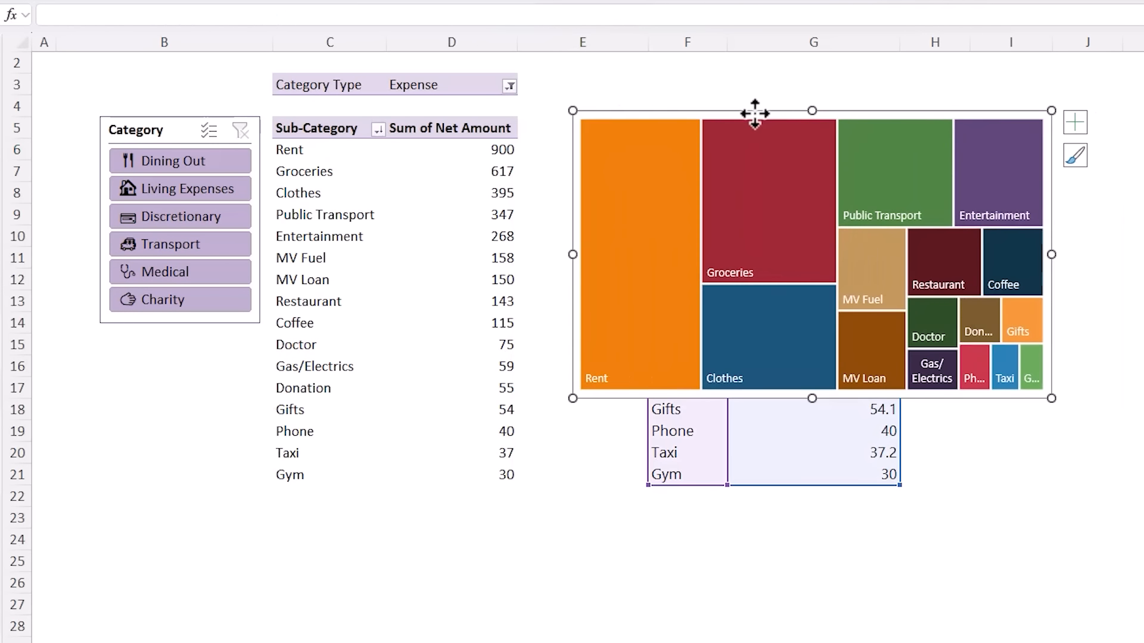
Edit the Sum of Net Amount series in the treemap's data source and set its series name to cell $D$5.
right_click(620, 114)
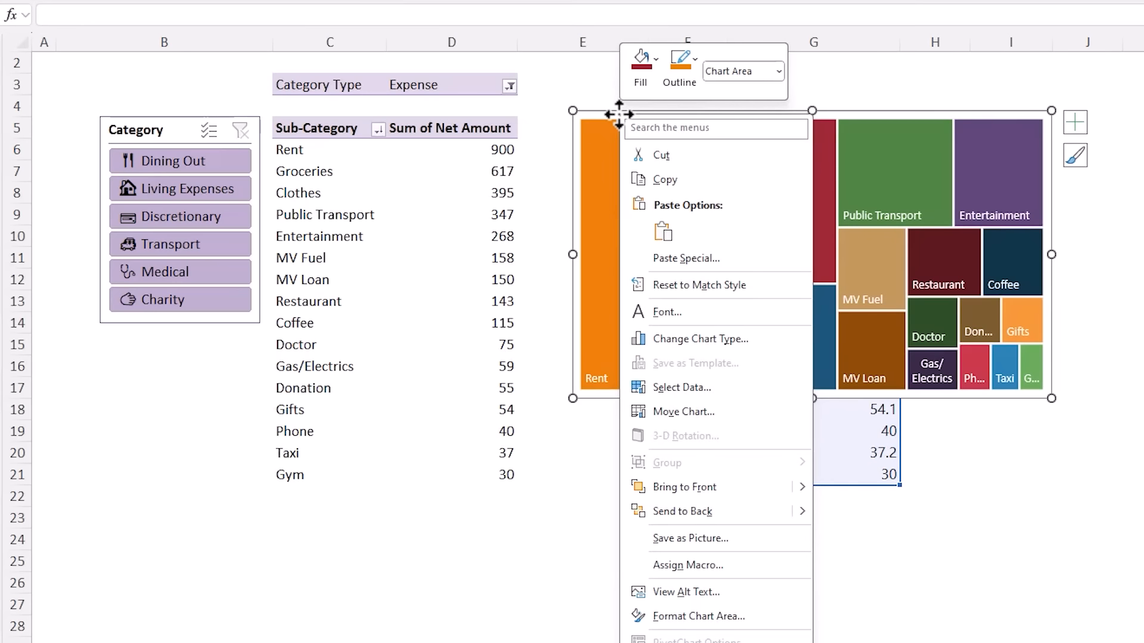
click(721, 388)
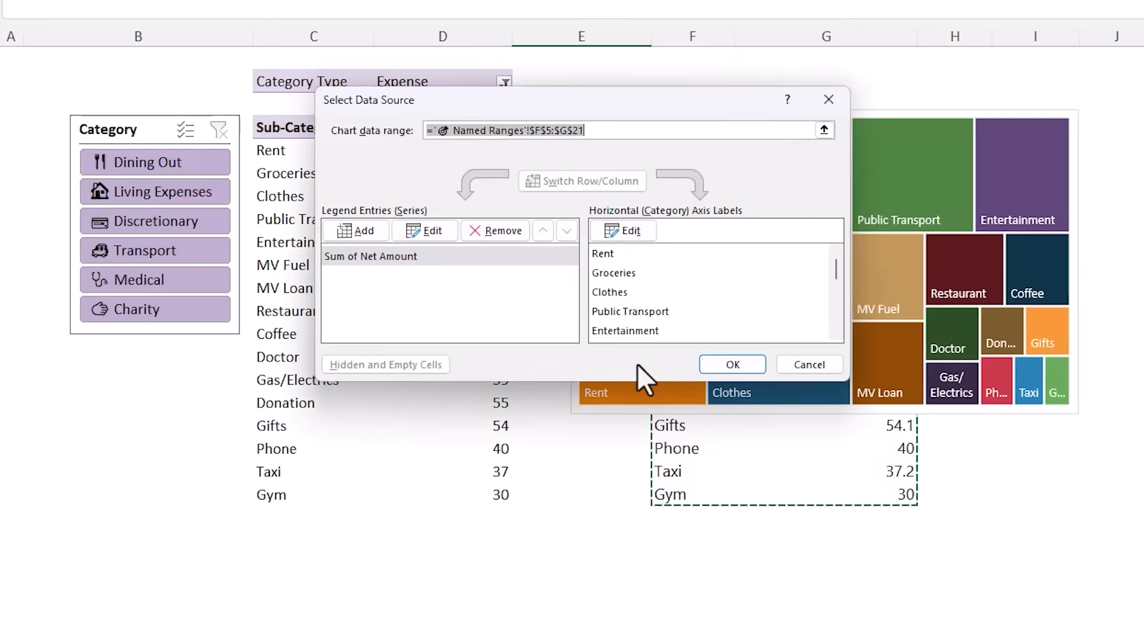
click(441, 256)
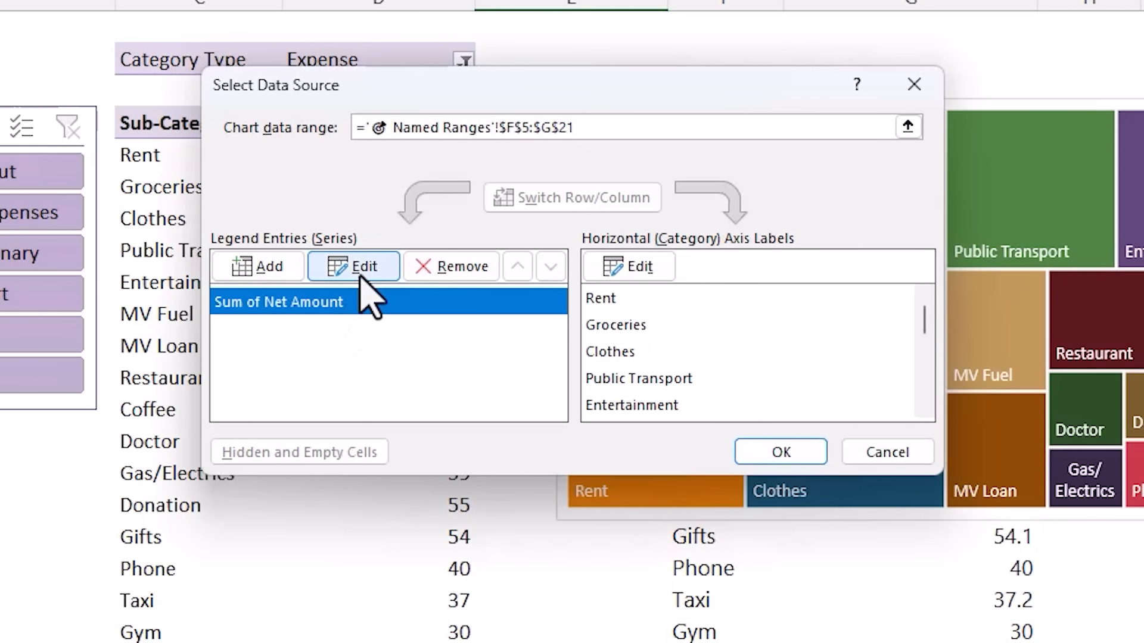
click(361, 277)
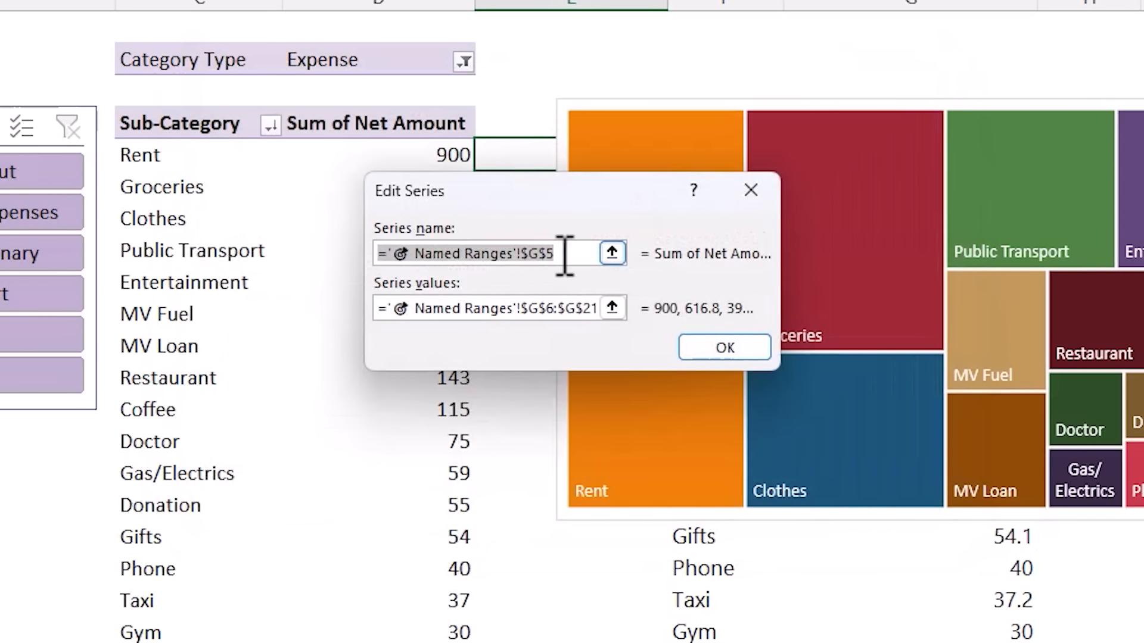
click(565, 256)
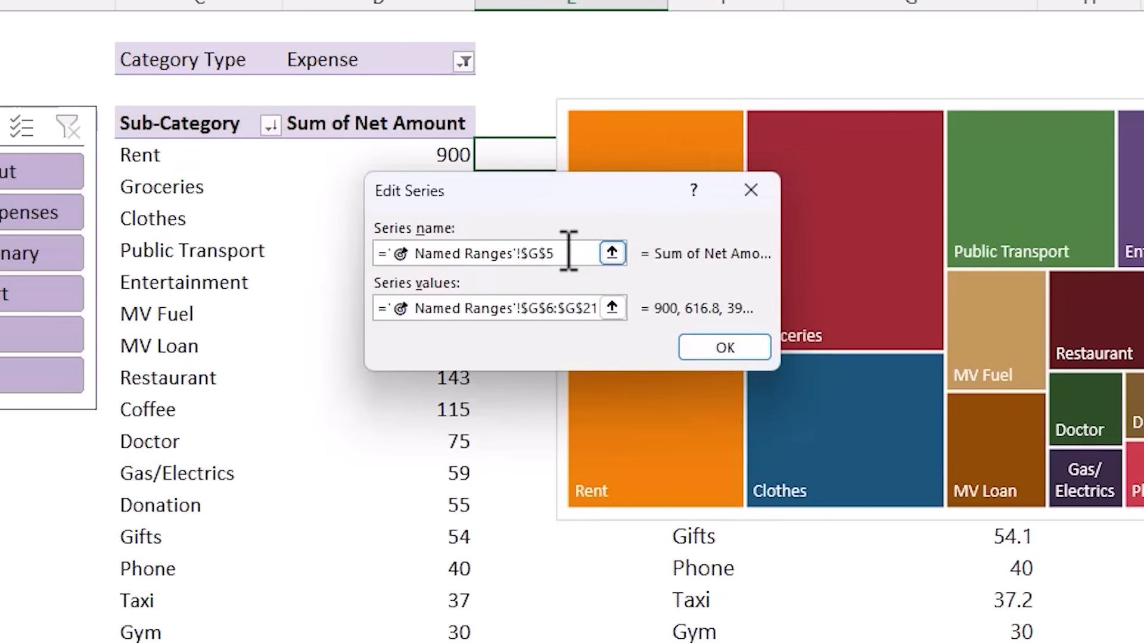
drag(566, 254, 369, 253)
click(332, 123)
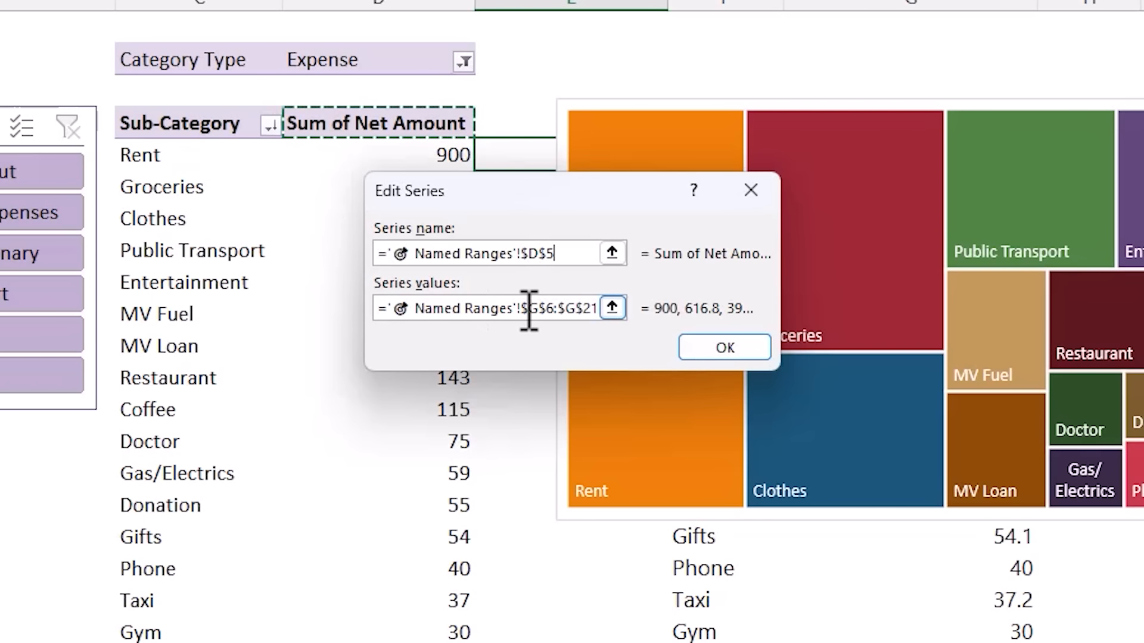
Replace the cell range in the series values with the name treemapValues, keeping the sheet prefix, and accept the series edit.
drag(522, 308, 596, 310)
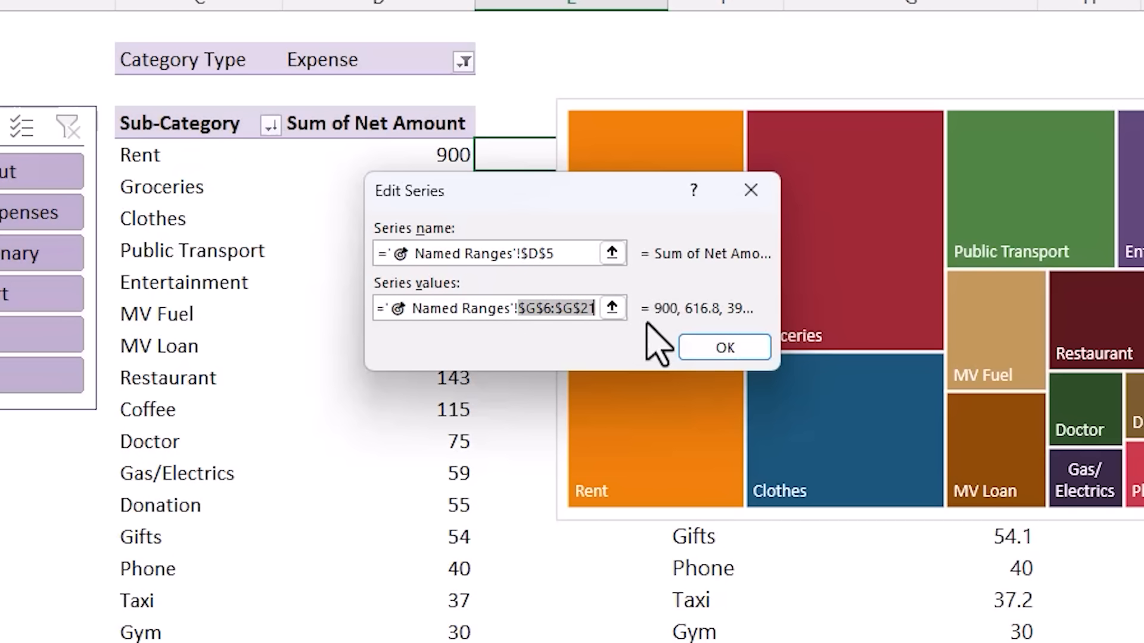
key(BackSpace)
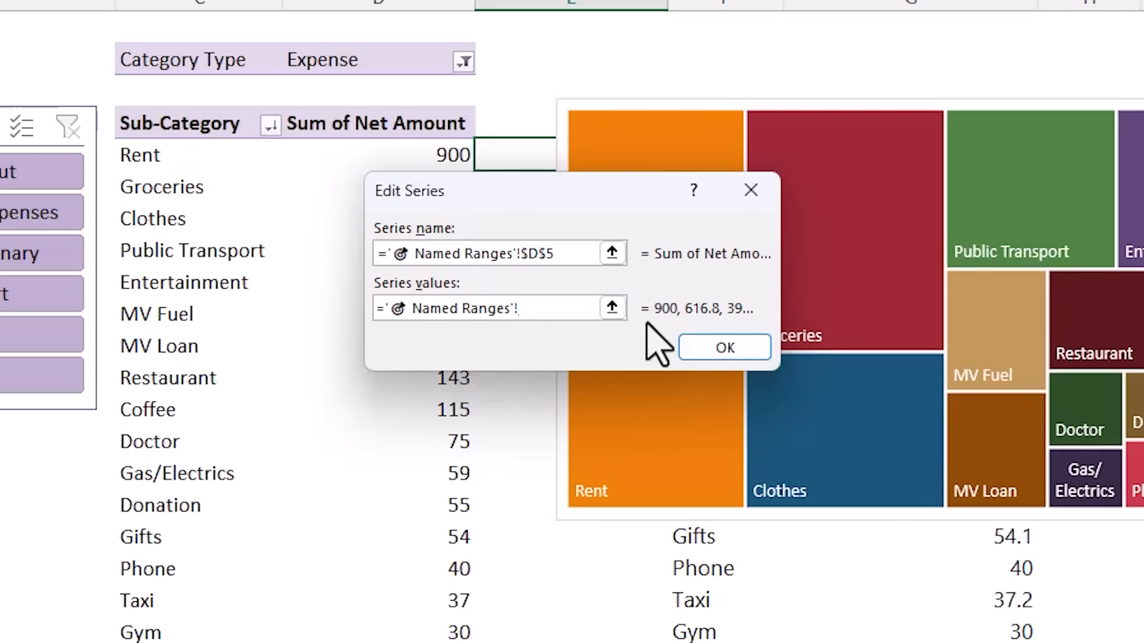
key(F3)
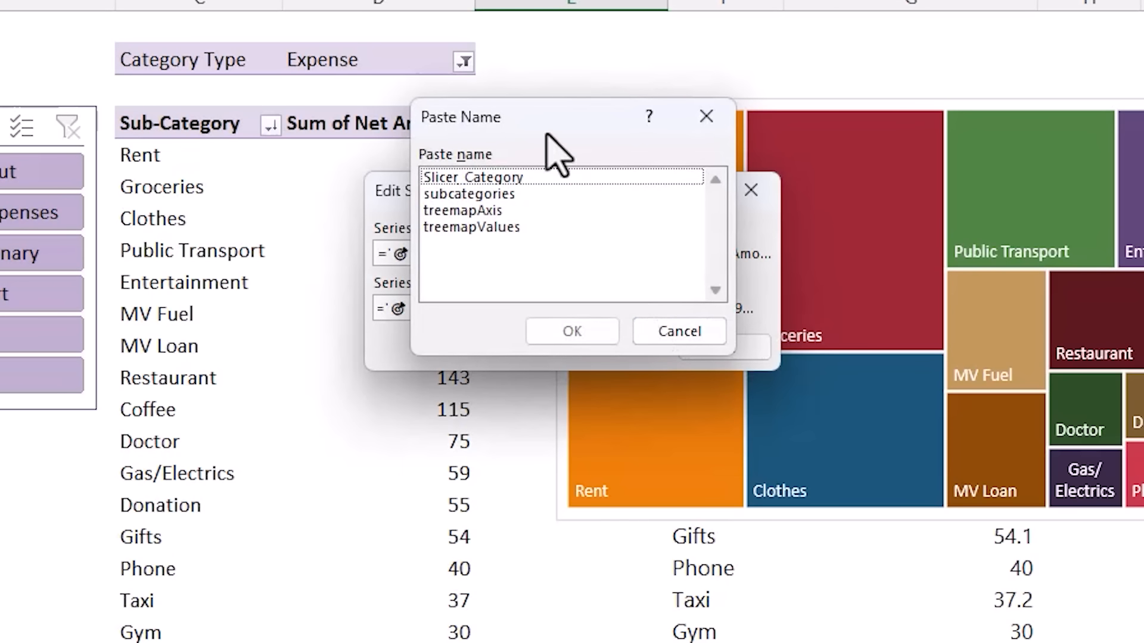
drag(549, 124, 660, 250)
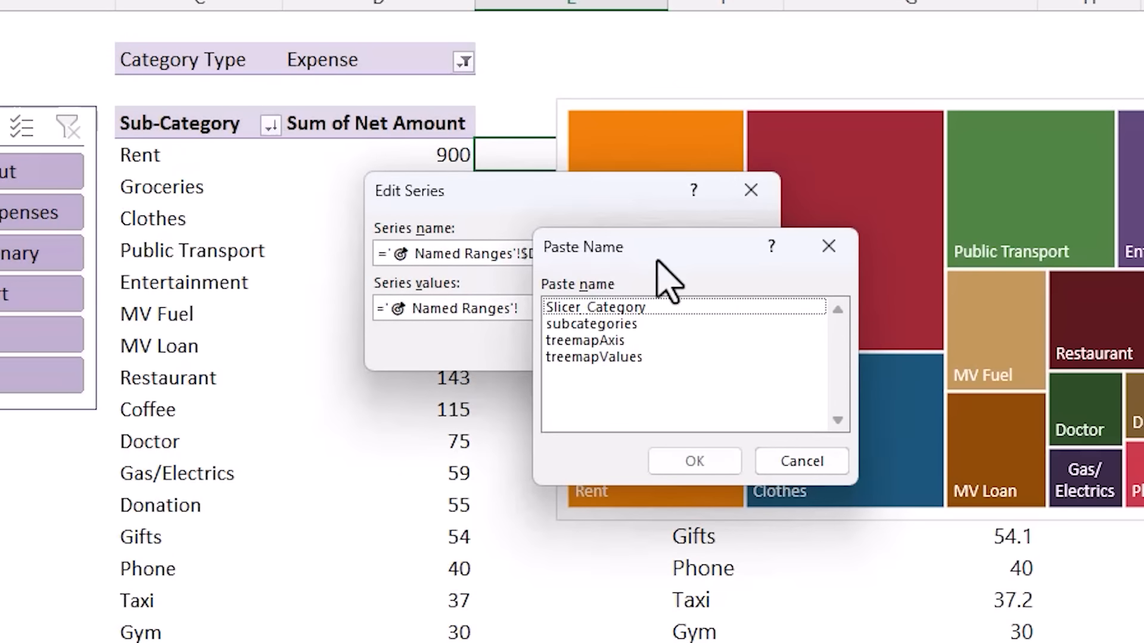
click(632, 357)
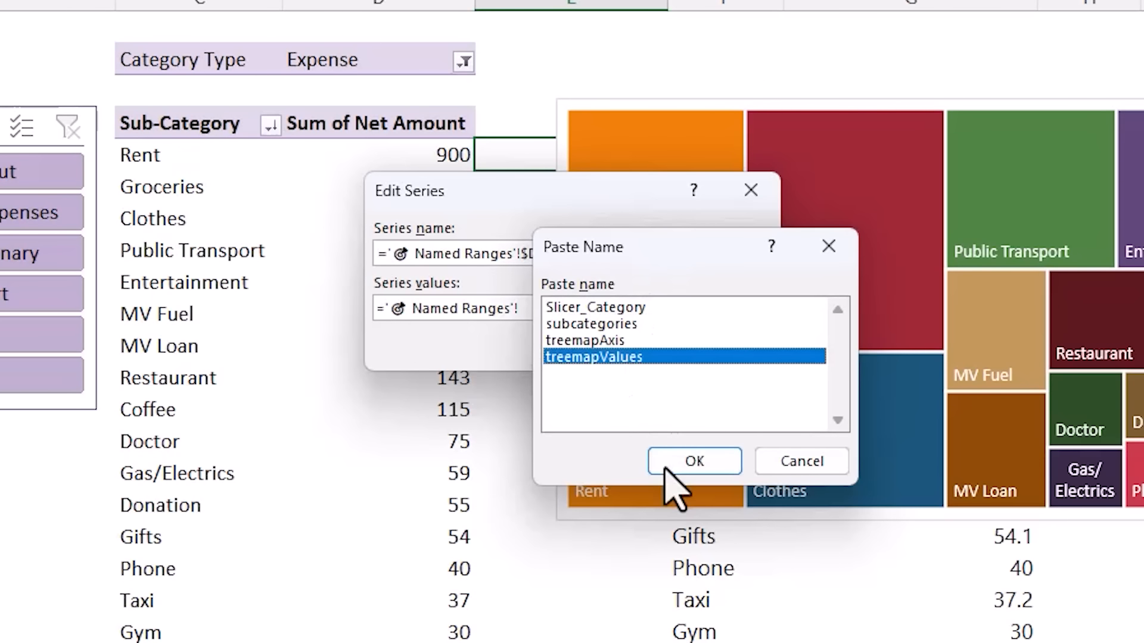
click(667, 469)
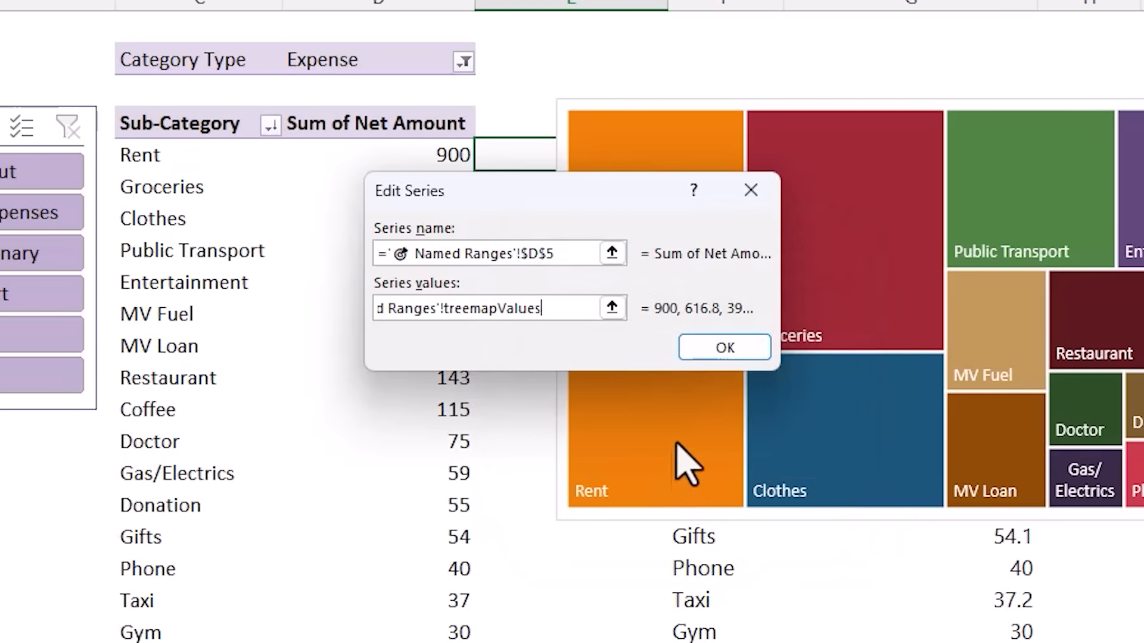
click(723, 349)
Replace the cell range in the treemap's axis labels with the name treemapAxis, keeping the sheet prefix, and apply the data source changes.
click(626, 271)
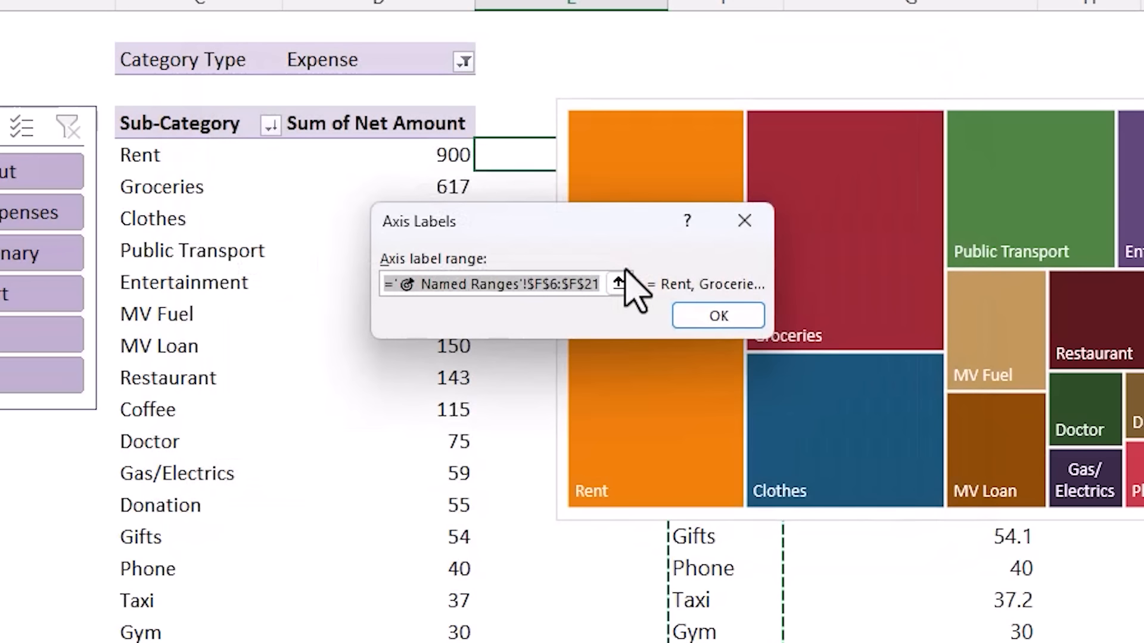
click(536, 284)
drag(534, 283, 621, 286)
key(BackSpace)
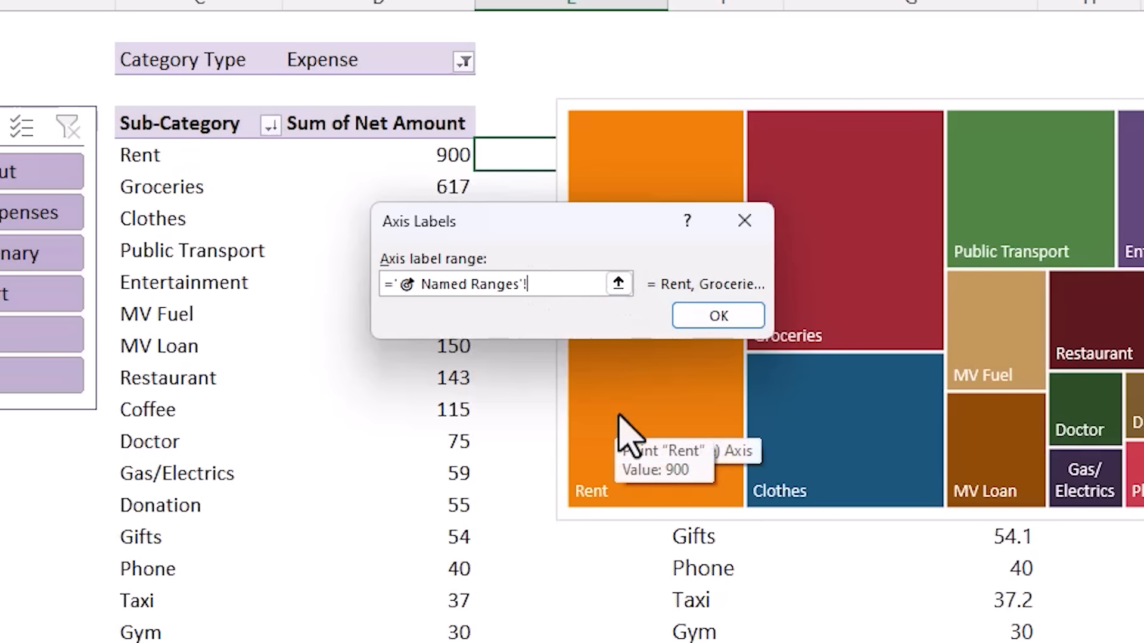
key(F3)
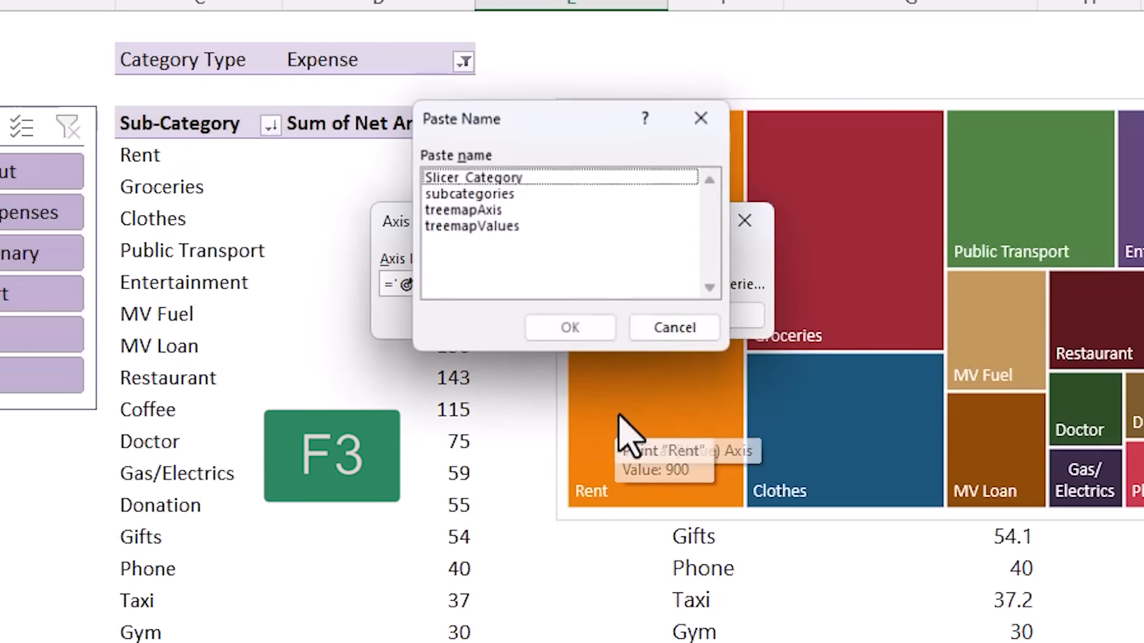
click(507, 213)
click(572, 331)
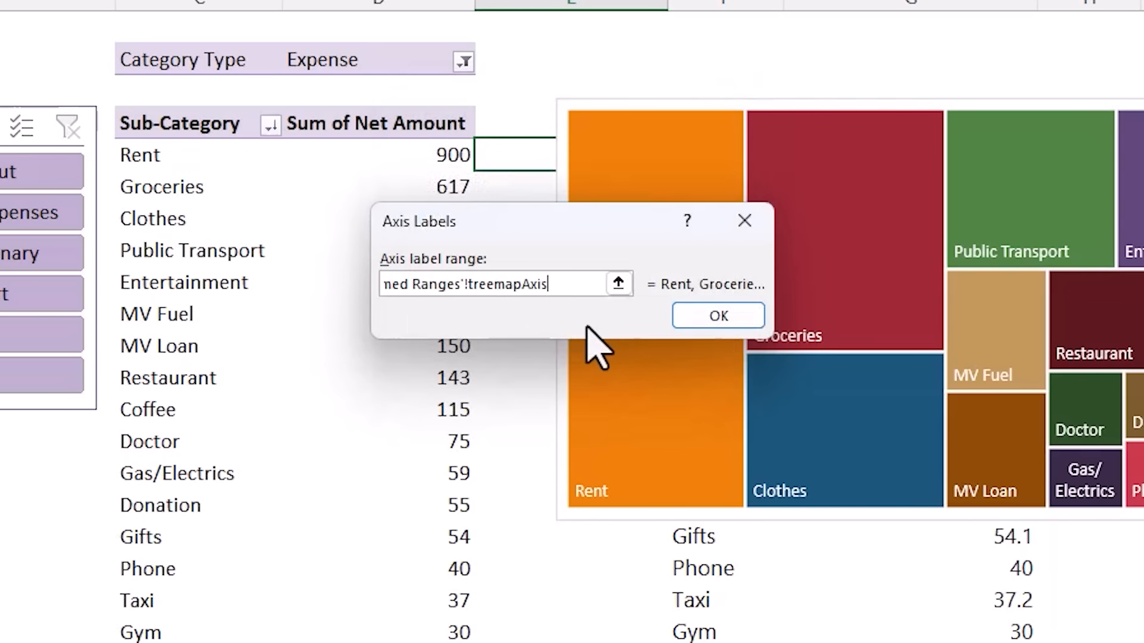
click(724, 318)
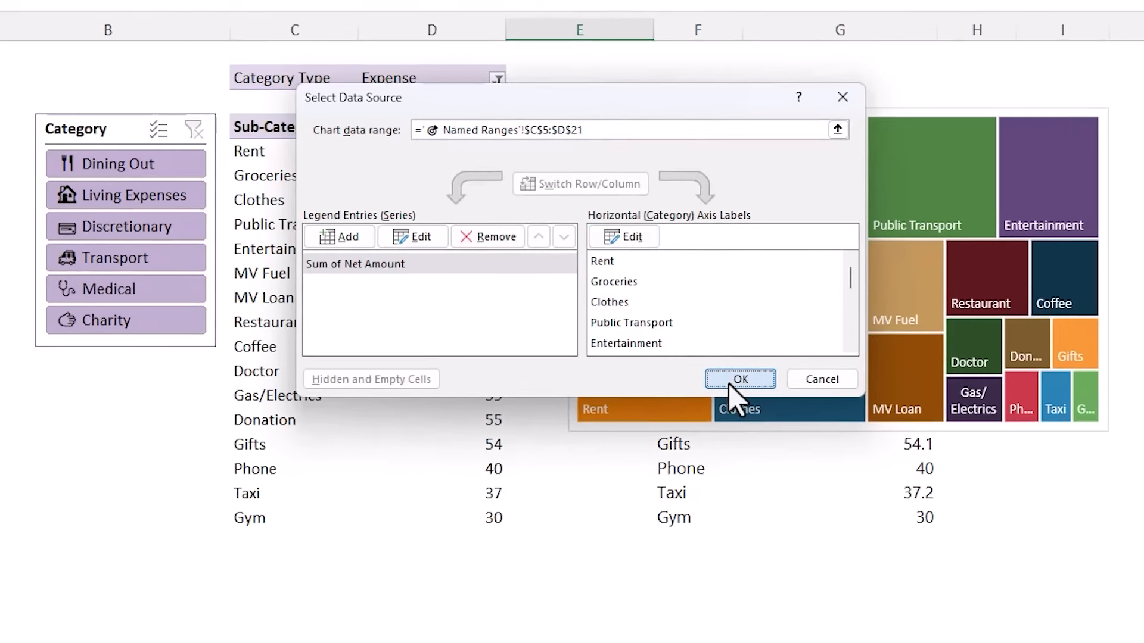
click(768, 457)
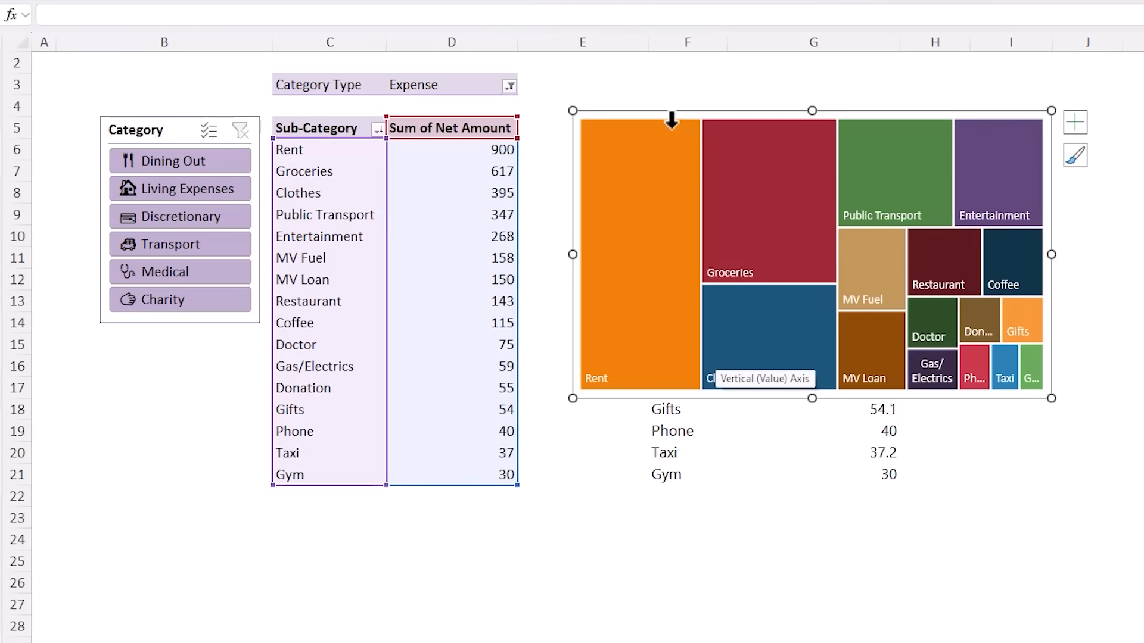
Delete the helper data in columns F and G starting at F5, and place the treemap beside the PivotTable.
drag(613, 111, 617, 226)
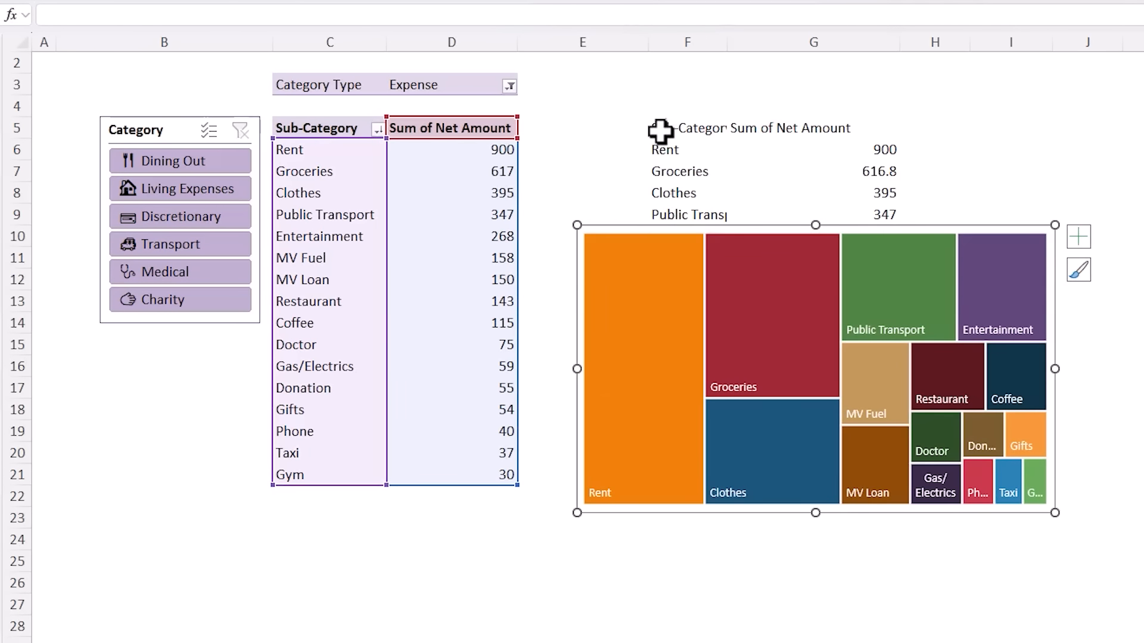
click(660, 130)
key(ctrl+shift+Down)
key(ctrl+shift+Right)
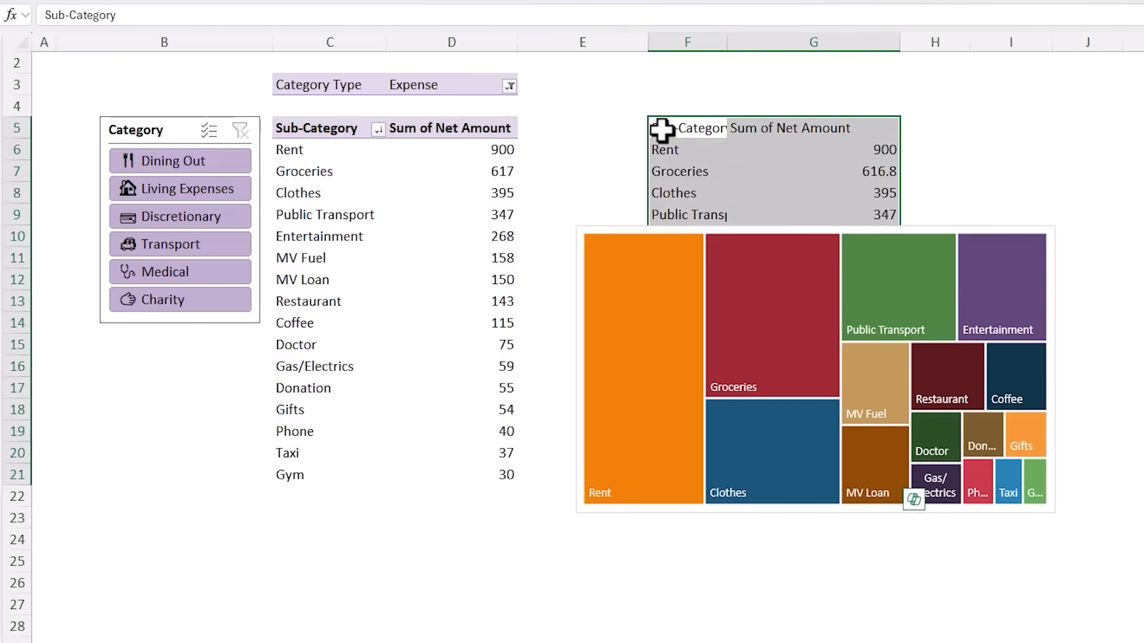
key(Delete)
drag(644, 226, 623, 120)
click(166, 369)
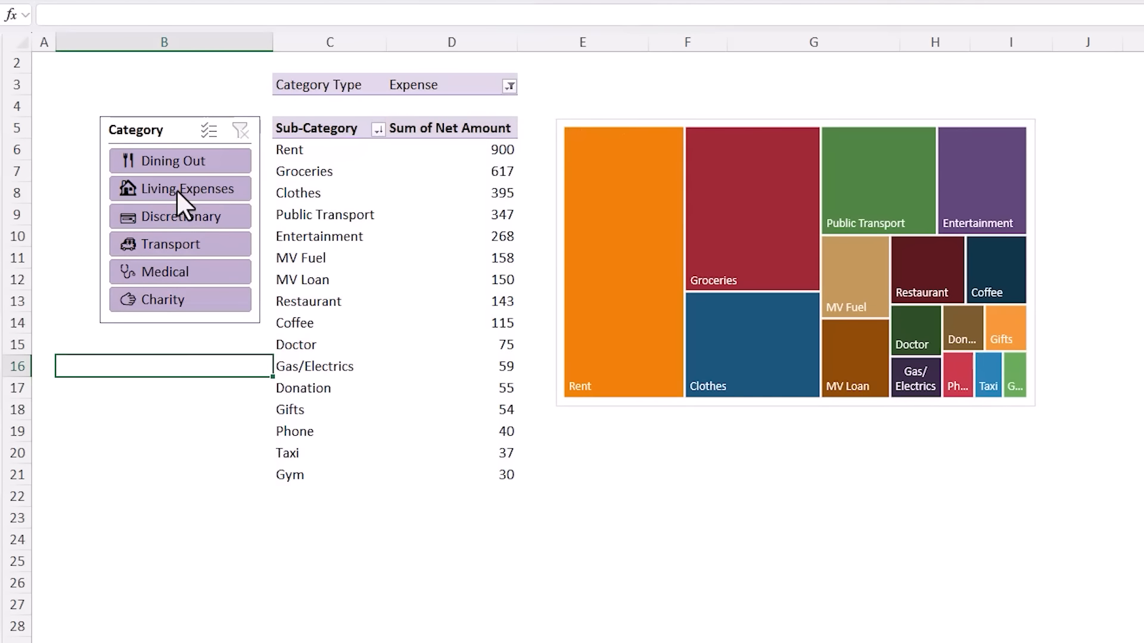
Filter the PivotTable and treemap with the Category slicer to Living Expenses, Discretionary and Dining Out.
click(177, 190)
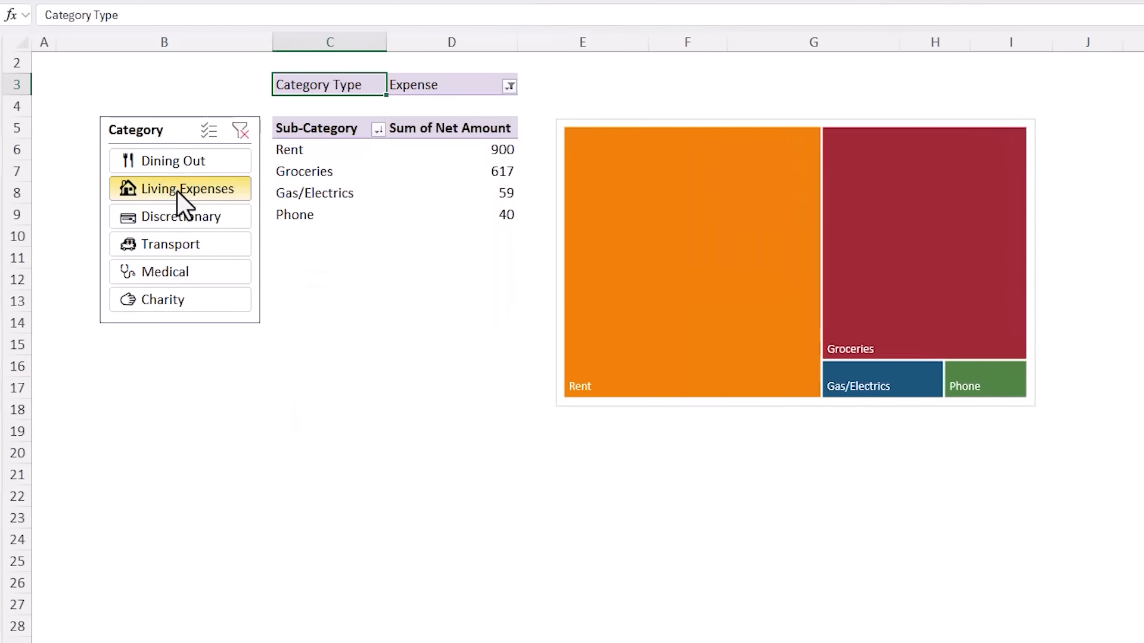
ctrl+click(188, 206)
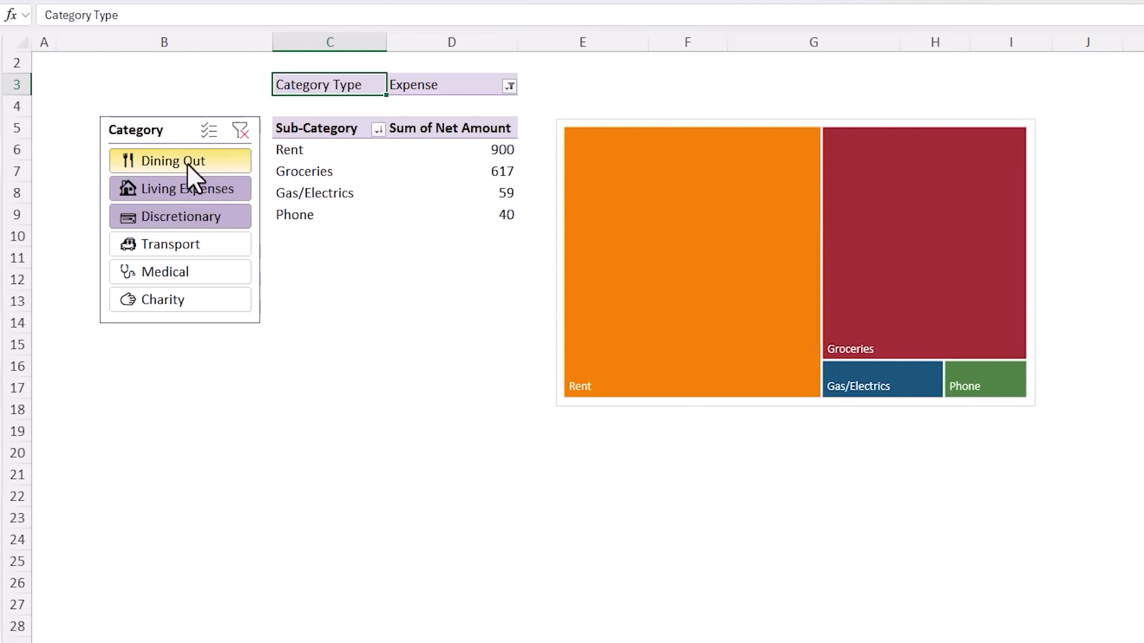
ctrl+click(187, 163)
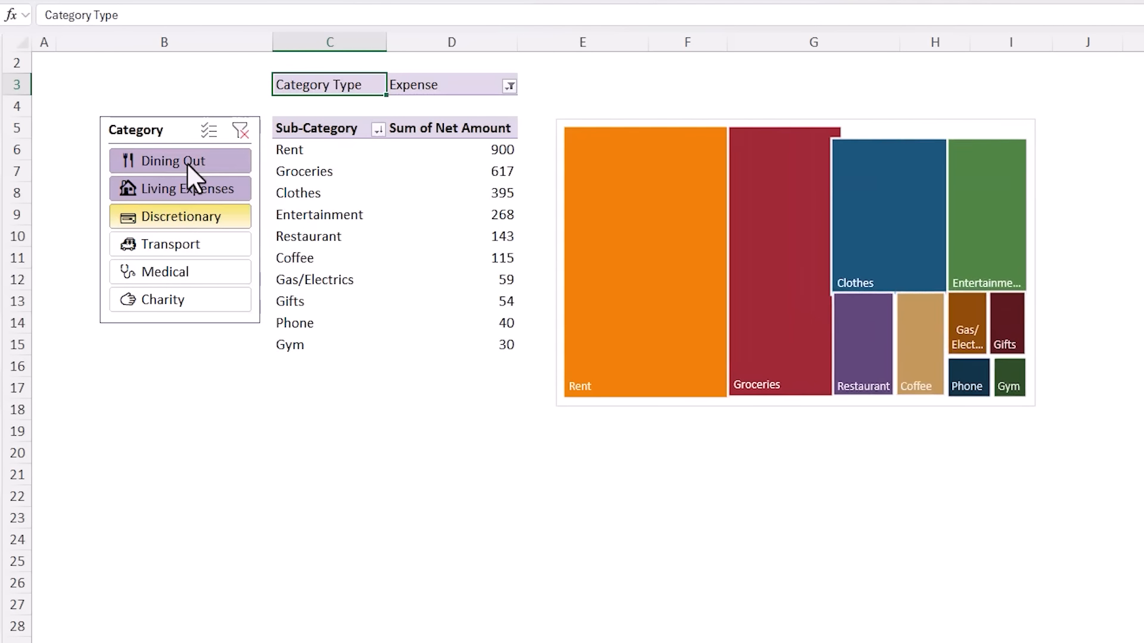
Change the Category slicer selection to Transport, Medical and Charity.
click(171, 242)
ctrl+click(173, 275)
ctrl+click(178, 296)
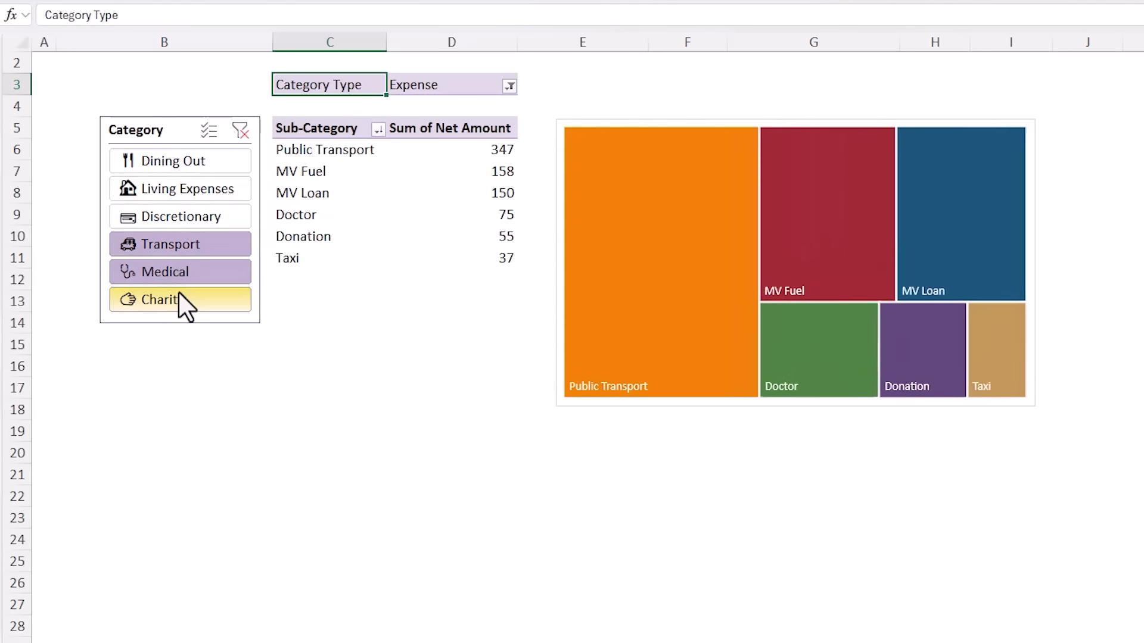
Select the word September in the title of the budget versus actual chart.
click(615, 125)
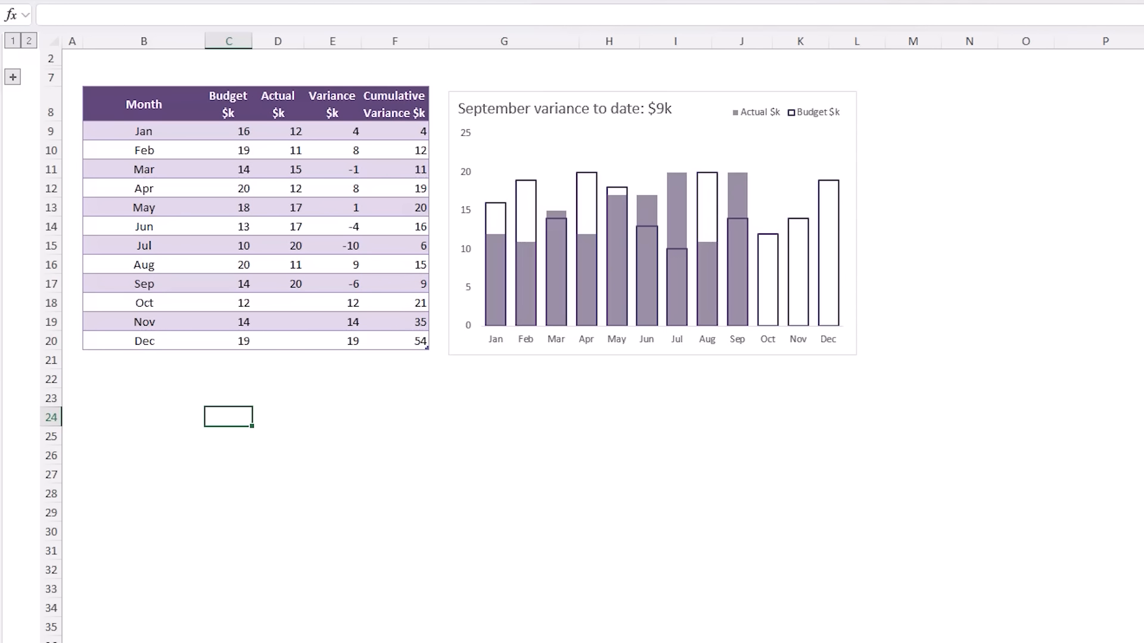
click(467, 110)
double_click(477, 109)
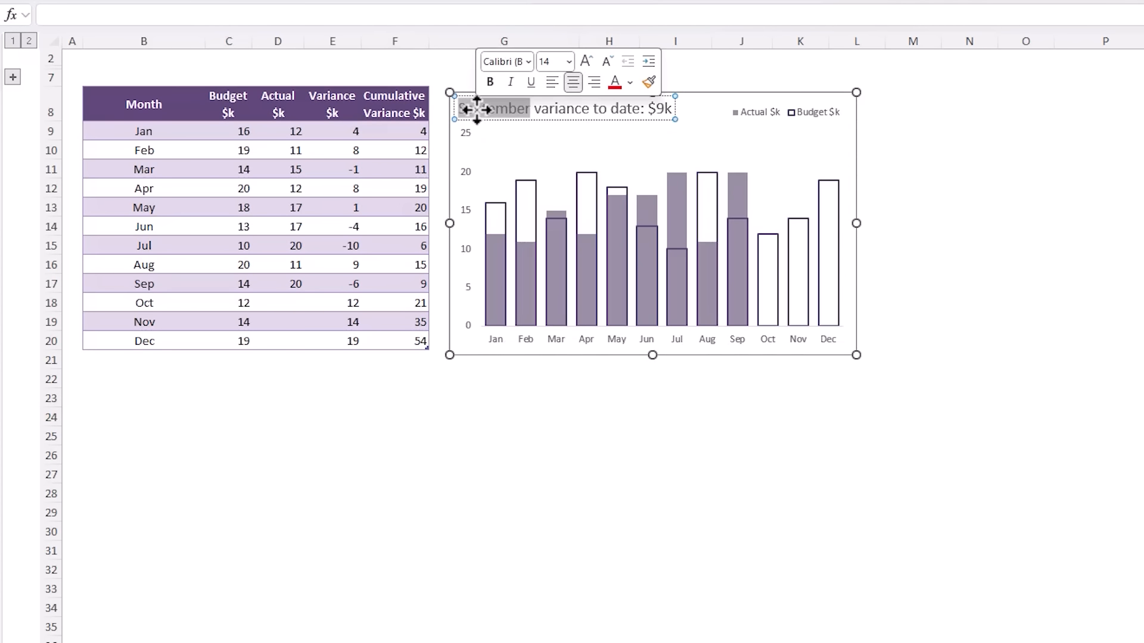
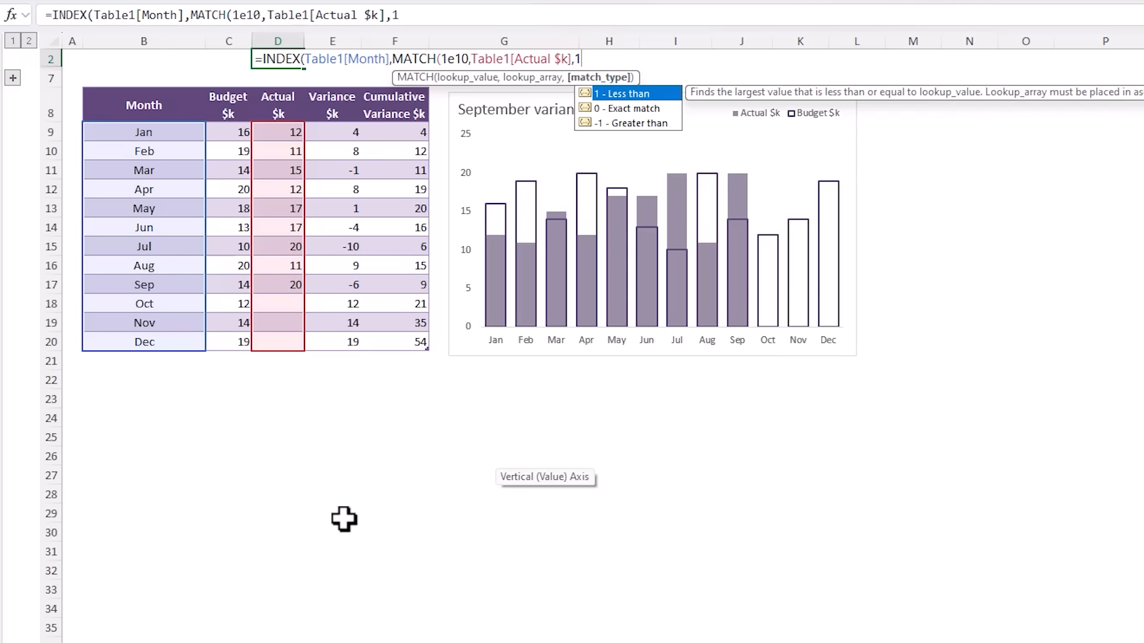
Complete the formula in D2 as =INDEX(Table1[Month],MATCH(1e10,Table1[Actual $k],1)).
text()))
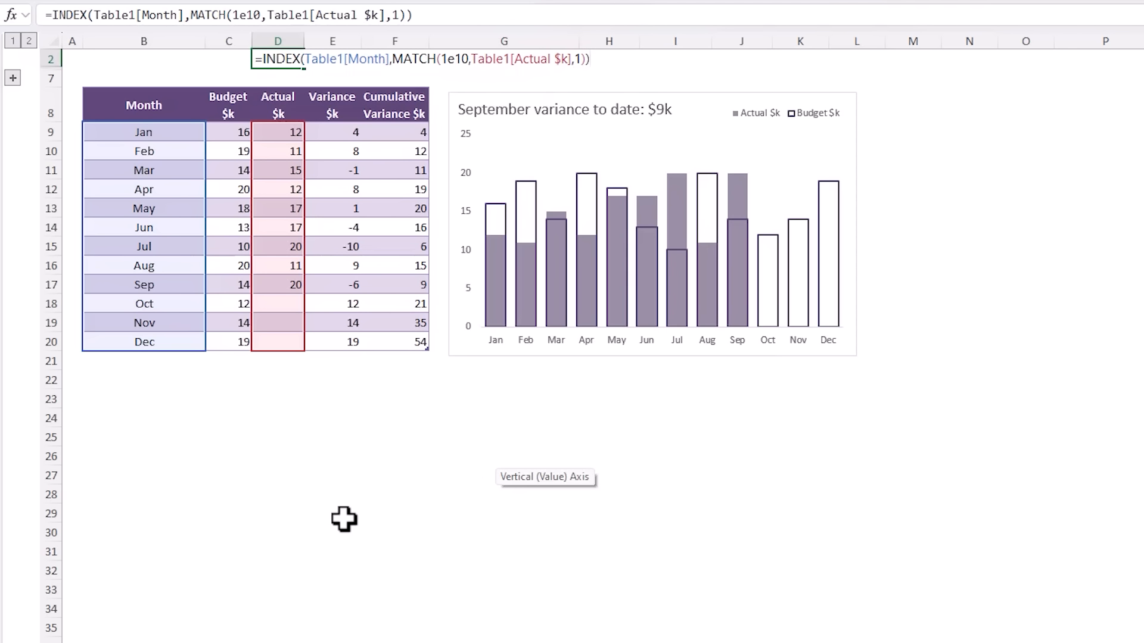
key(Return)
key(Up)
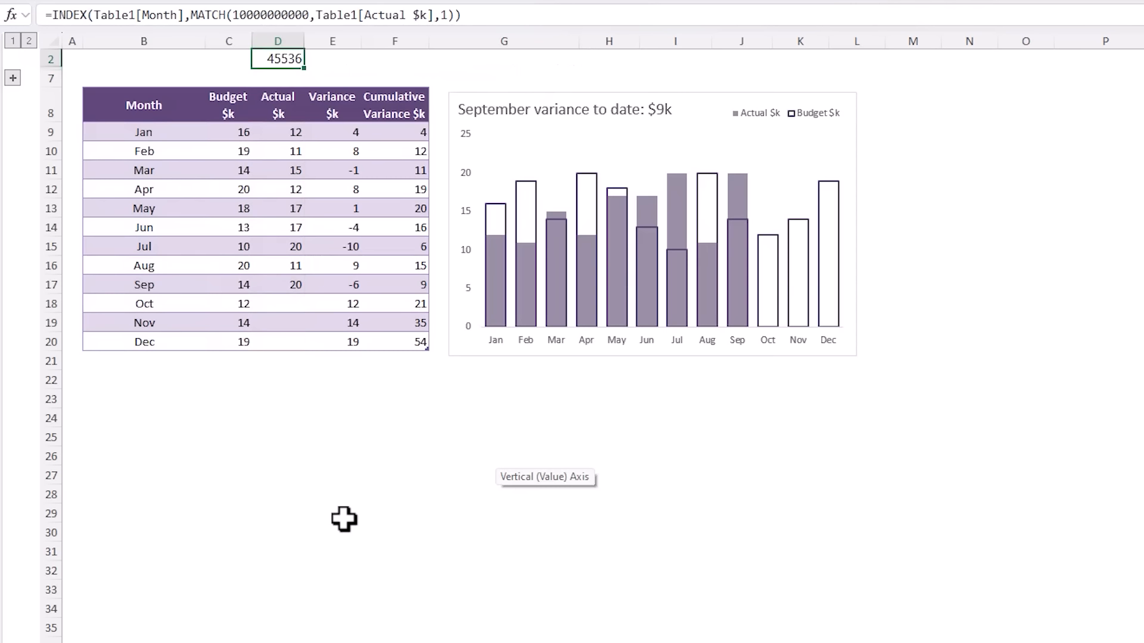
Examine the underlying dates of the Month column cells, going down from January to September.
click(162, 132)
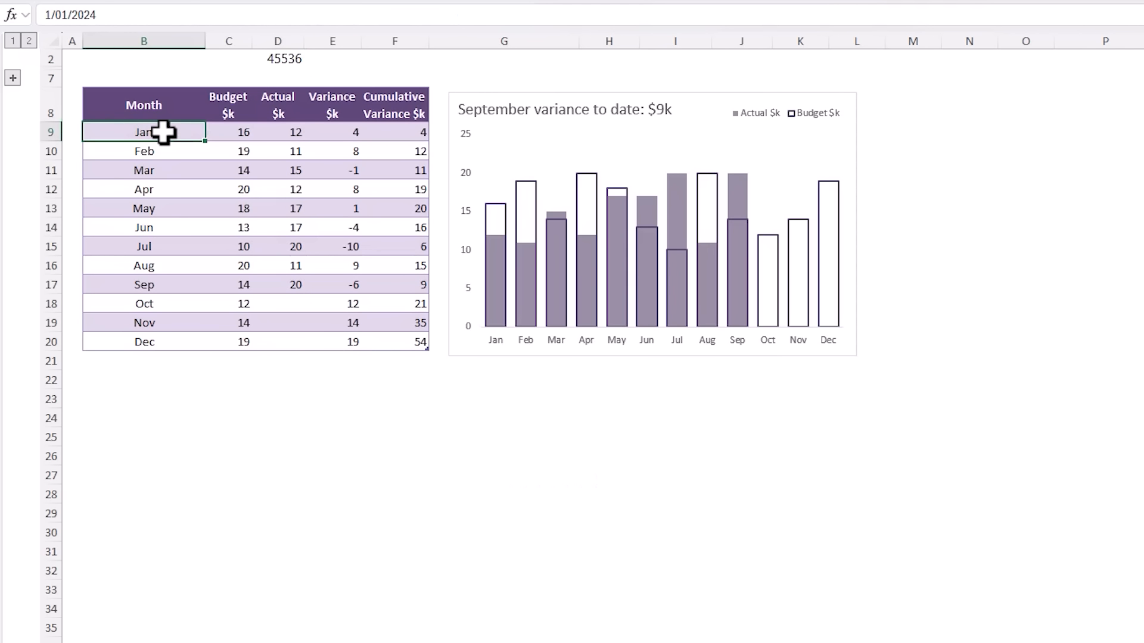
key(Down)
key(Down)
key(Down)
key(Down)
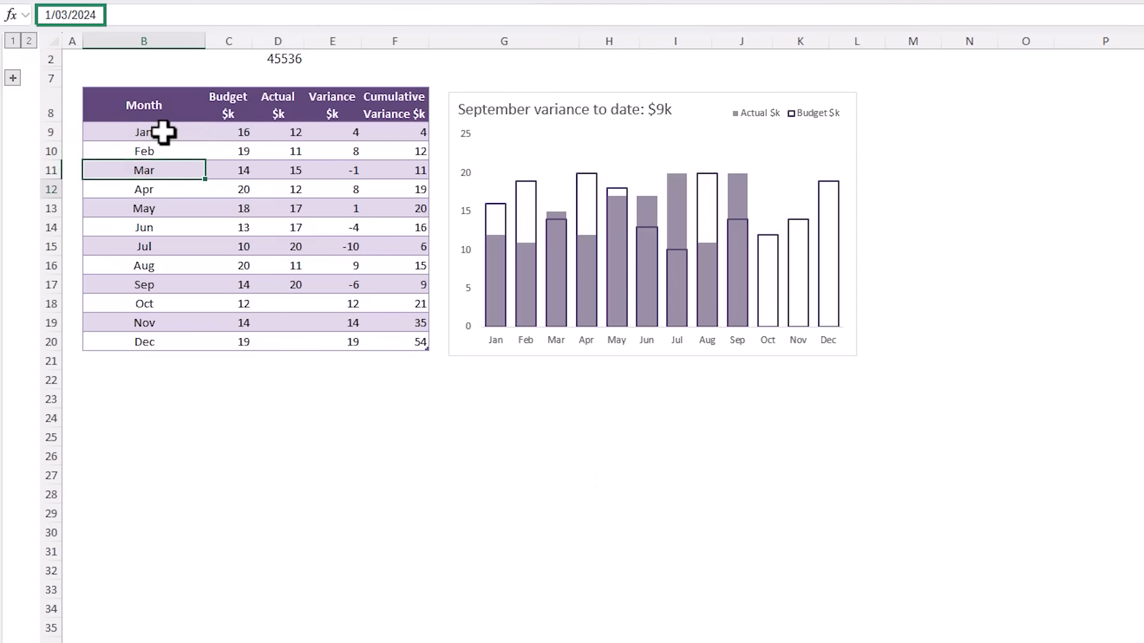
key(Down)
key(Down)
key(Down)
key(Down)
key(Down)
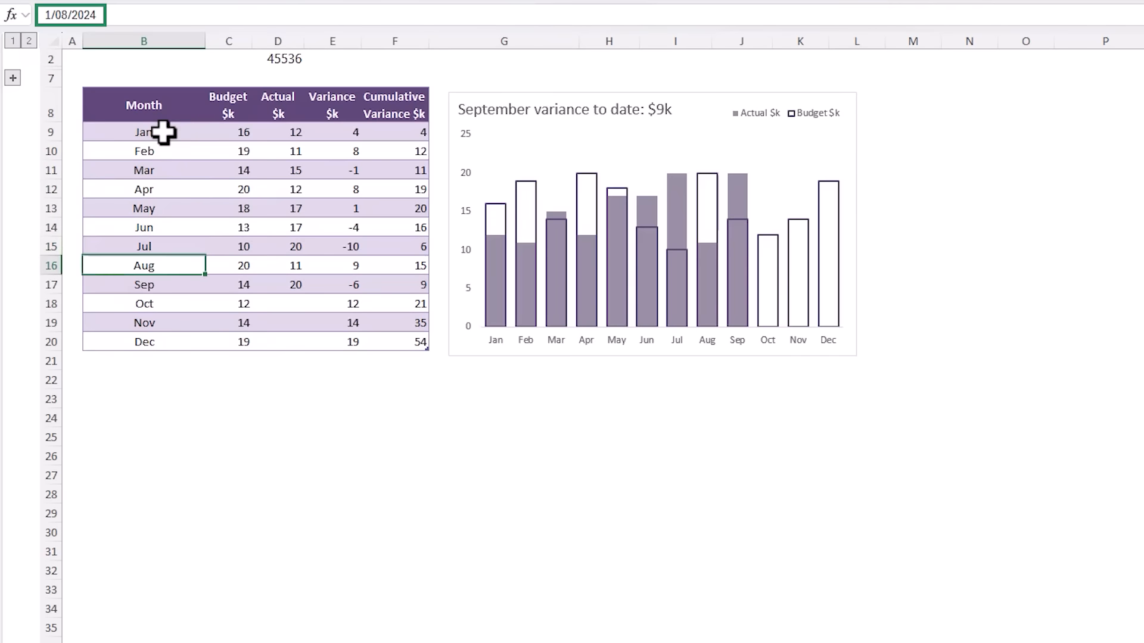
key(Up)
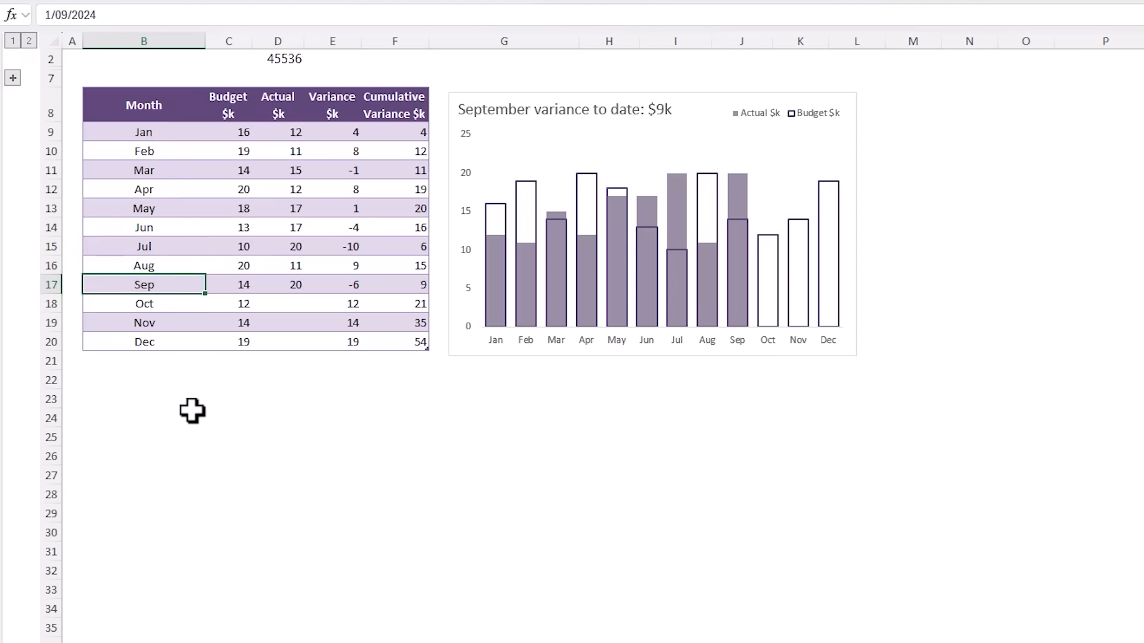
Wrap the INDEX formula in D2 in a TEXT function with the format "mmmm".
click(272, 59)
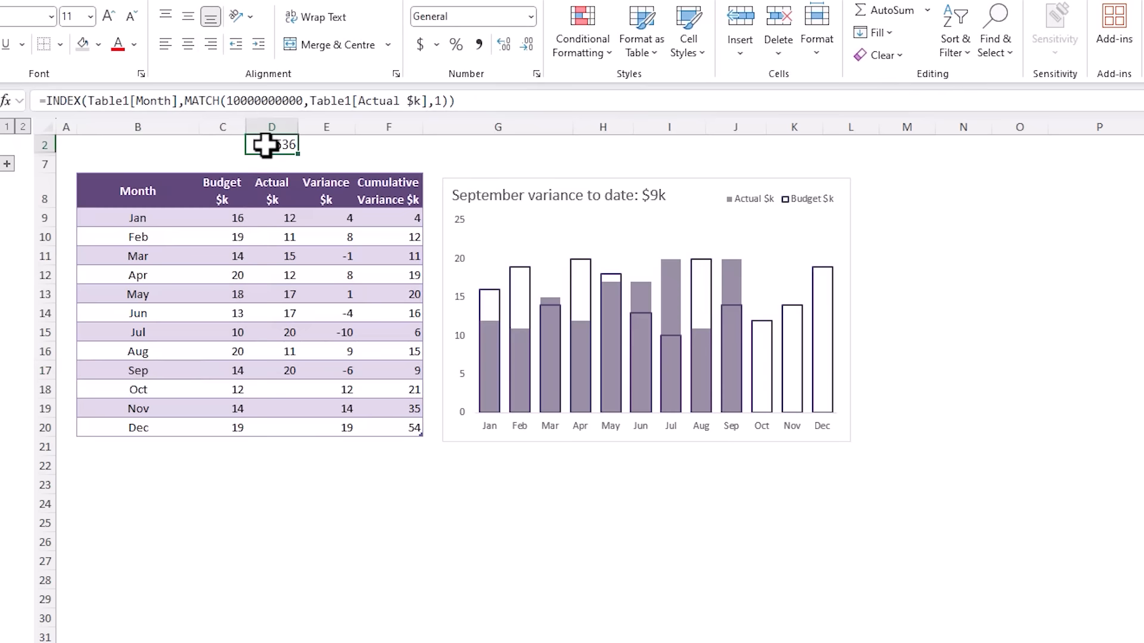
click(46, 100)
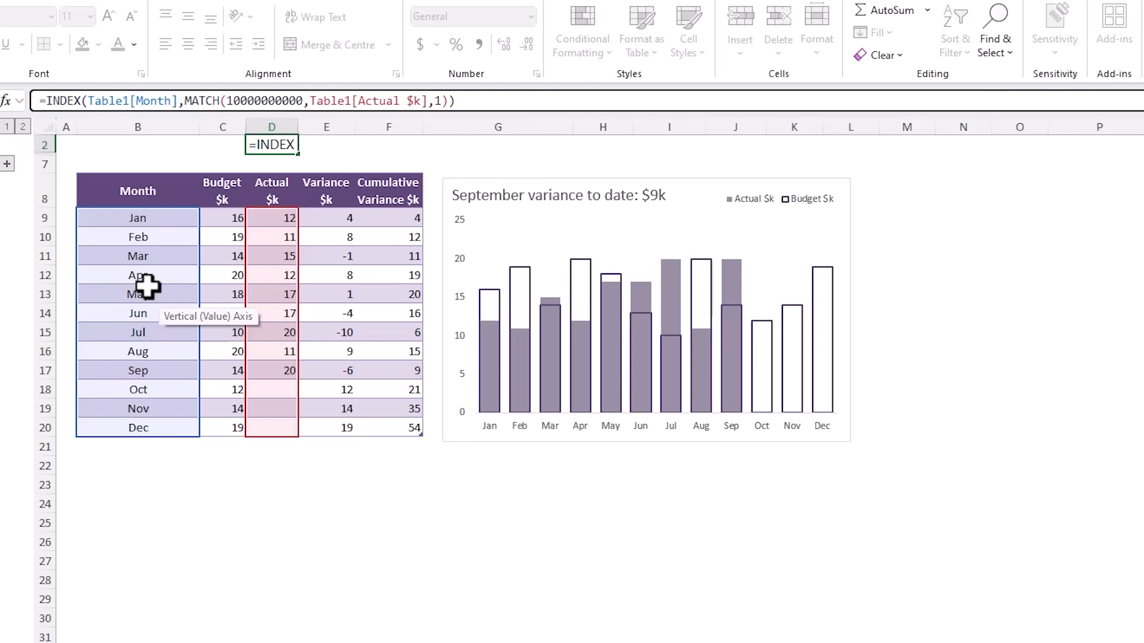
text(TEXT()
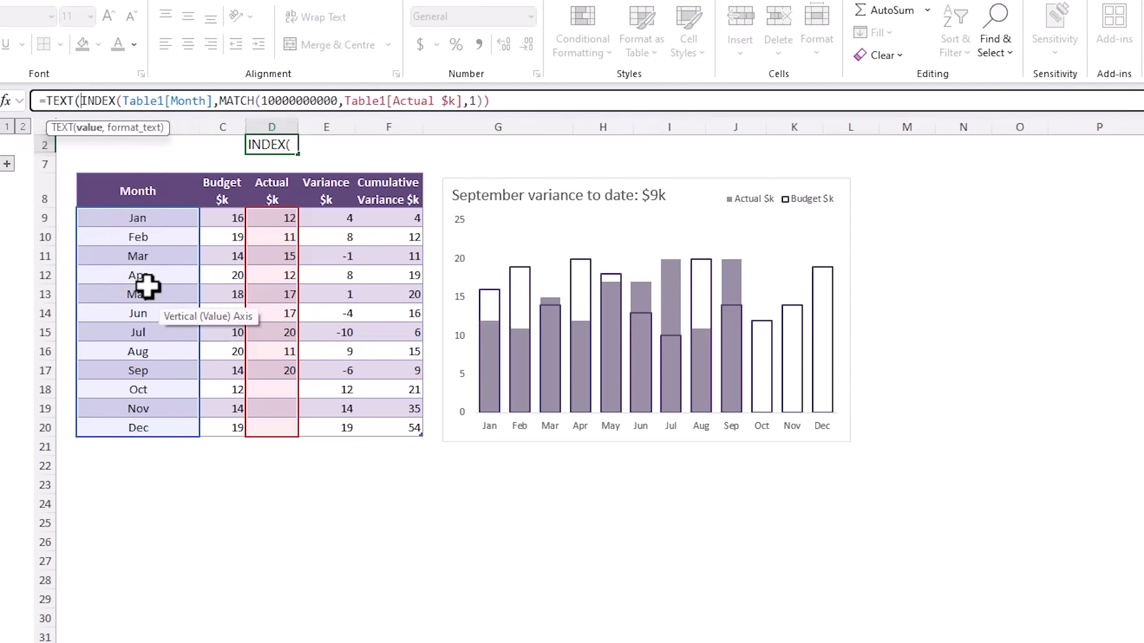
click(90, 128)
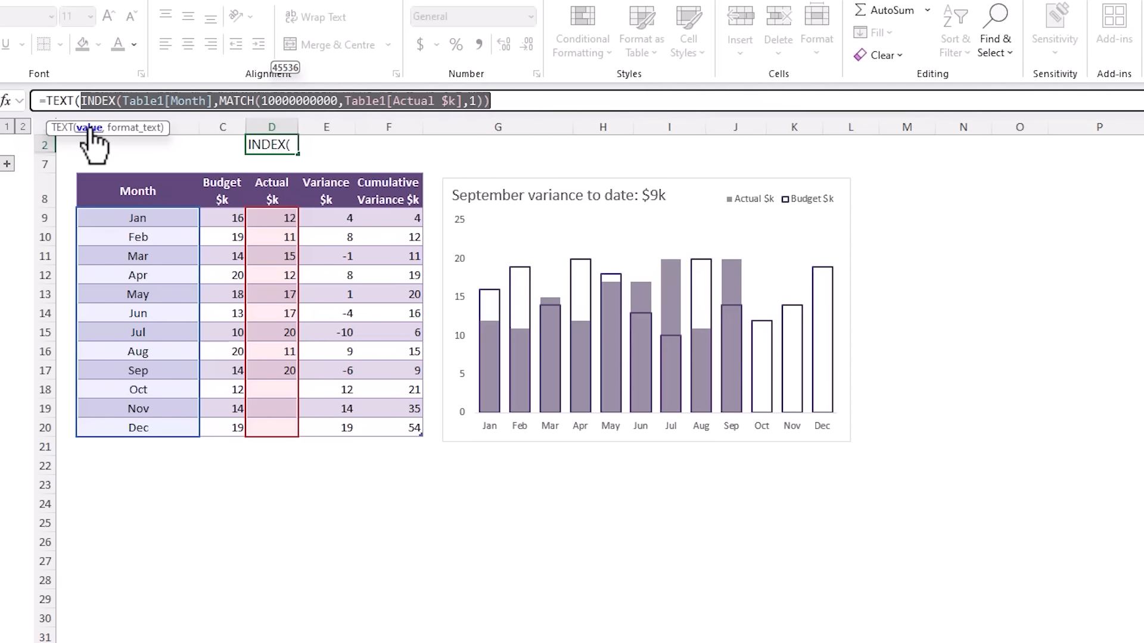
click(502, 102)
text(,)
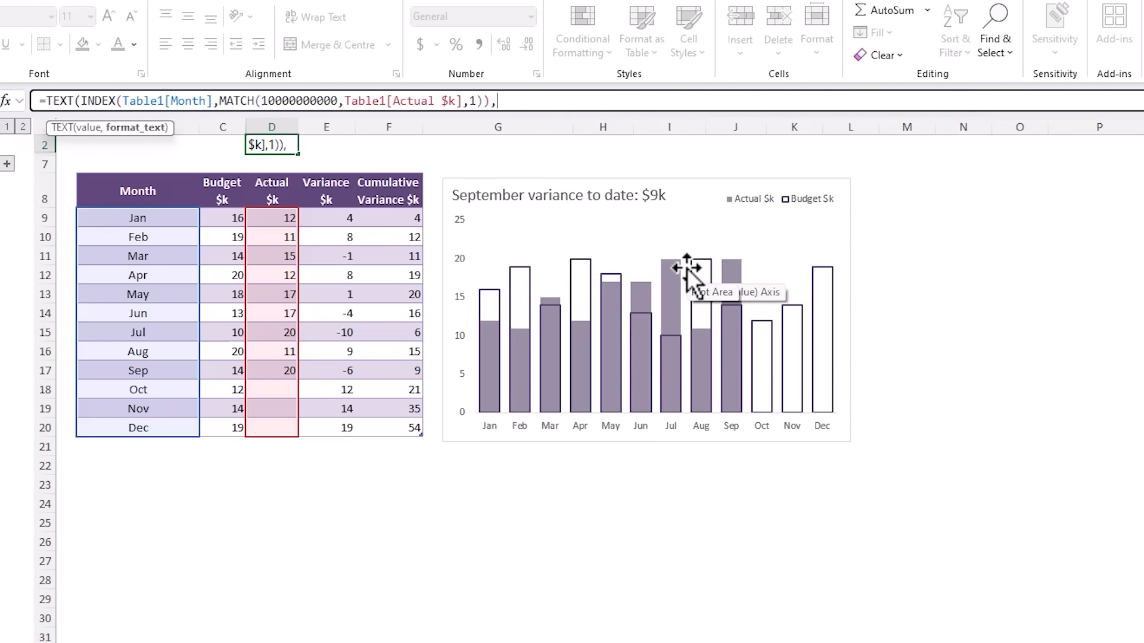
text("mmmm"))
key(ctrl+Return)
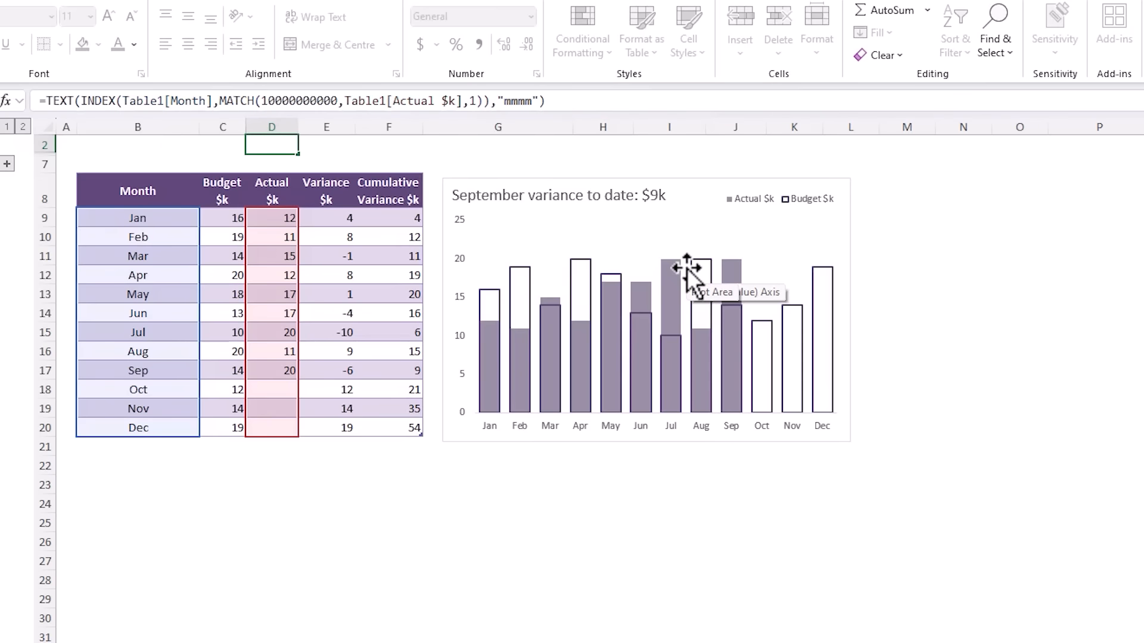
key(Down)
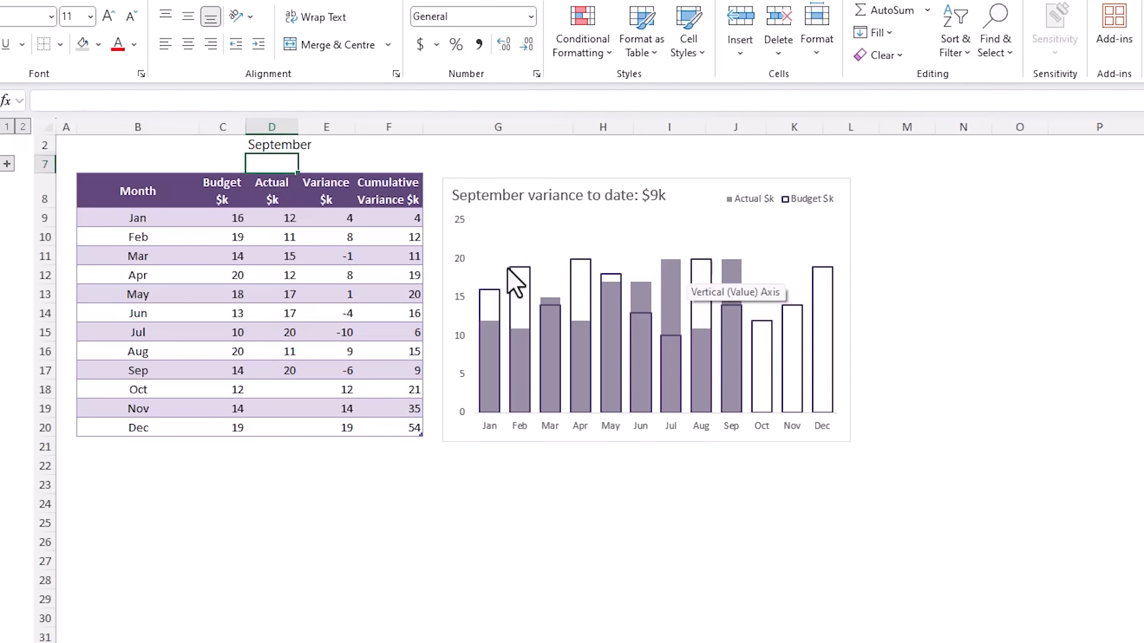
Append &" variance to date: " to the end of the formula in D2.
key(Up)
key(F2)
text(&" var)
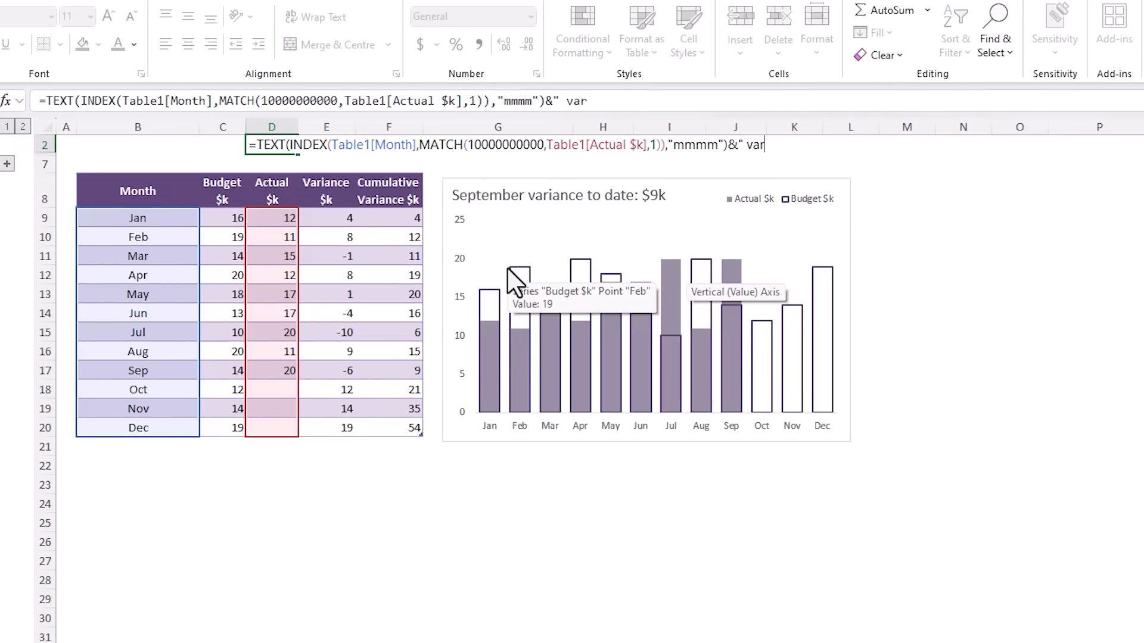
text(iance to date:)
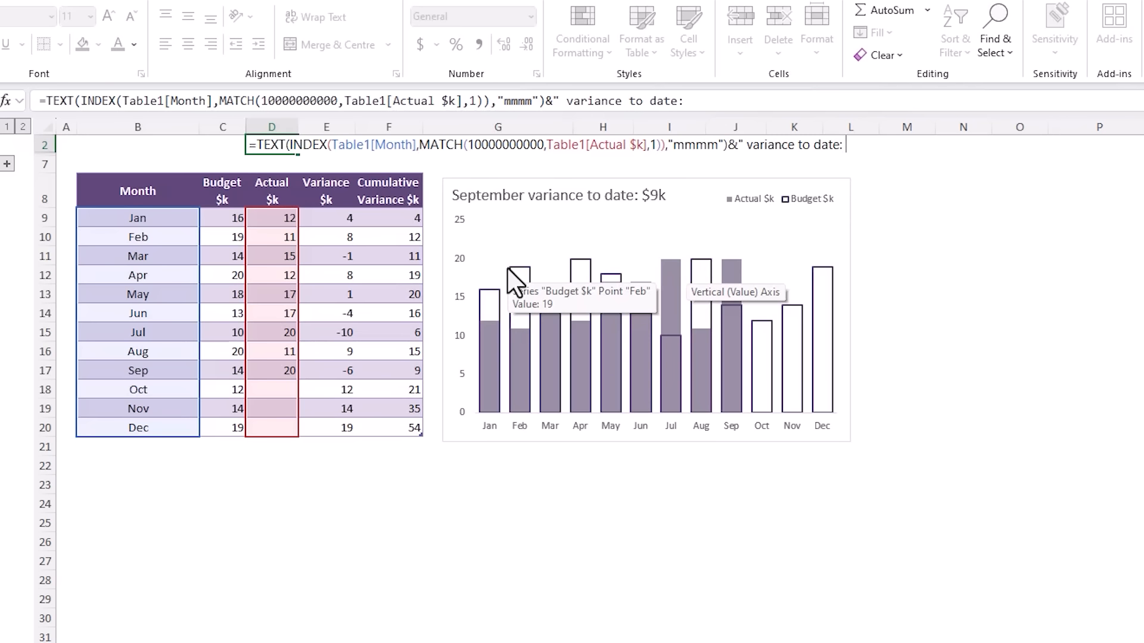
text( ")
key(ctrl+Return)
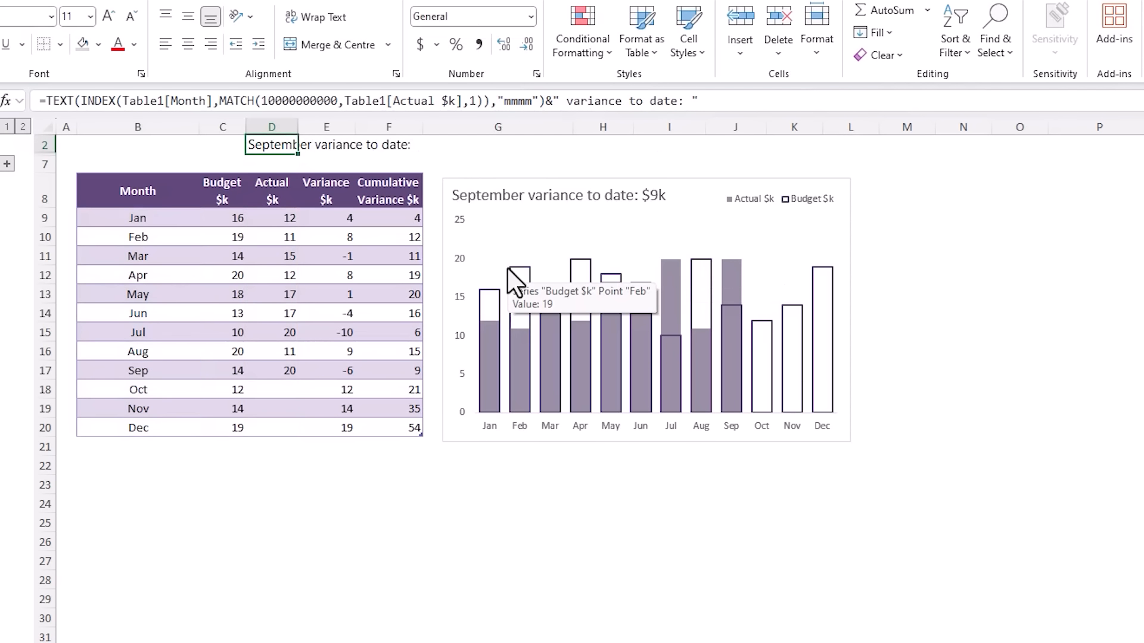
Enter =INDEX(Table1[Cumulative Variance $k],MATCH(1e10,Table1[Actual $k],1)) in D7 and compare it with September's cumulative variance.
key(Down)
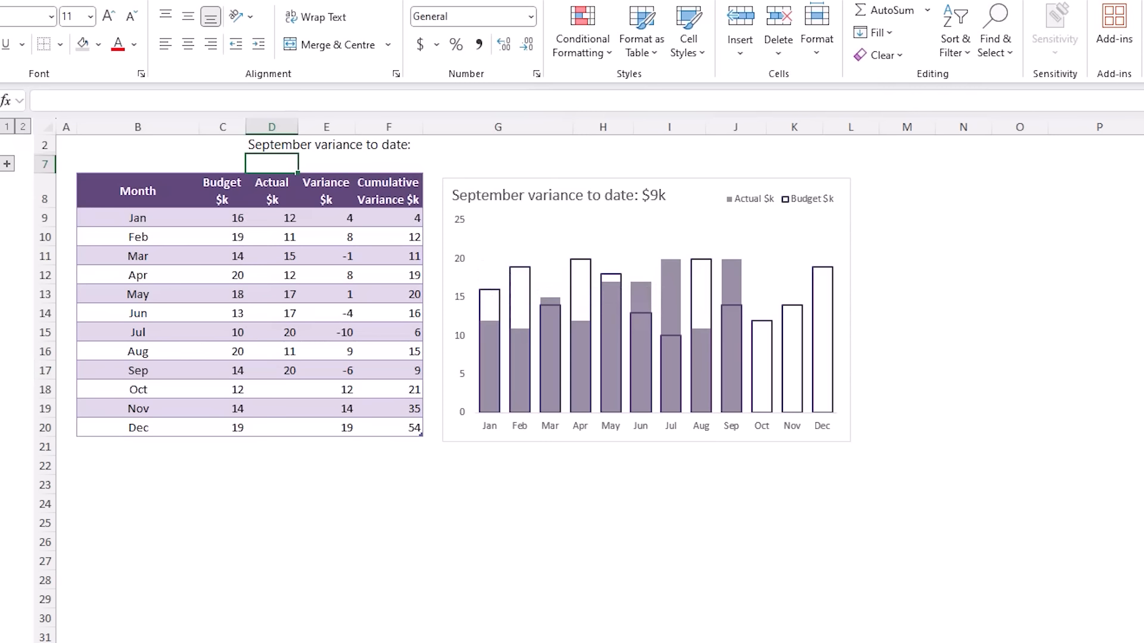
text(=inde)
key(Tab)
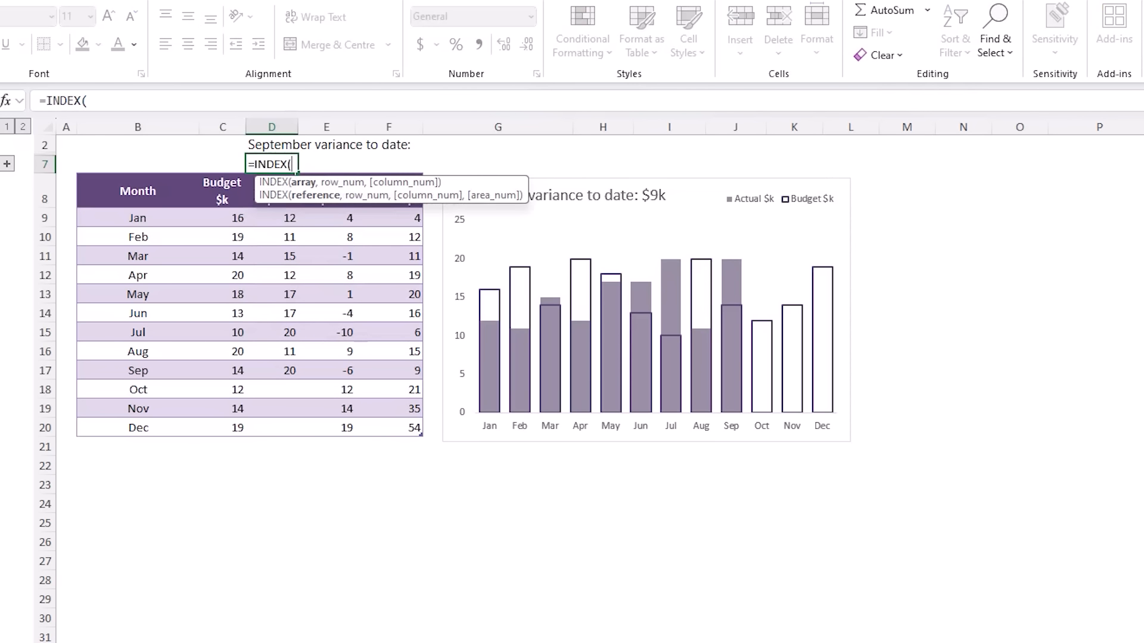
drag(280, 113, 235, 90)
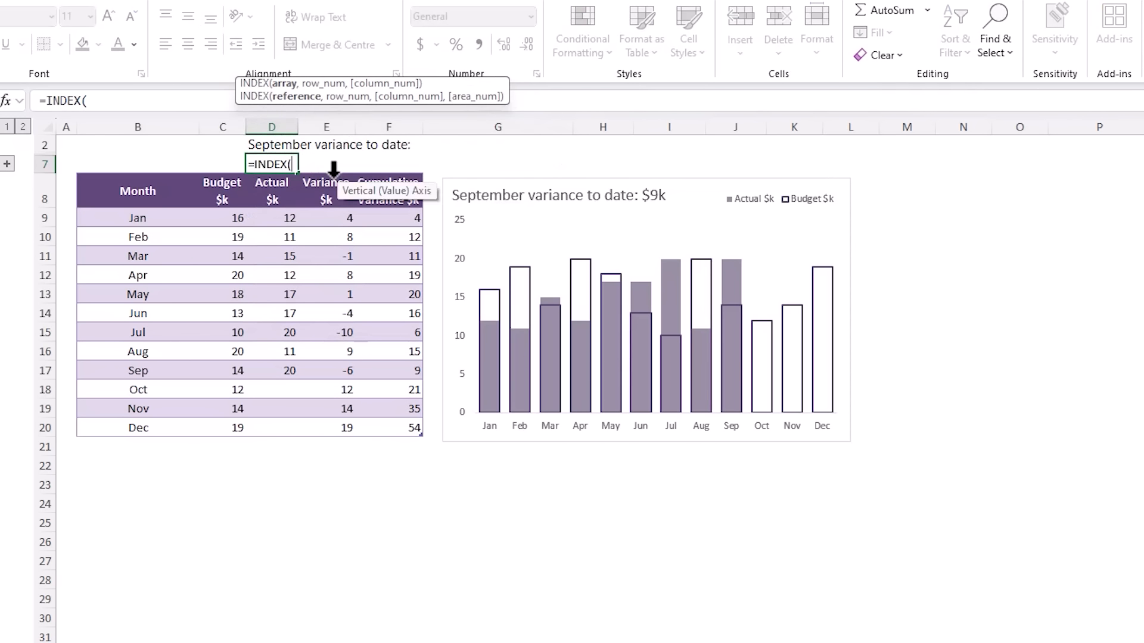
click(378, 176)
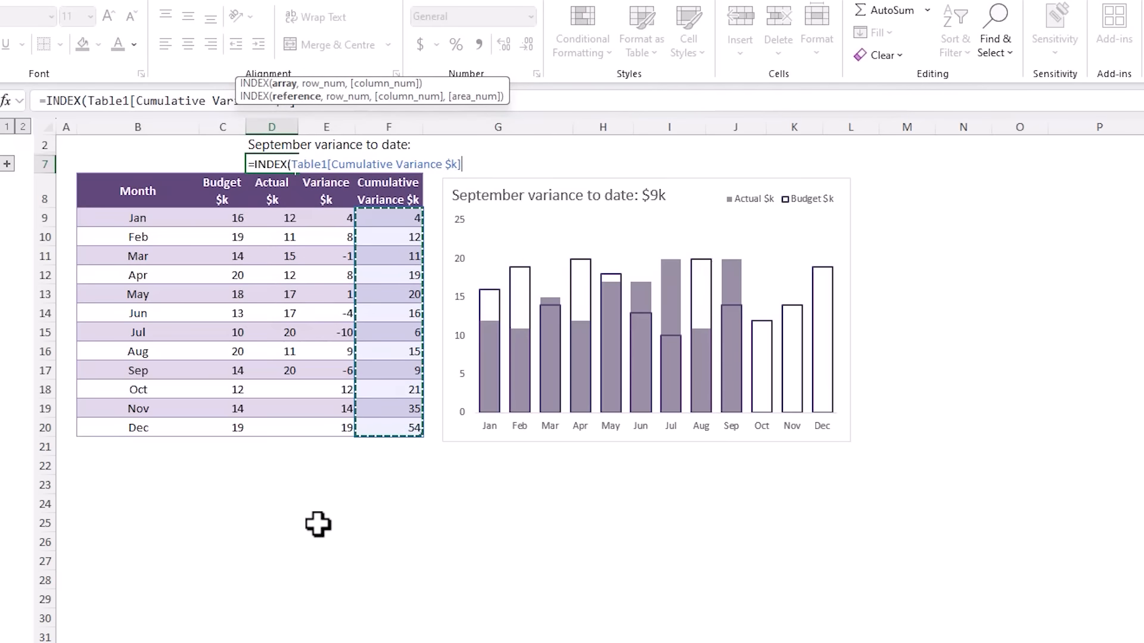
text(,)
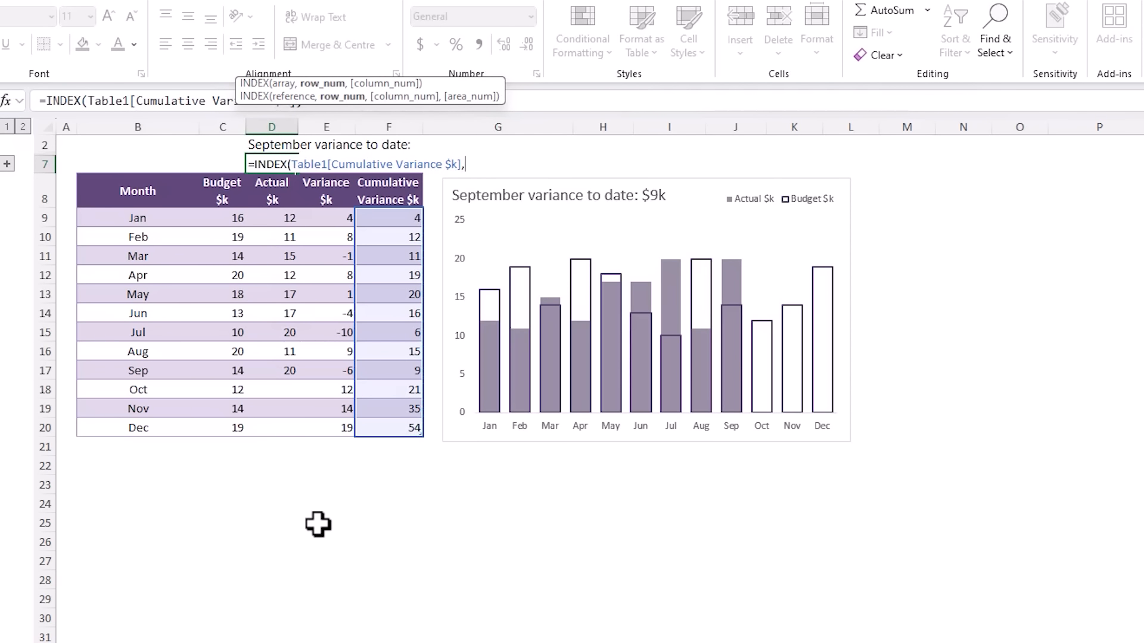
text(MATCH()
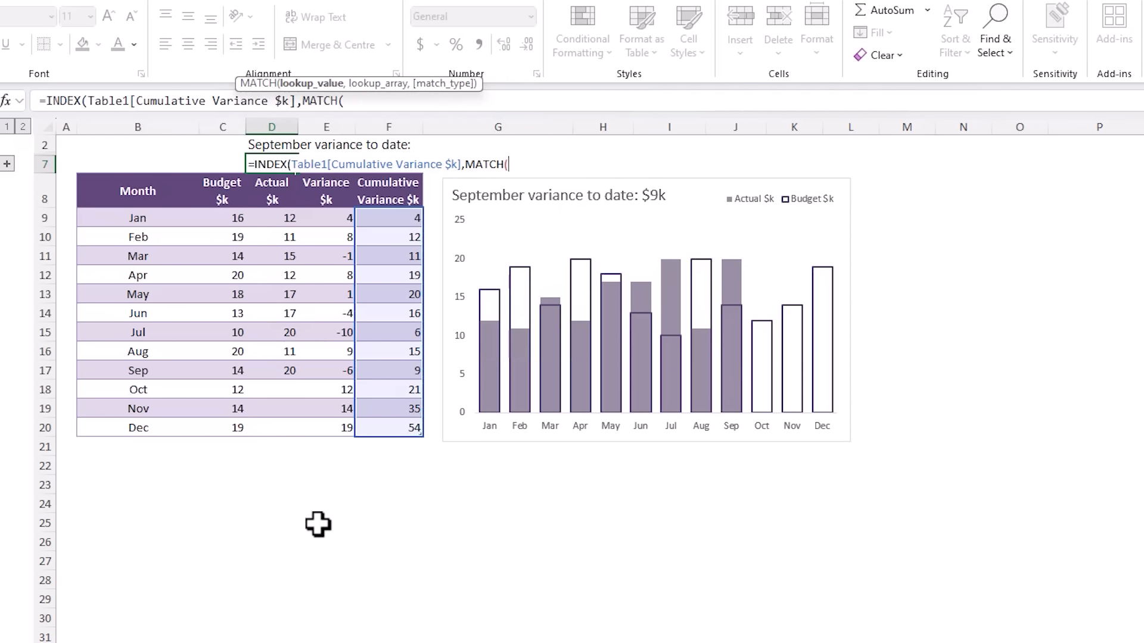
text(1e10,)
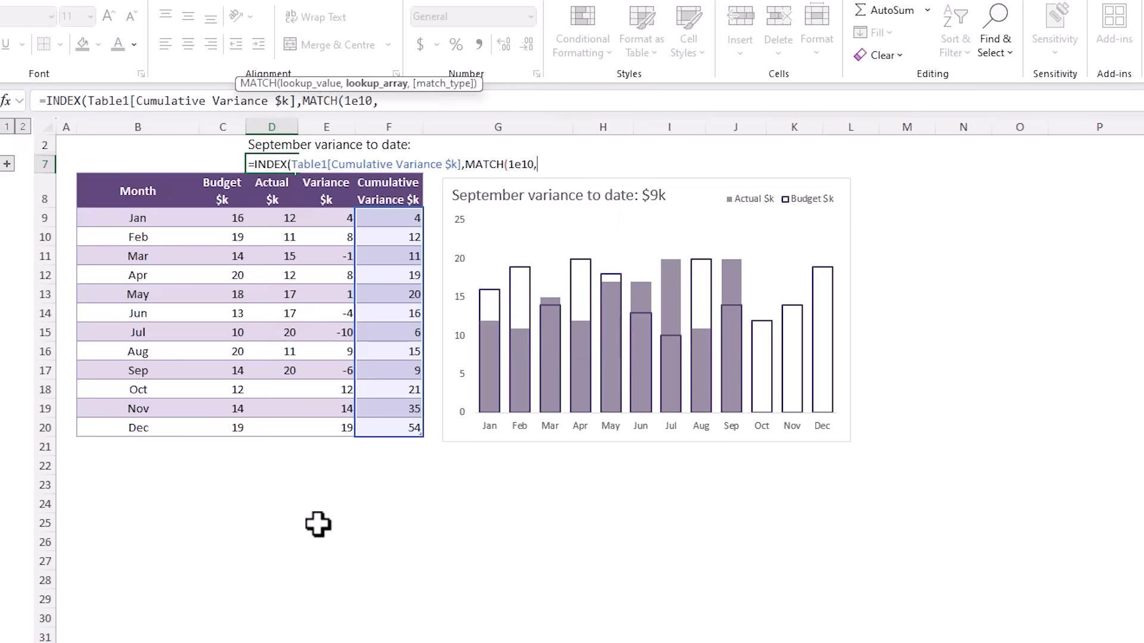
click(275, 177)
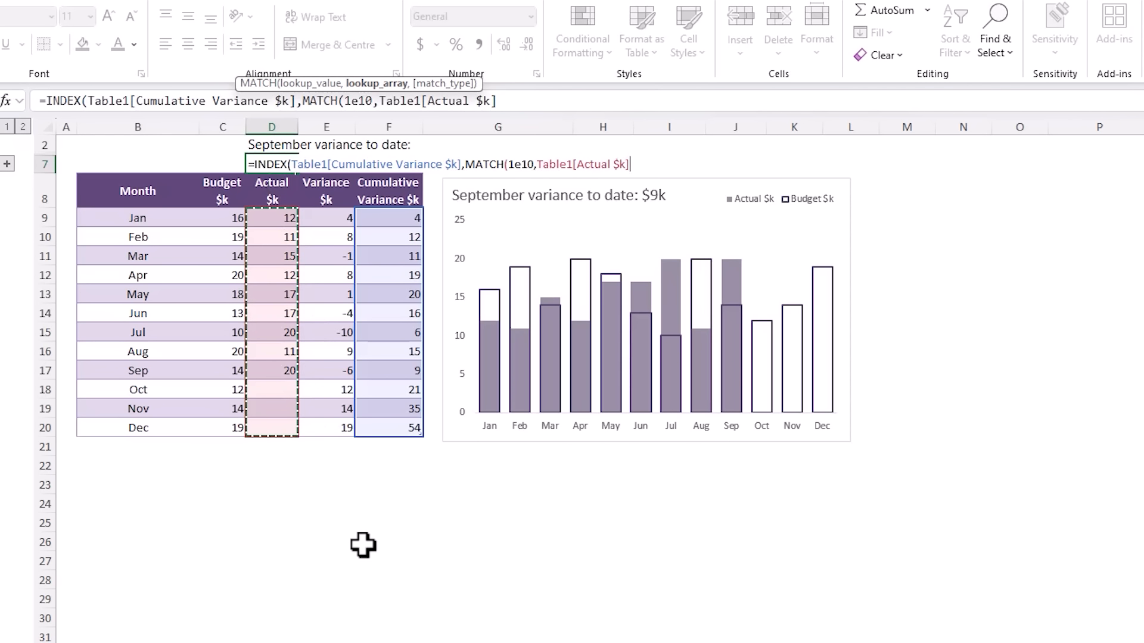
text(,1)
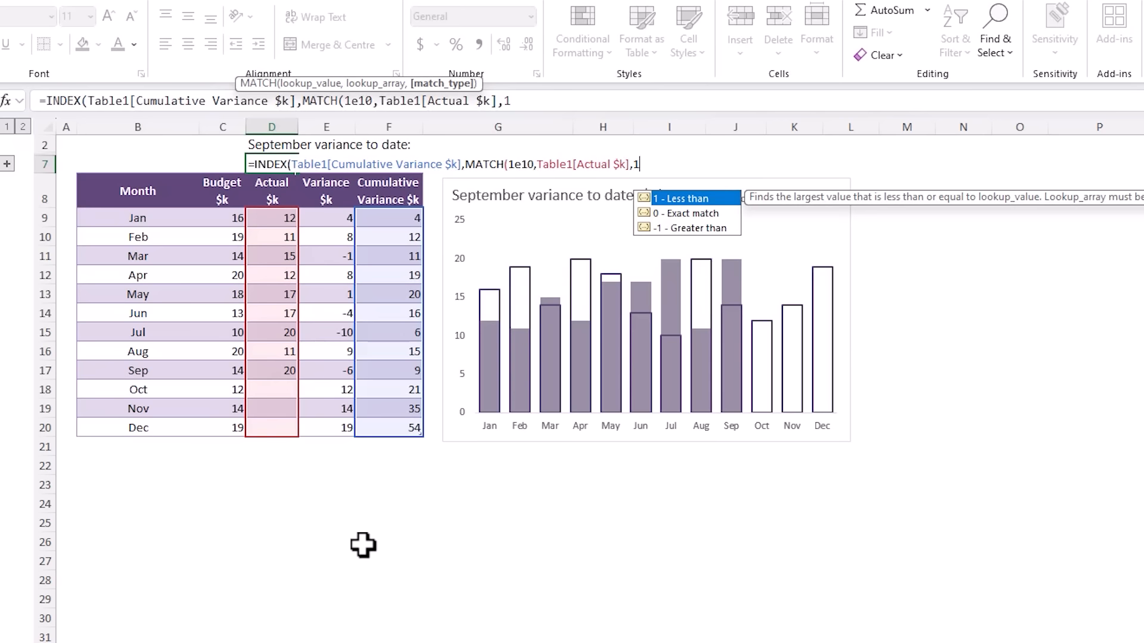
text()))
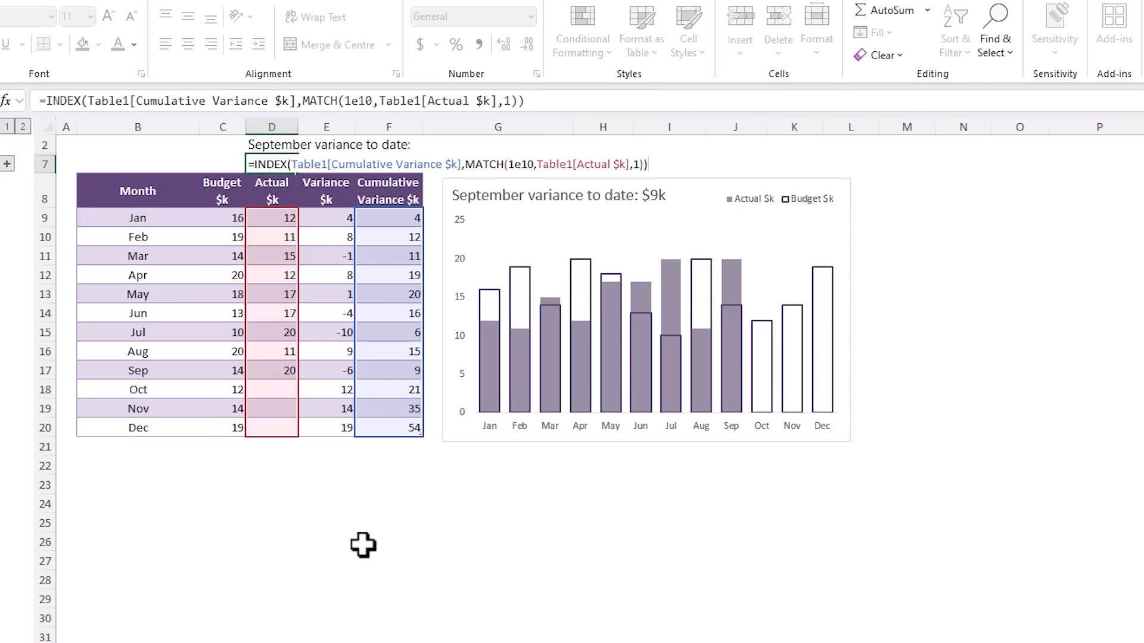
key(Return)
key(Up)
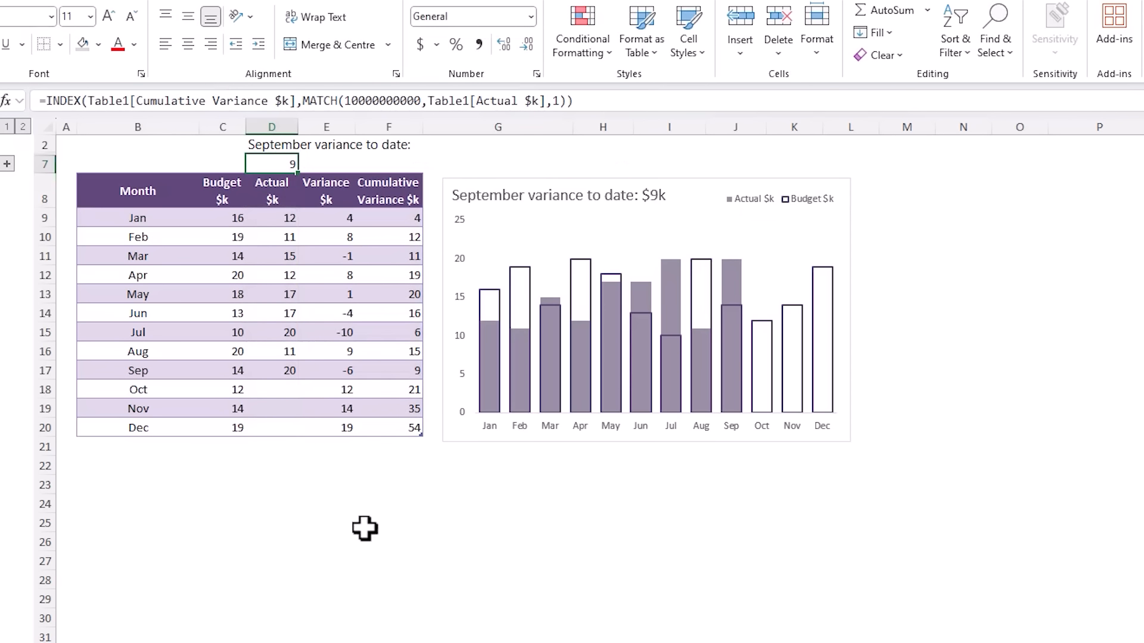
click(378, 370)
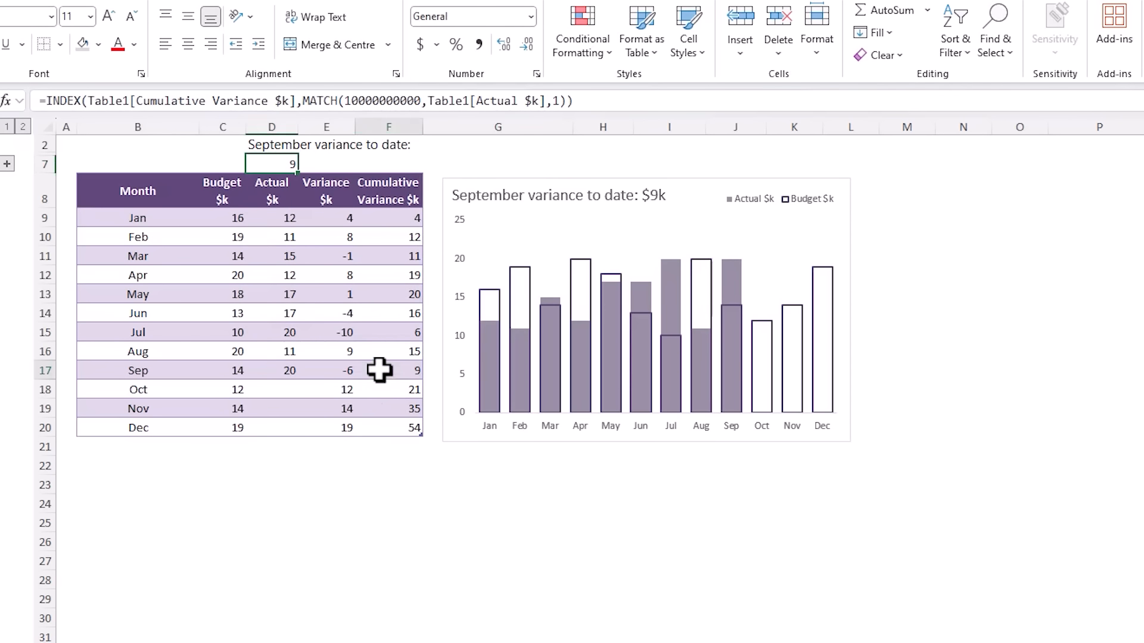
Wrap the INDEX formula in D7 in a TEXT function with the format "$#,##0k;-$#,##0k".
click(271, 163)
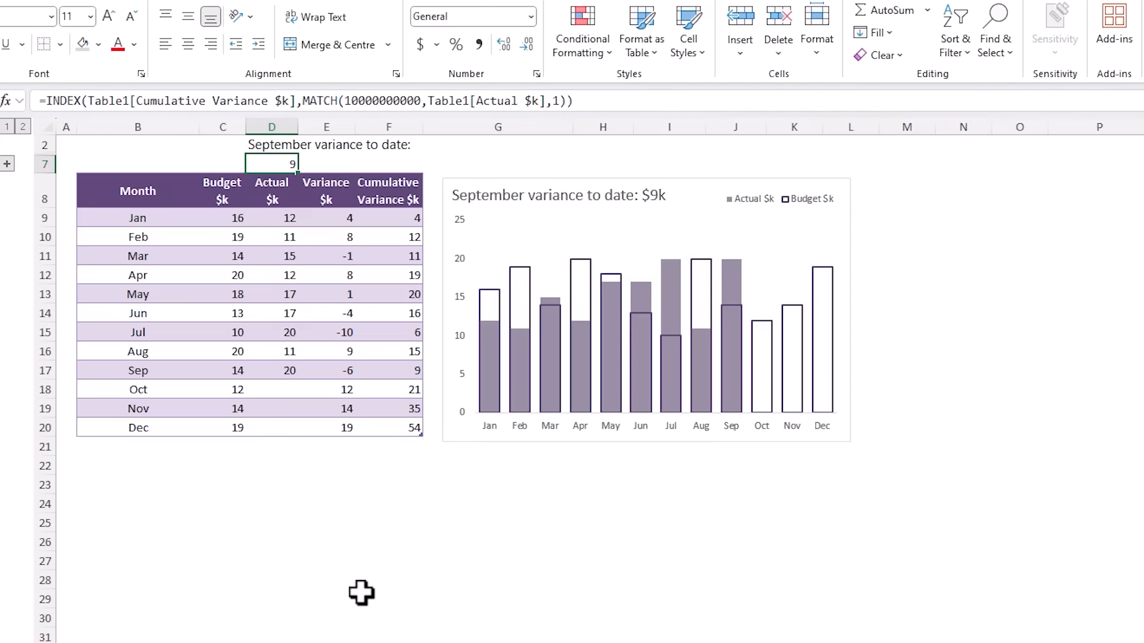
key(F2)
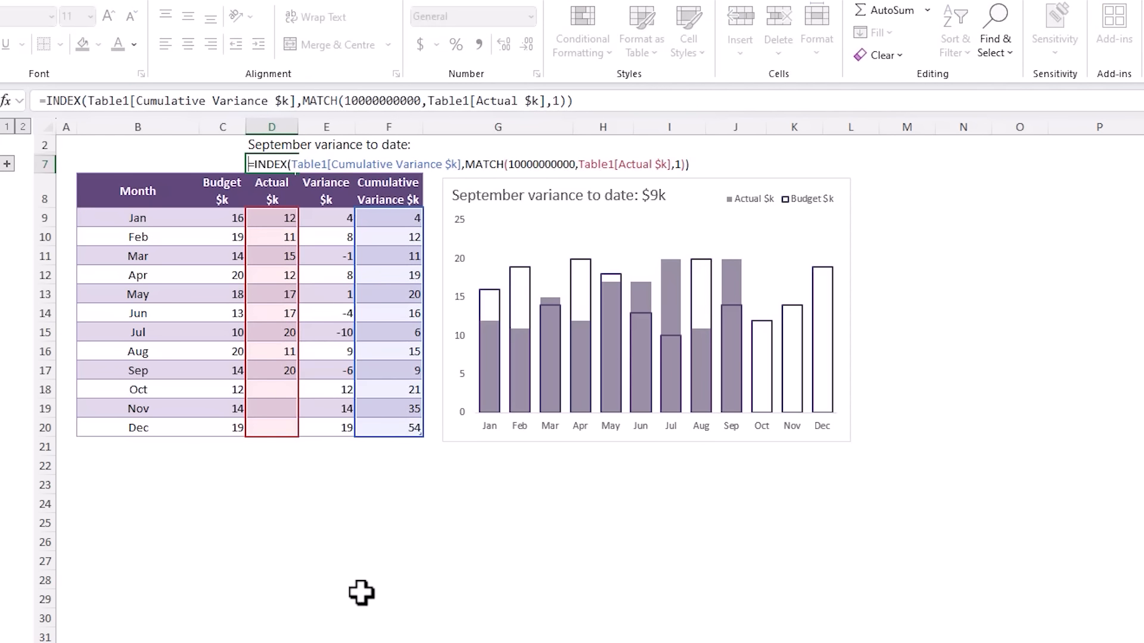
text(TEXT()
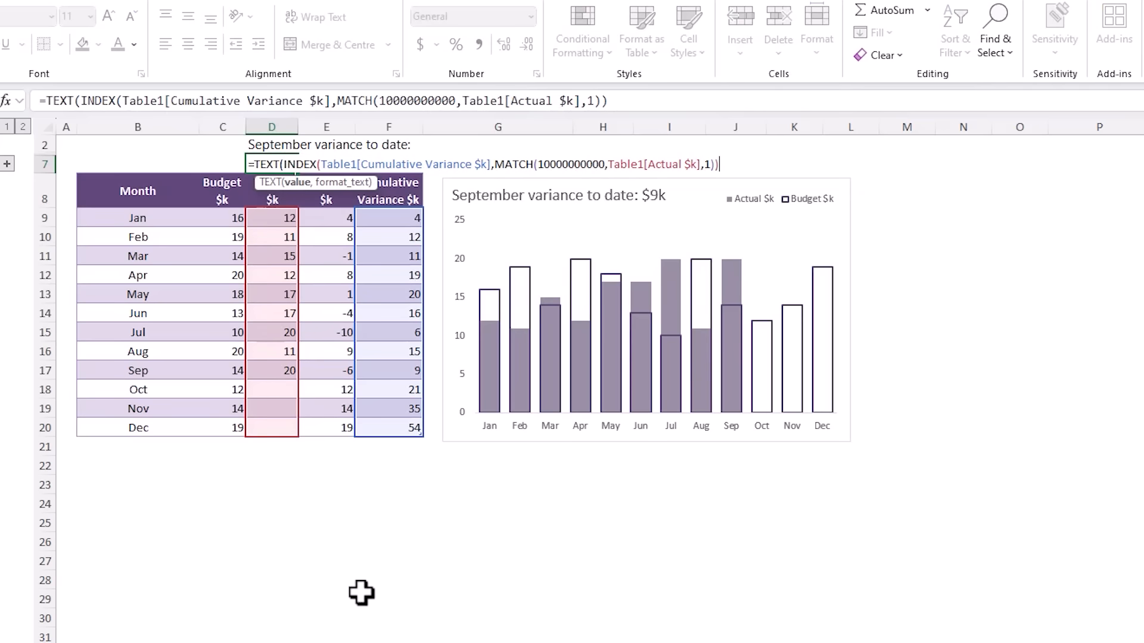
text(,"$)
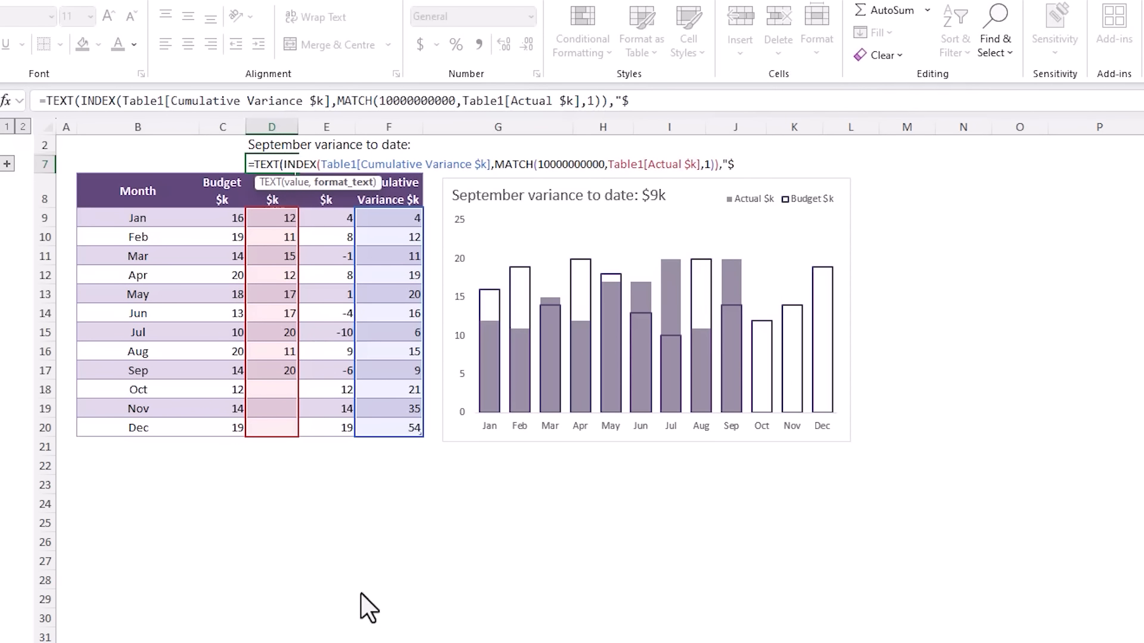
text(#,##0k;)
drag(728, 164, 763, 164)
text(-)
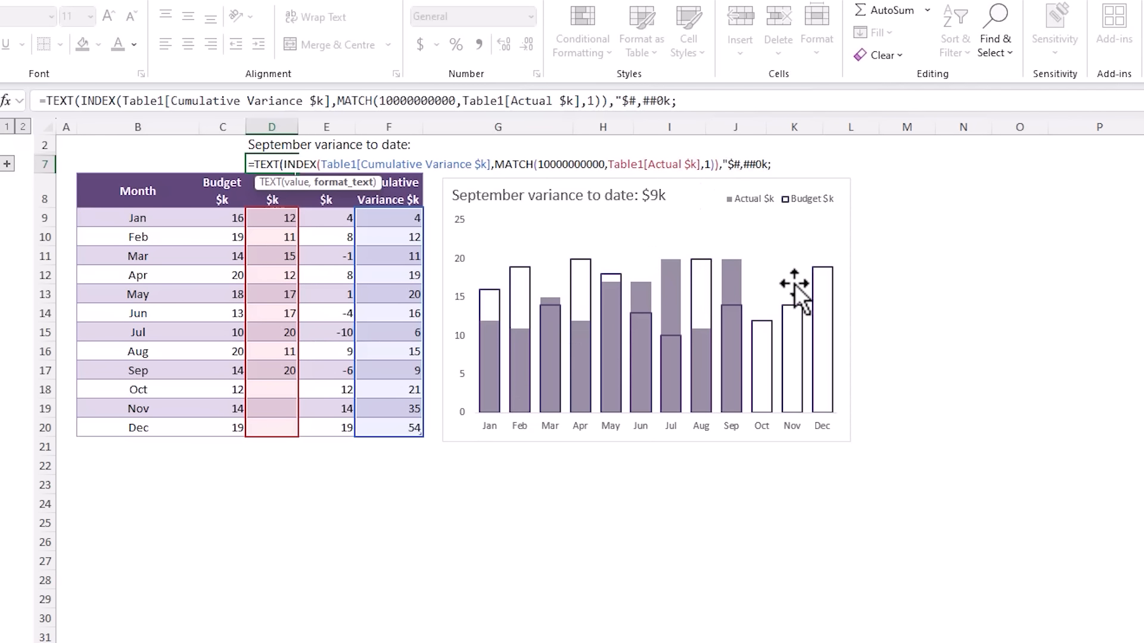
text($#,##0k)
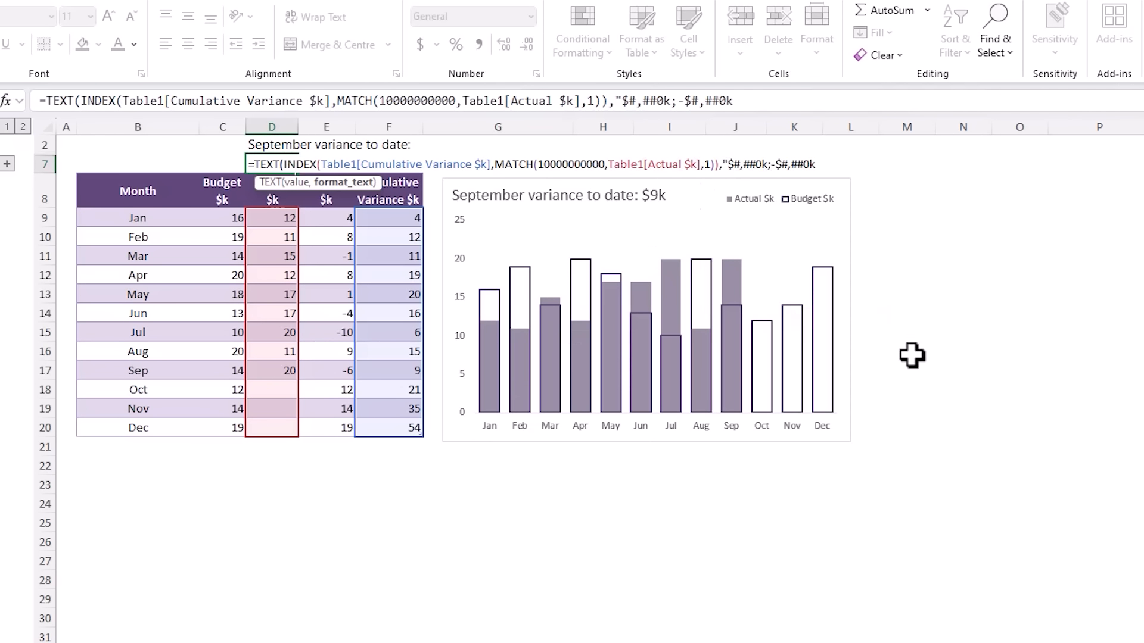
text(")
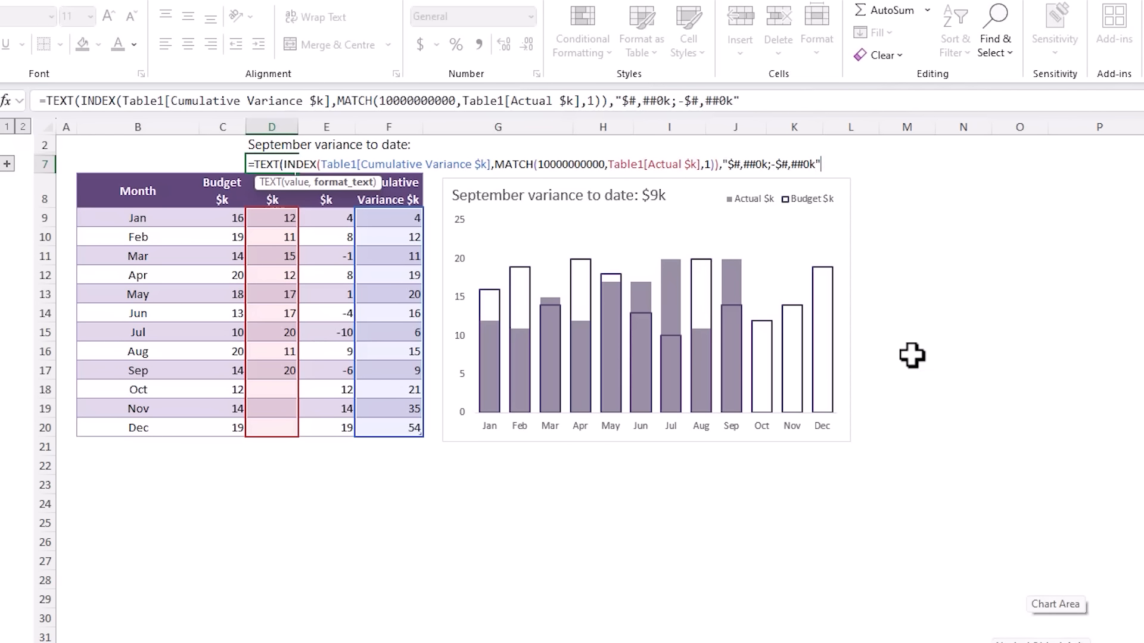
text())
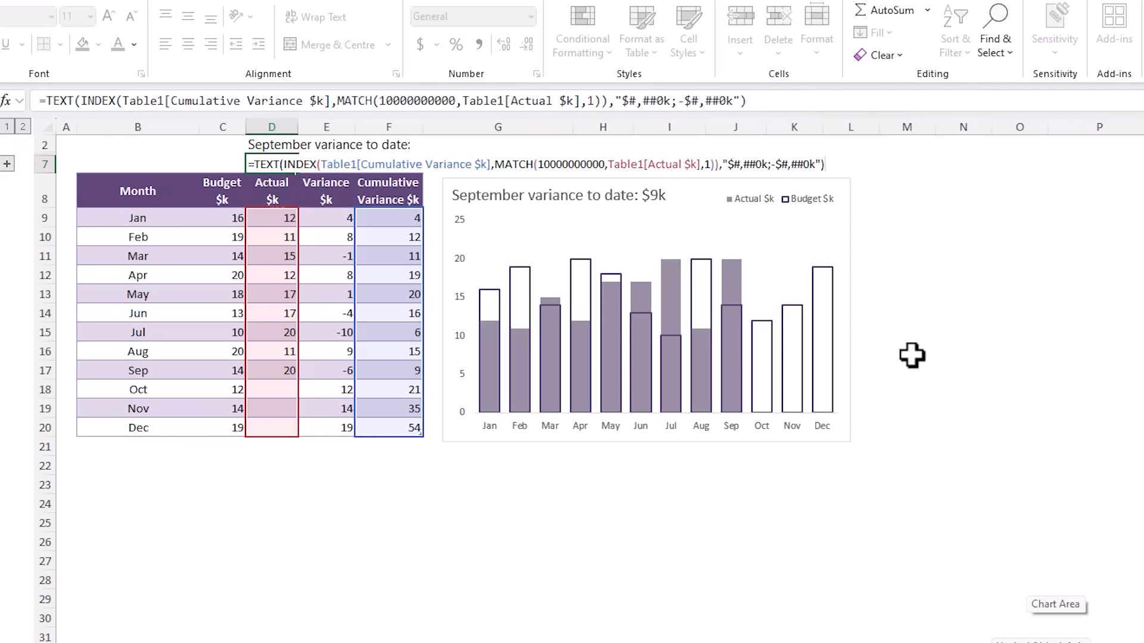
key(Return)
key(Up)
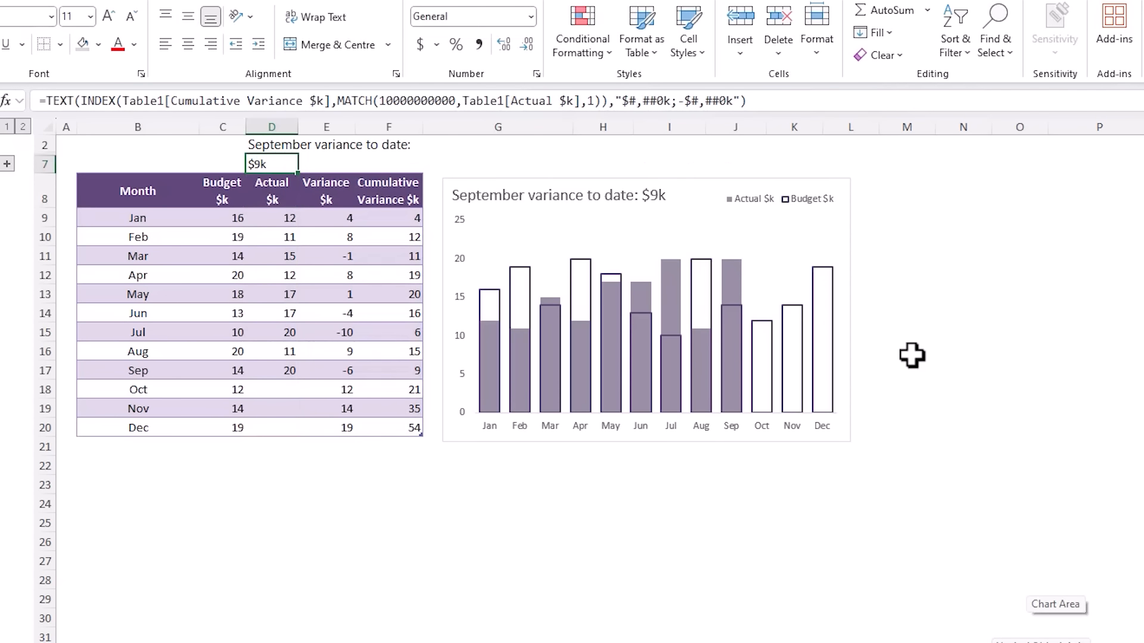
key(Up)
key(Down)
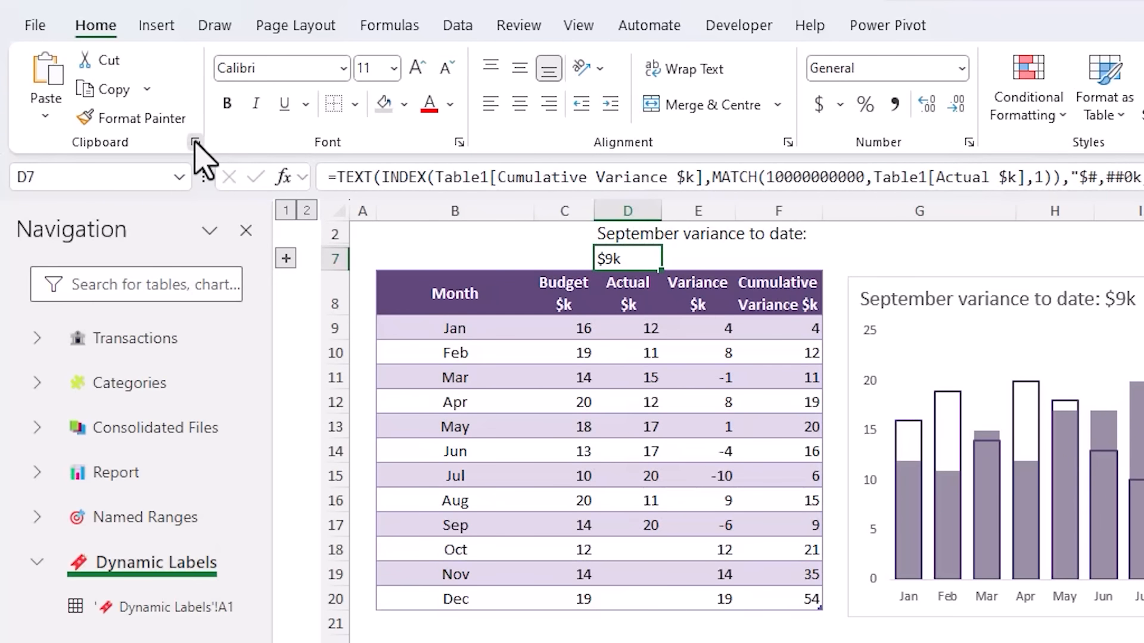
Empty the Office clipboard and copy the complete text of the D2 formula to it, including the equals sign.
click(196, 142)
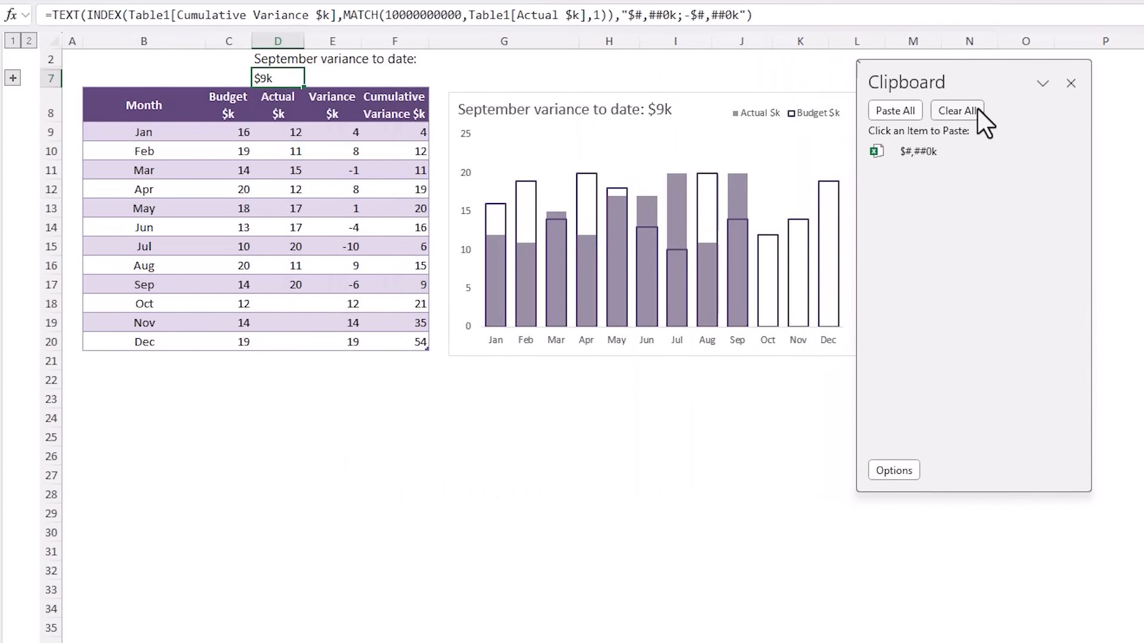
click(770, 302)
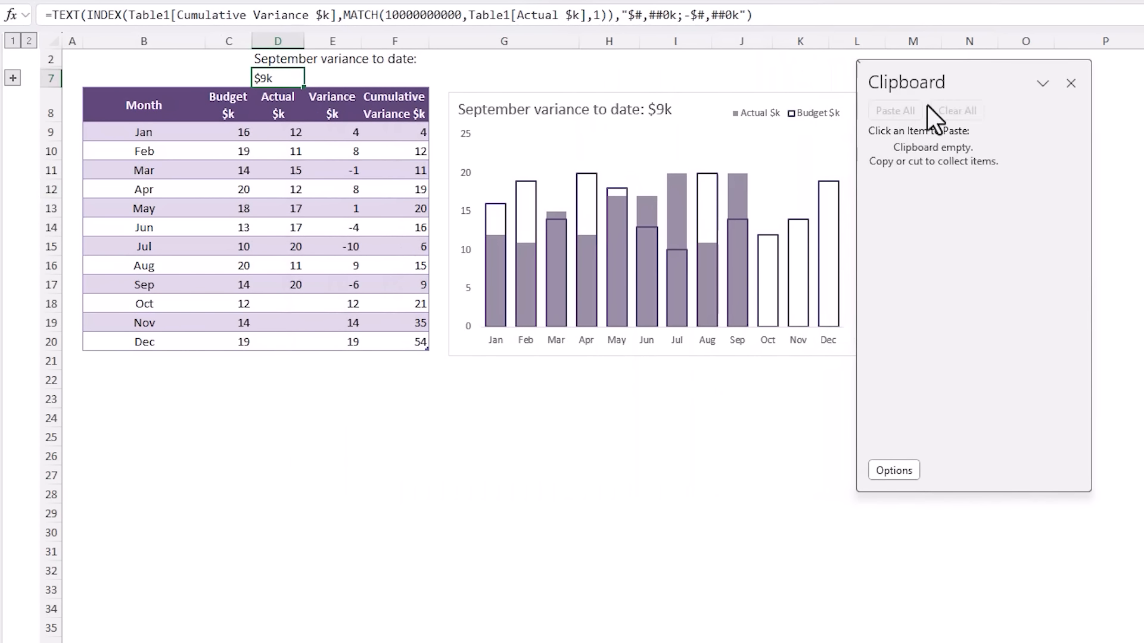
click(288, 59)
drag(741, 12, 41, 15)
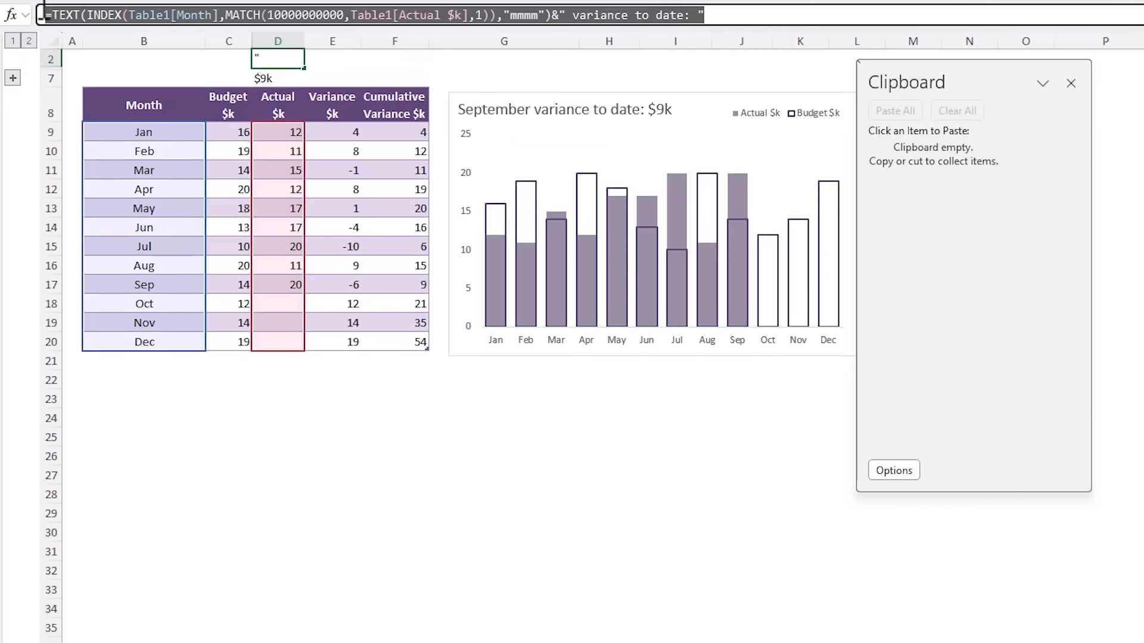
key(ctrl+c)
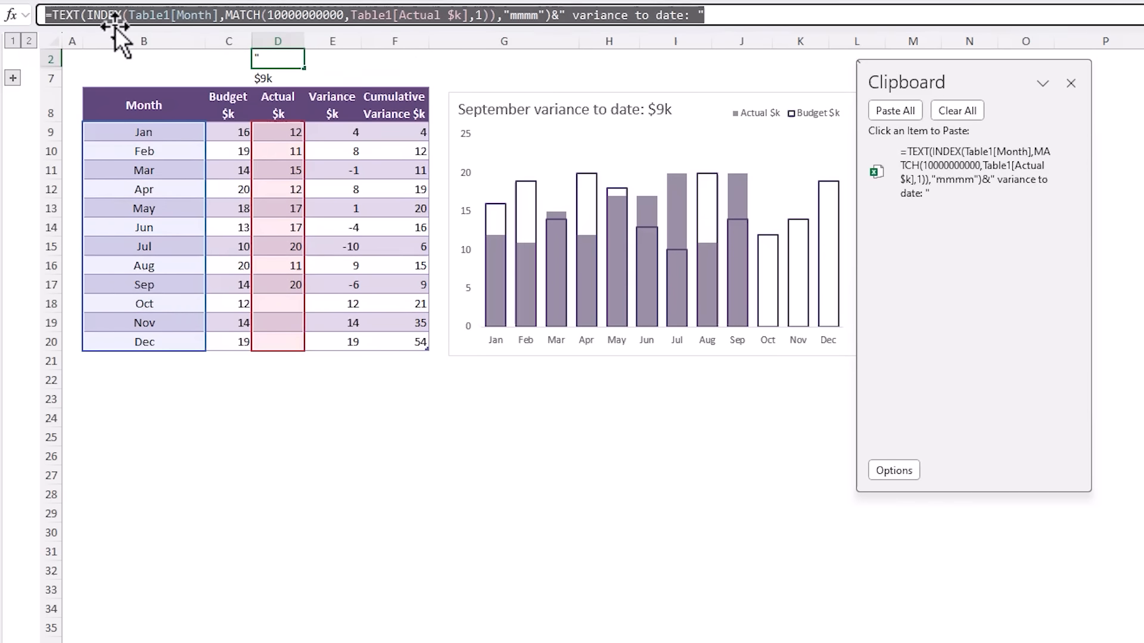
key(Escape)
Copy the text of the D7 formula to the clipboard without its leading equals sign.
click(276, 76)
drag(784, 13, 52, 13)
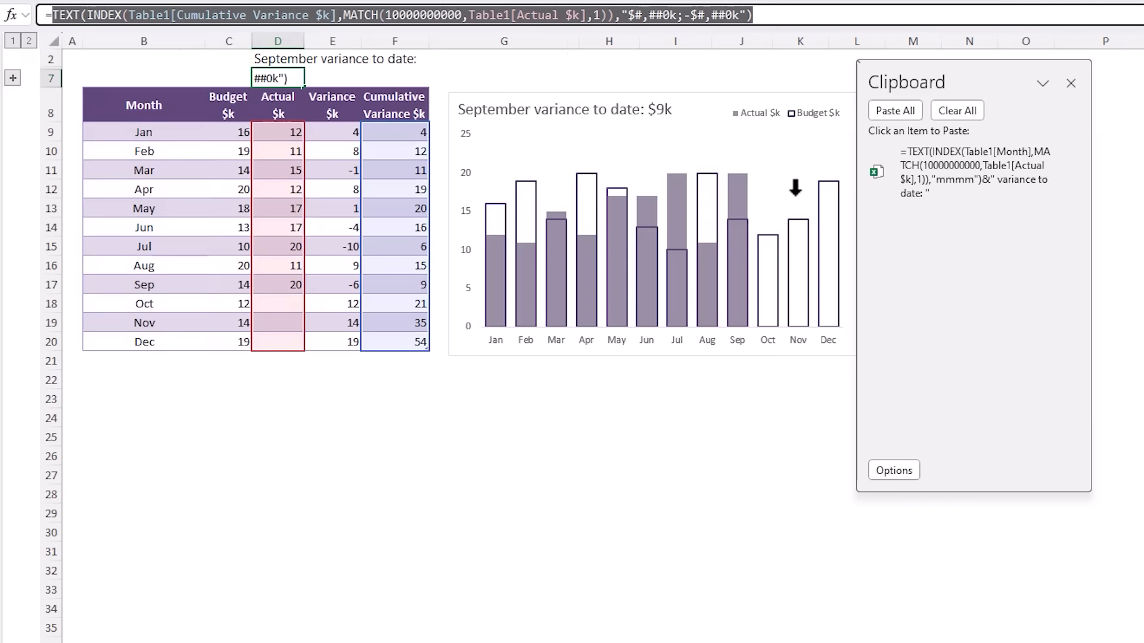
key(ctrl+c)
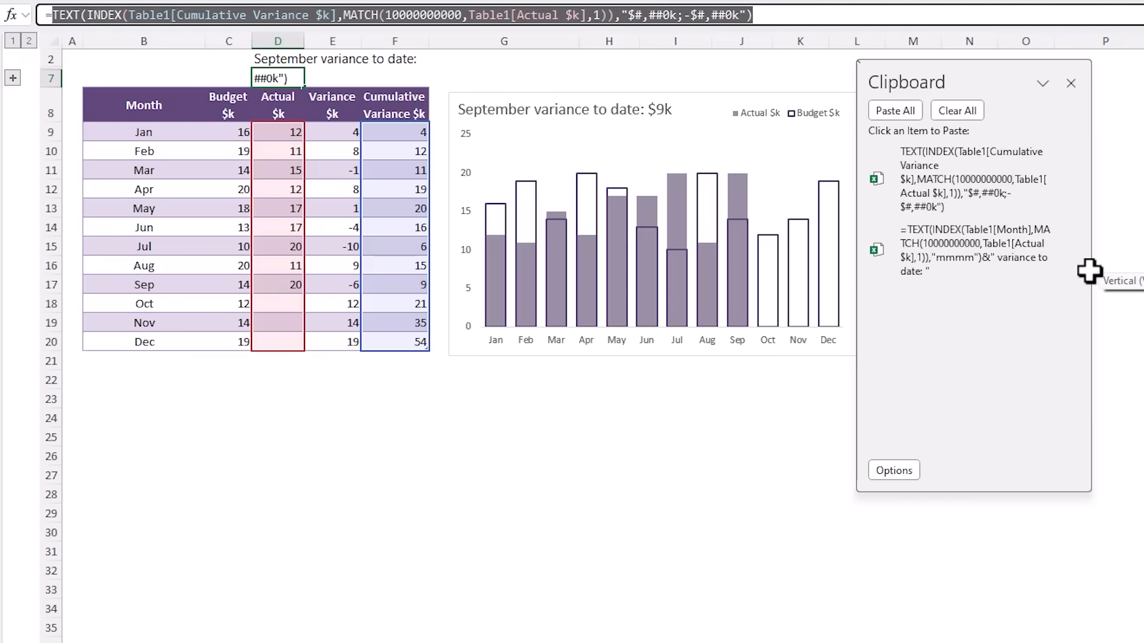
key(Escape)
Delete the helper formulas from cells D7 and D2.
key(Delete)
click(258, 62)
key(Delete)
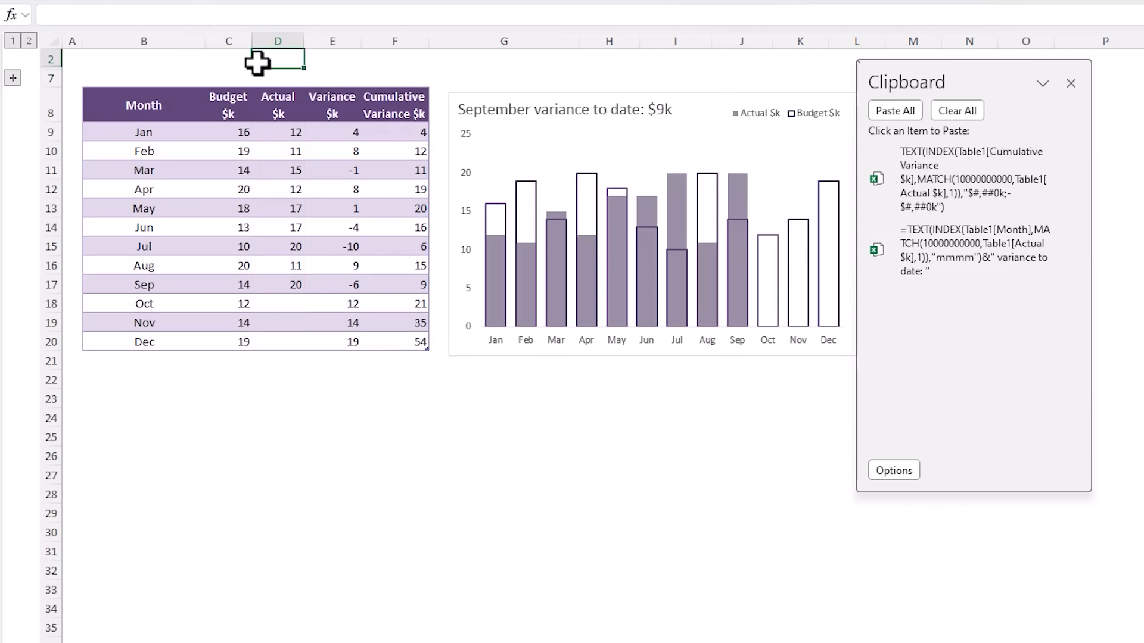
Expand the grouped rows 3 to 6 and paste the copied month label formula into C3, beside Dynamic Text Label.
click(12, 78)
click(222, 77)
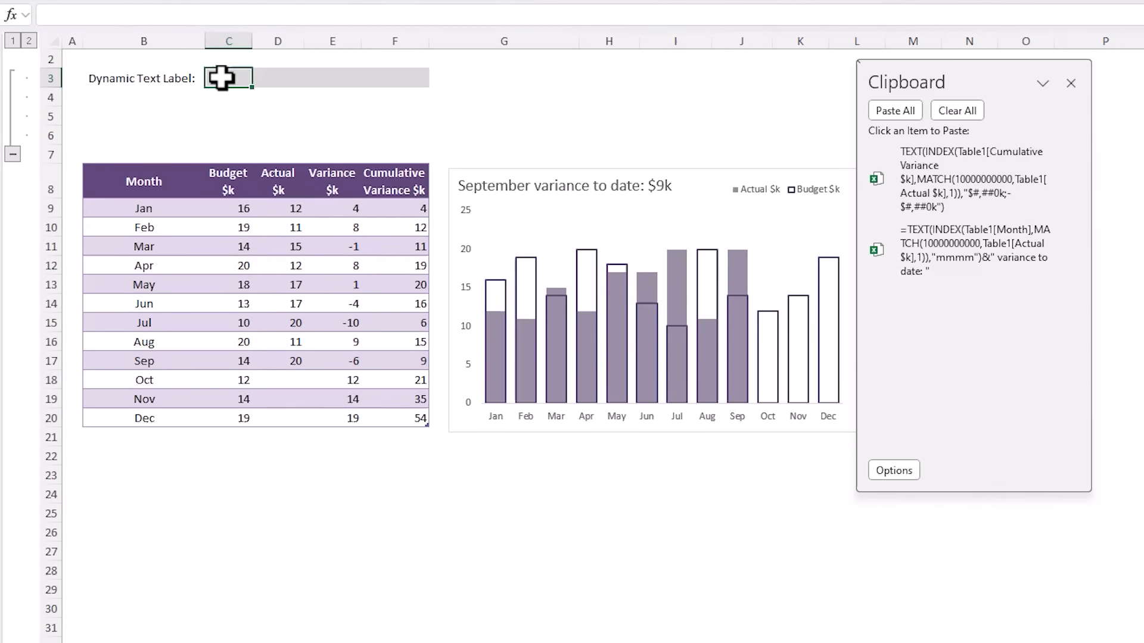
click(931, 252)
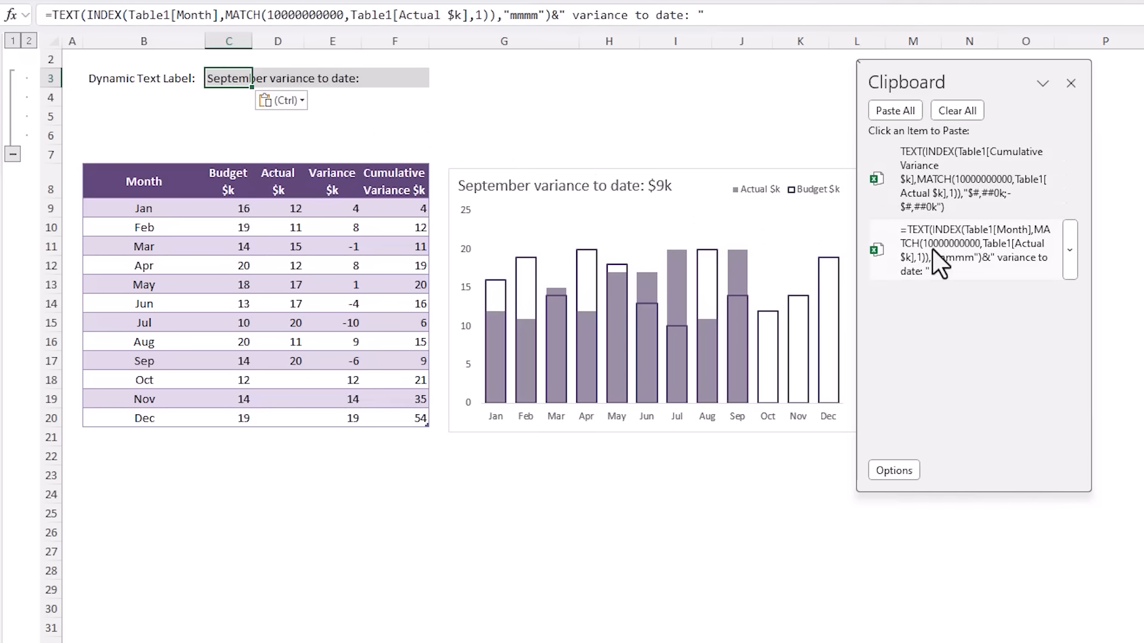
Append & and the copied cumulative variance TEXT formula to the end of the formula in C3.
click(749, 15)
text(&)
click(954, 163)
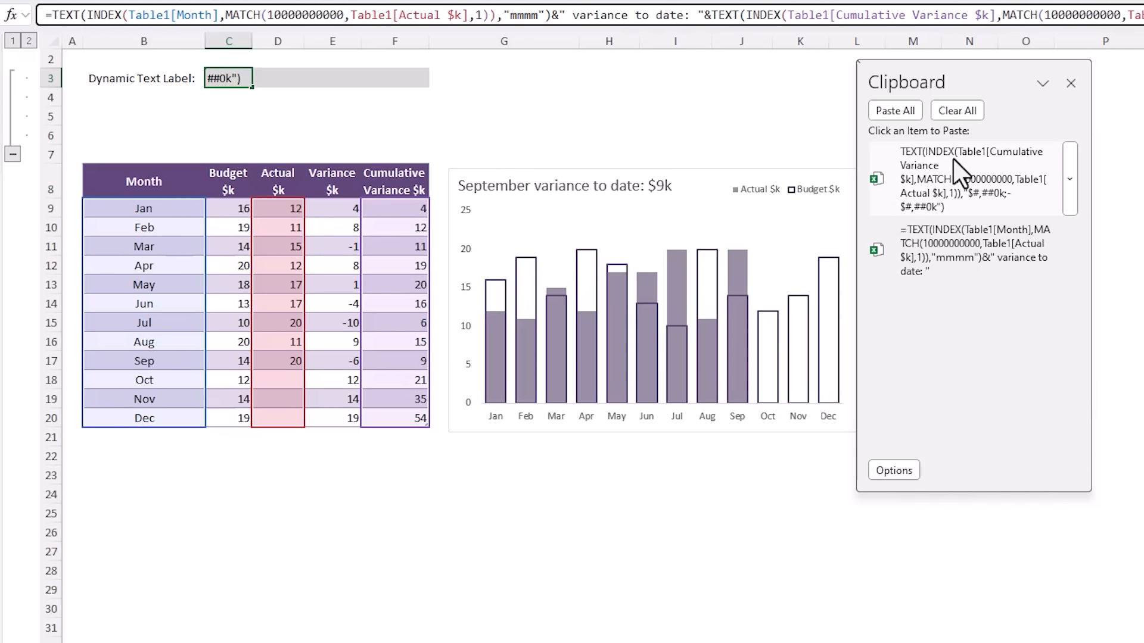
key(Return)
key(Up)
key(Down)
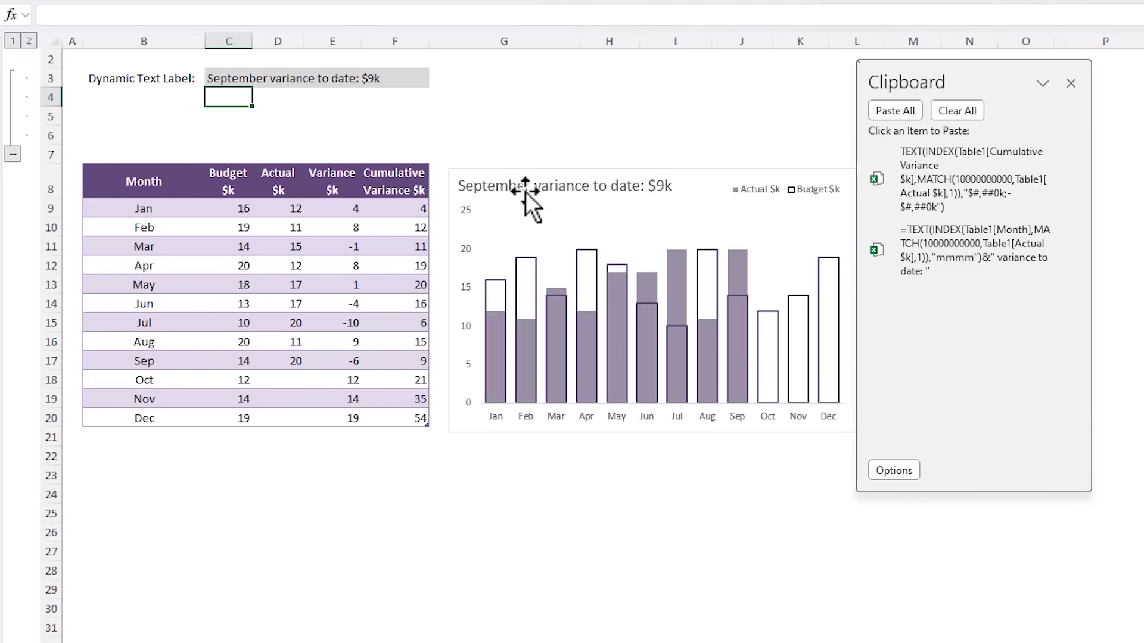
Link the budget chart's title to cell C3 of the Dynamic Labels sheet.
click(524, 189)
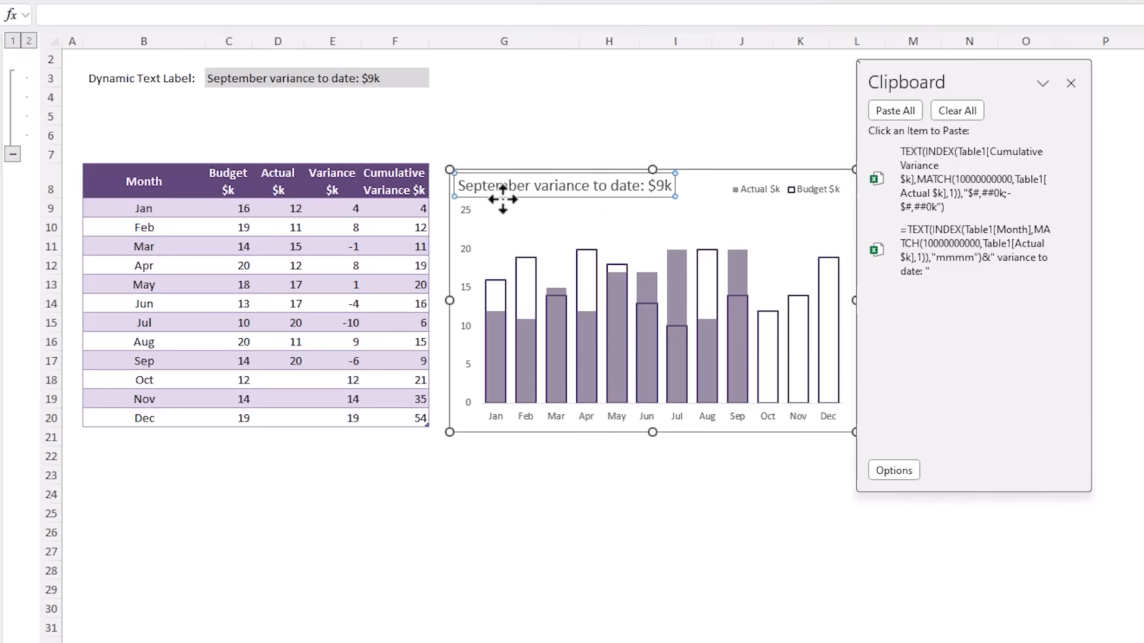
click(259, 17)
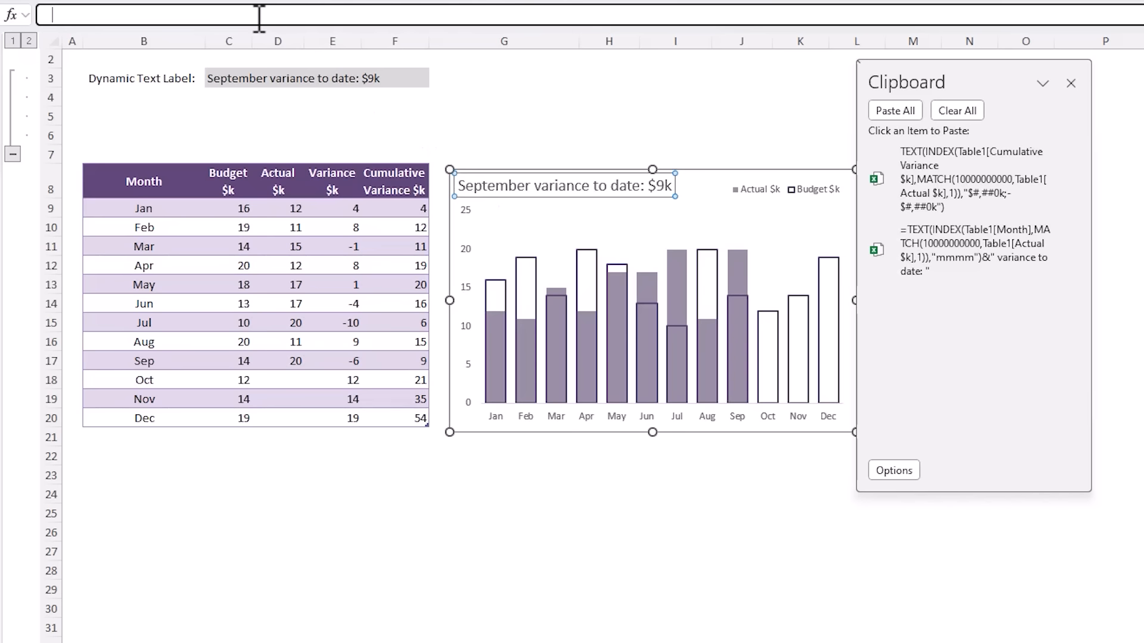
text(=)
click(244, 78)
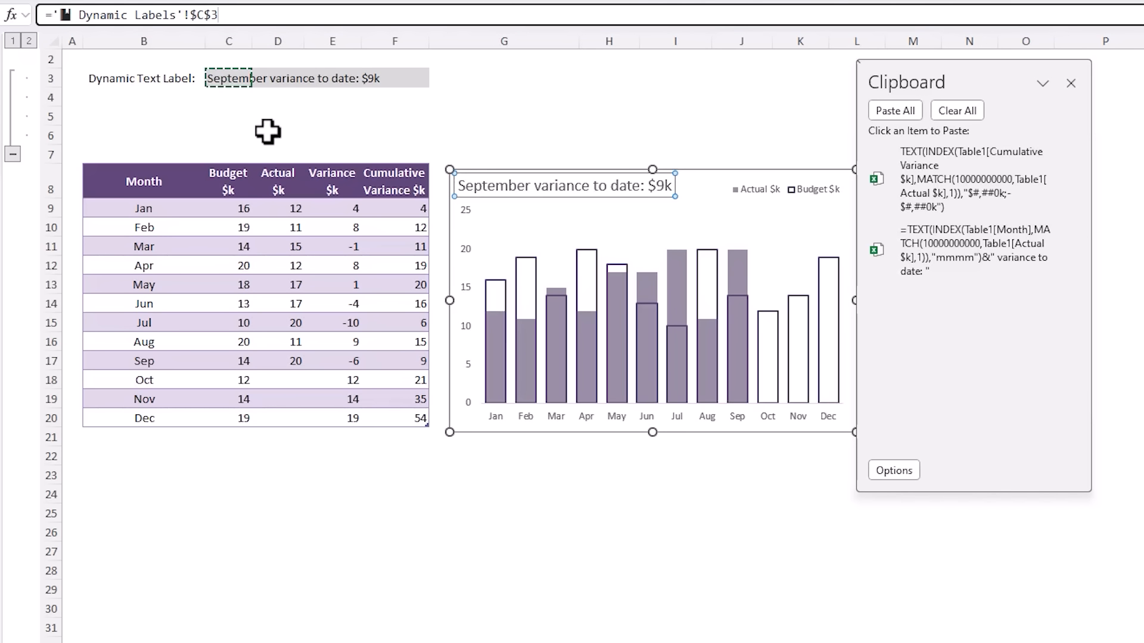
key(Return)
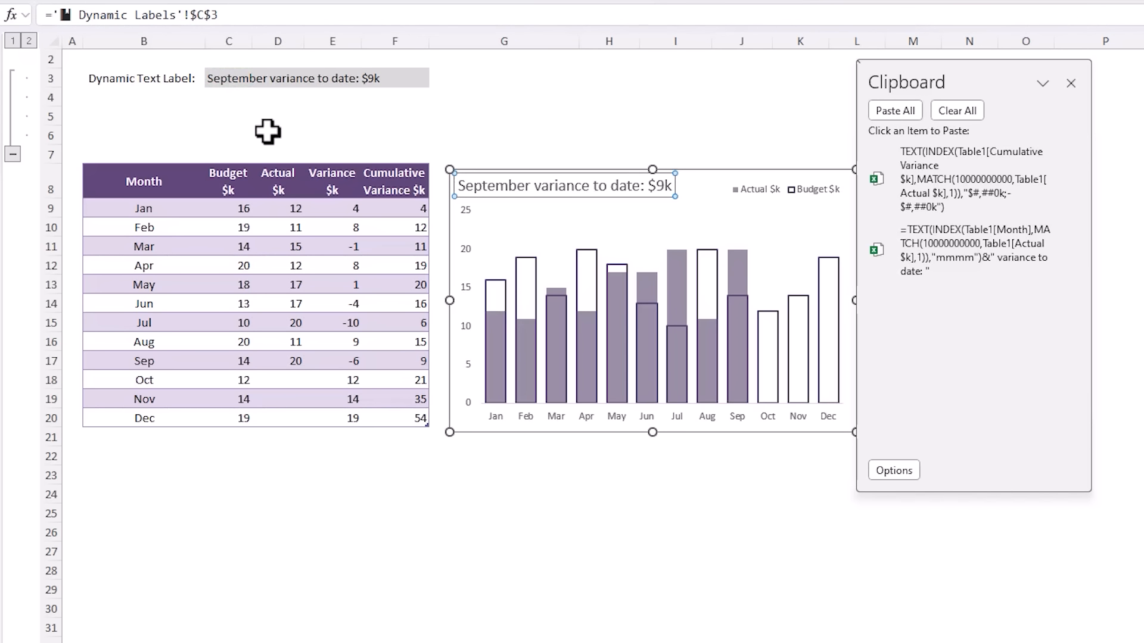
click(395, 134)
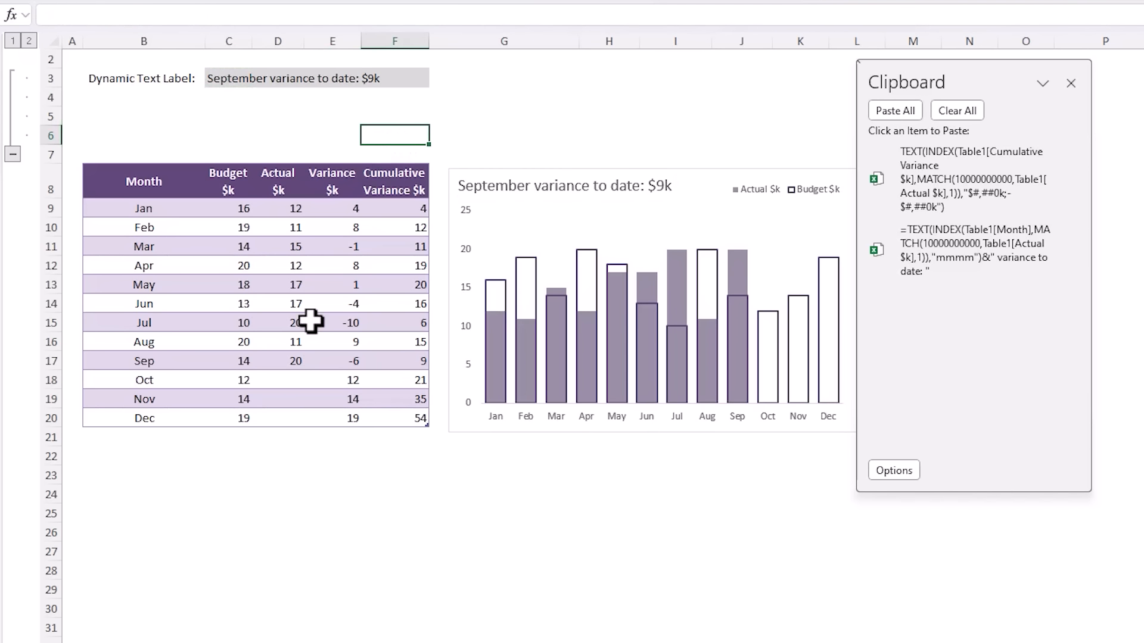